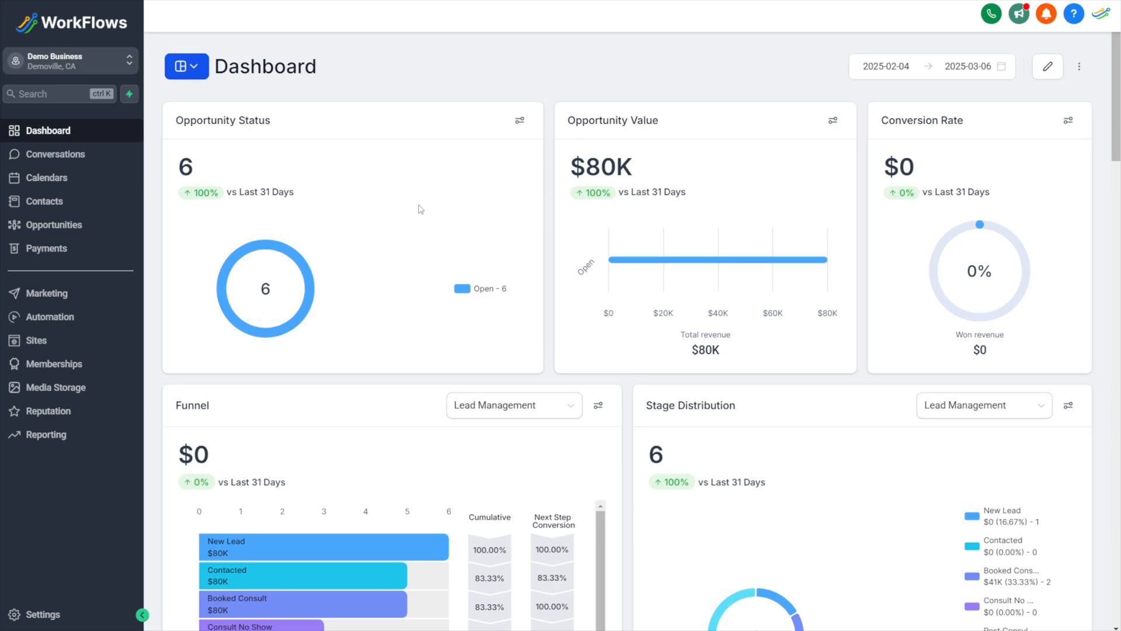
Step: Open the business profile settings and review the General Information fields, including the legal business name requirement tied to the EIN
left_click(48, 616)
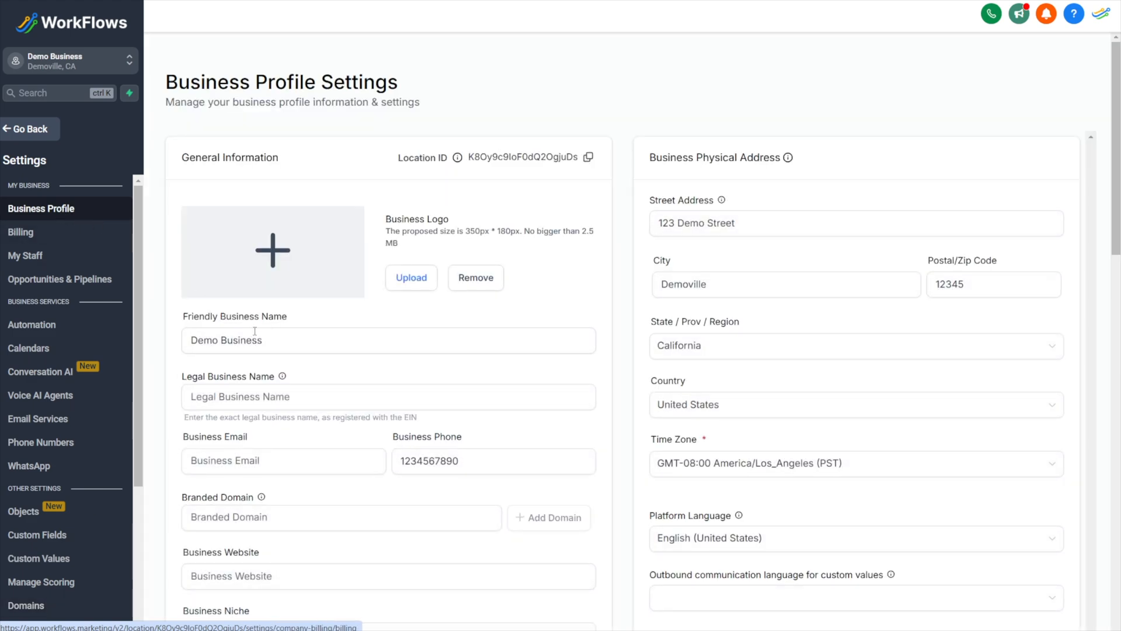
scroll(276, 246, "down", 3)
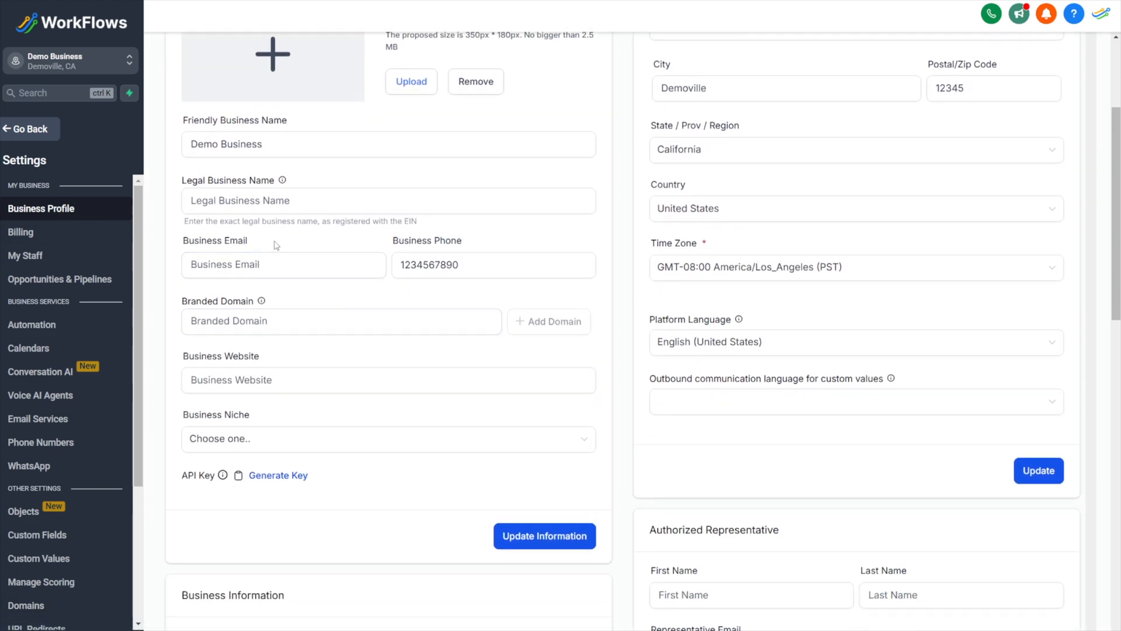
scroll(353, 203, "up", 1)
left_click(353, 202)
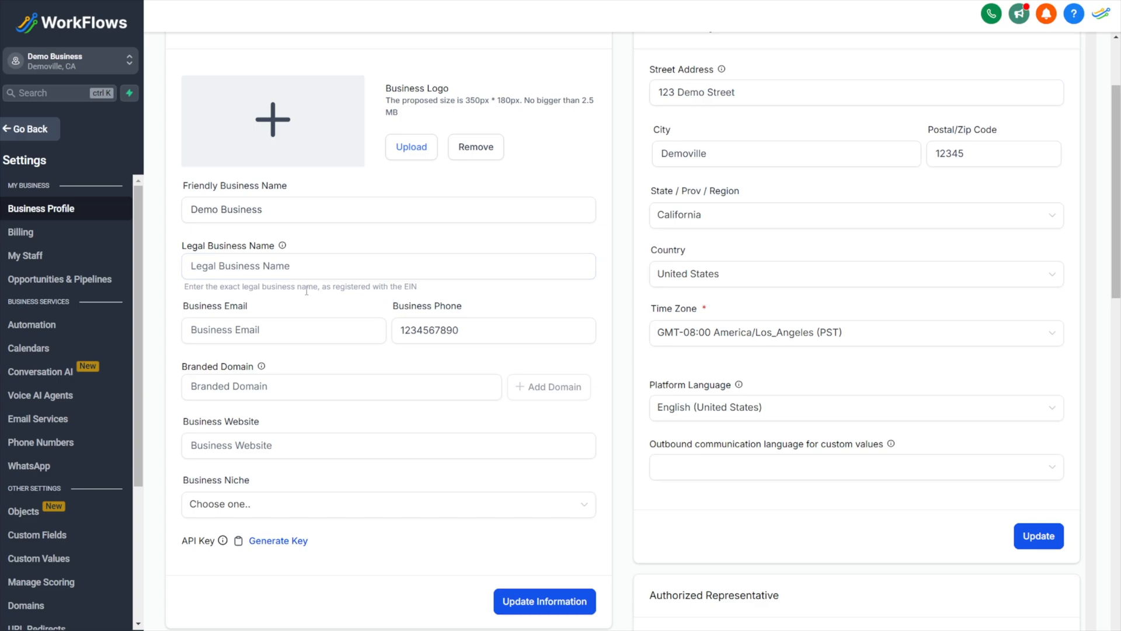
mouse_move(403, 286)
left_mouse_down()
mouse_move(425, 294)
mouse_move(413, 288)
left_mouse_up()
left_click(410, 288)
double_click(409, 287)
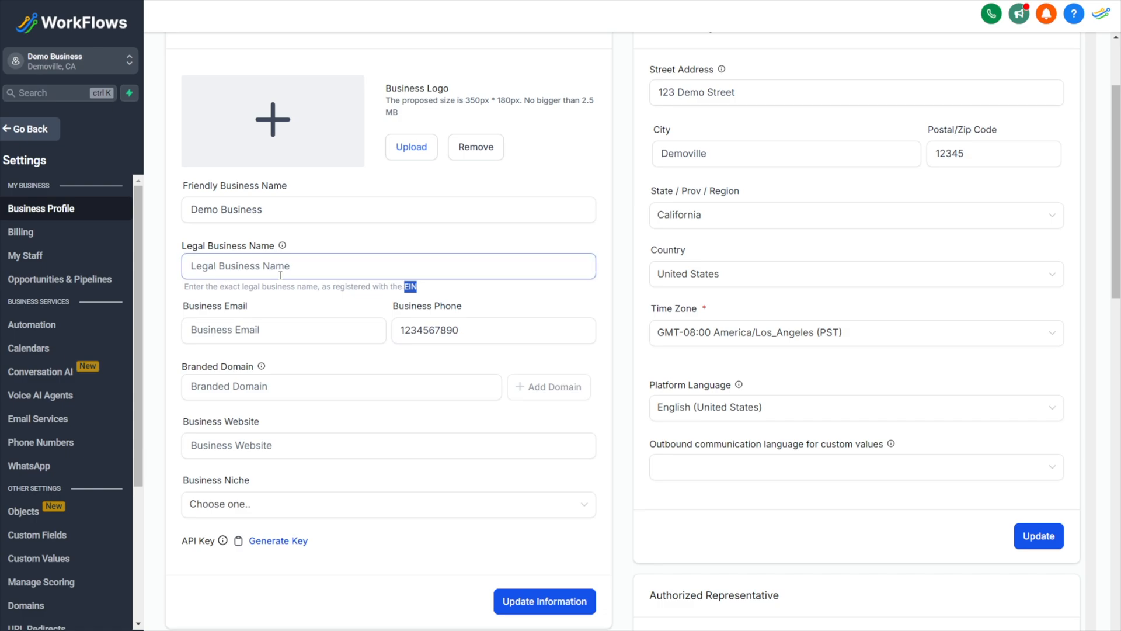
scroll(236, 210, "down", 2)
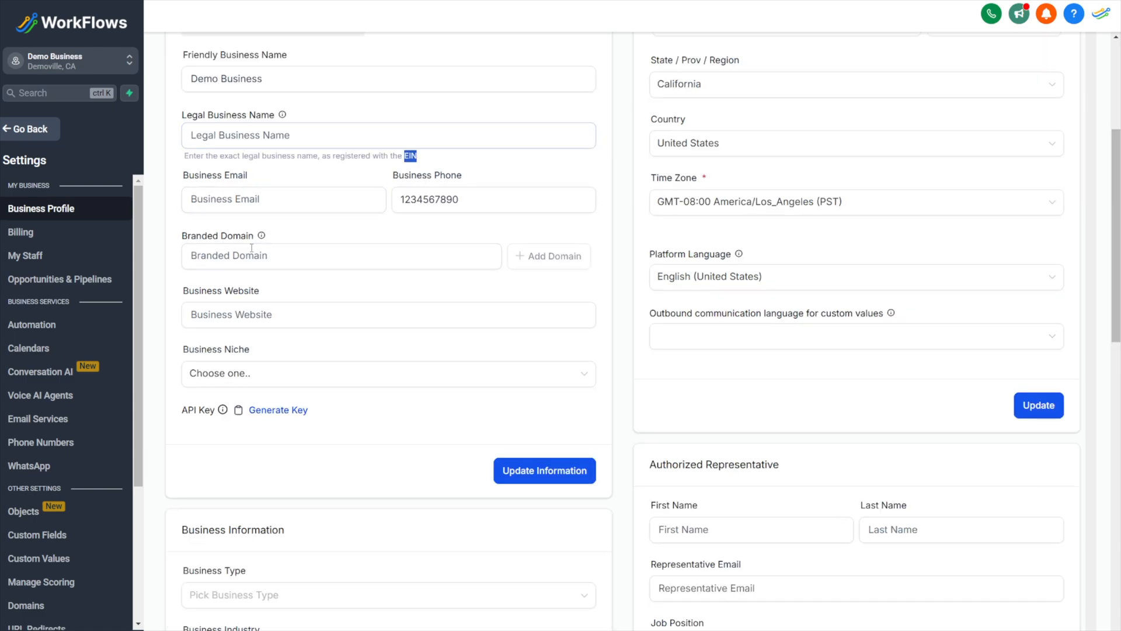
Step: Examine the Business Type and Business Industry choices in the Business Information section without selecting any
scroll(251, 248, "down", 7)
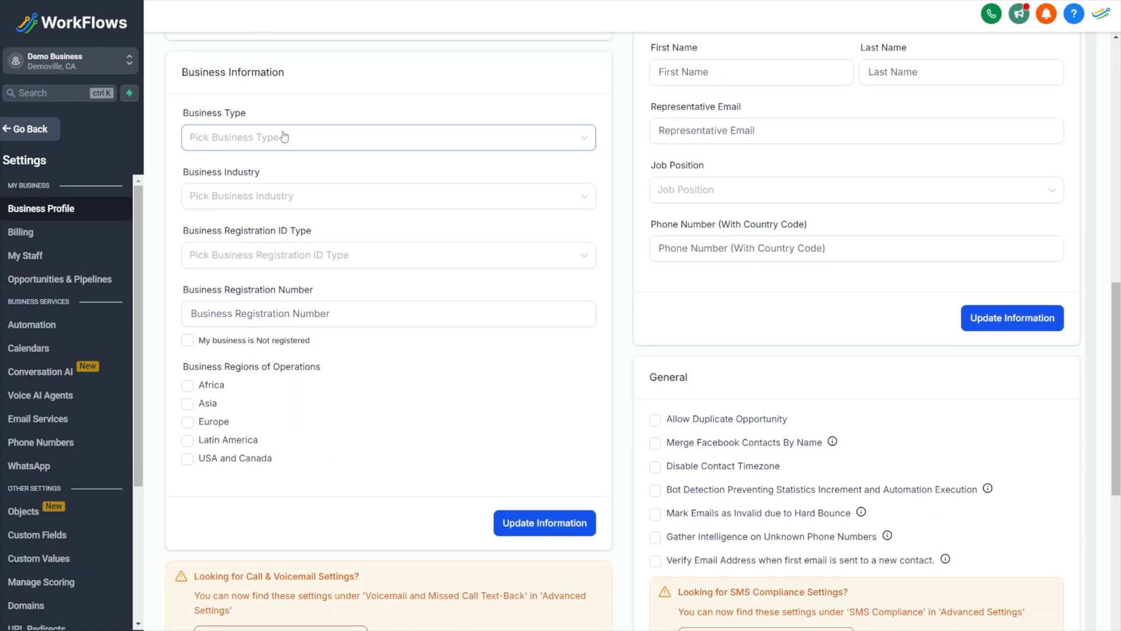
left_click_drag(281, 79, 185, 89)
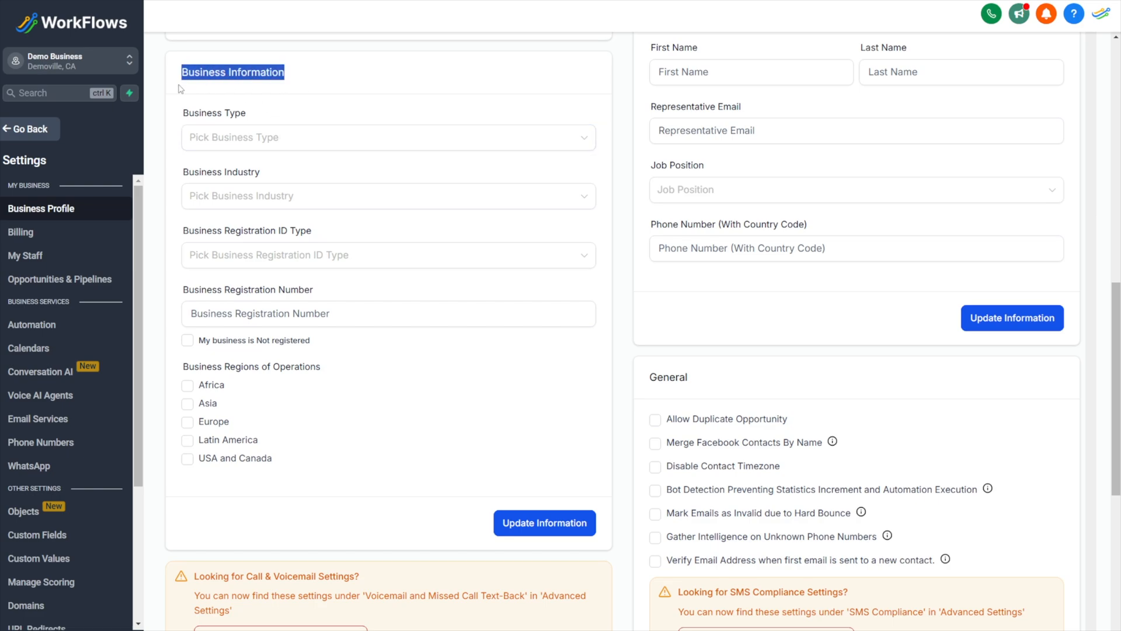
left_click(212, 140)
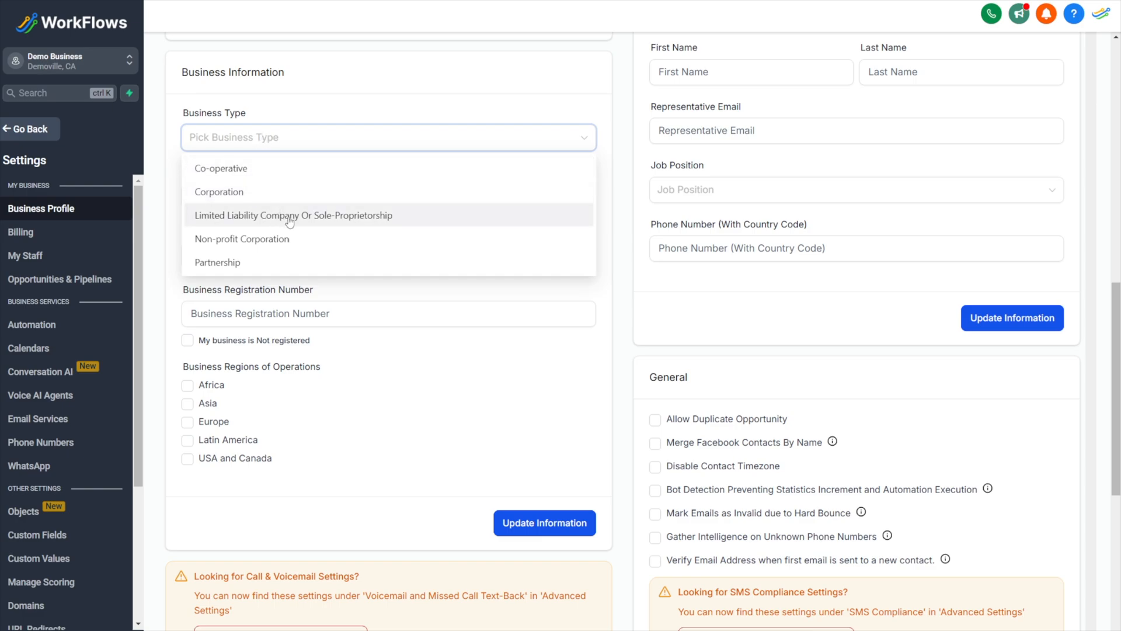
left_click(281, 202)
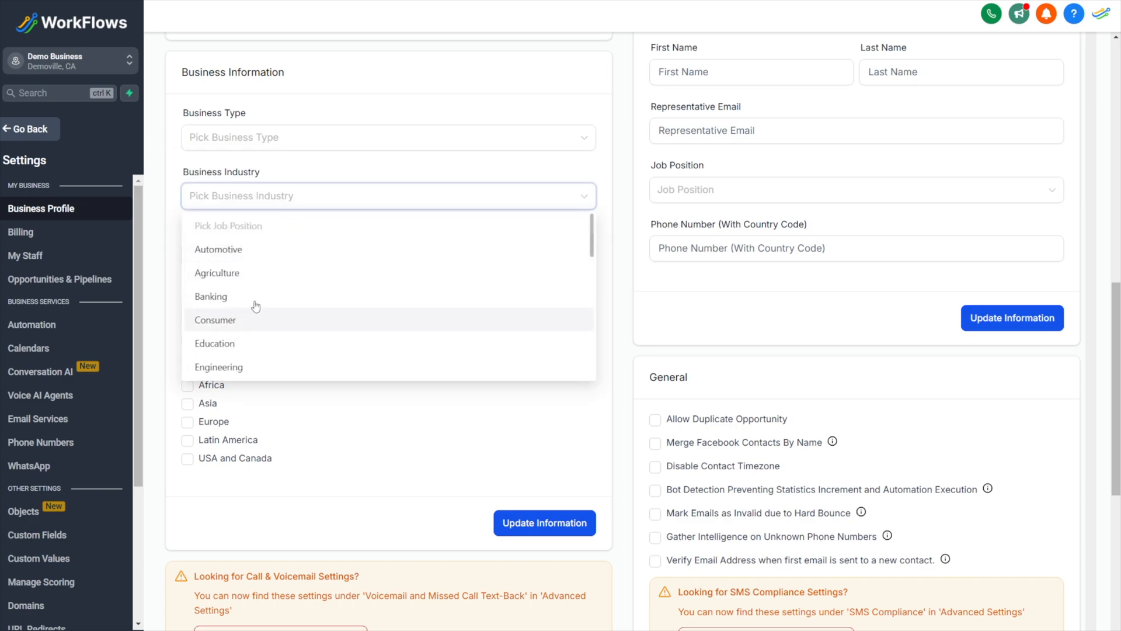
scroll(254, 310, "down", 2)
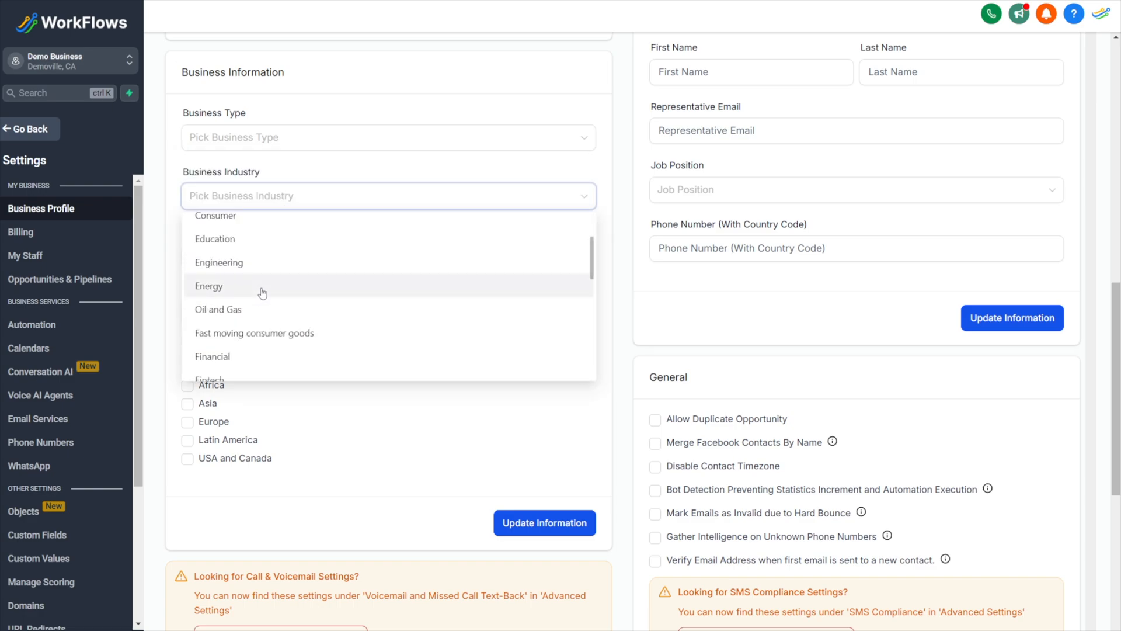
left_click(273, 198)
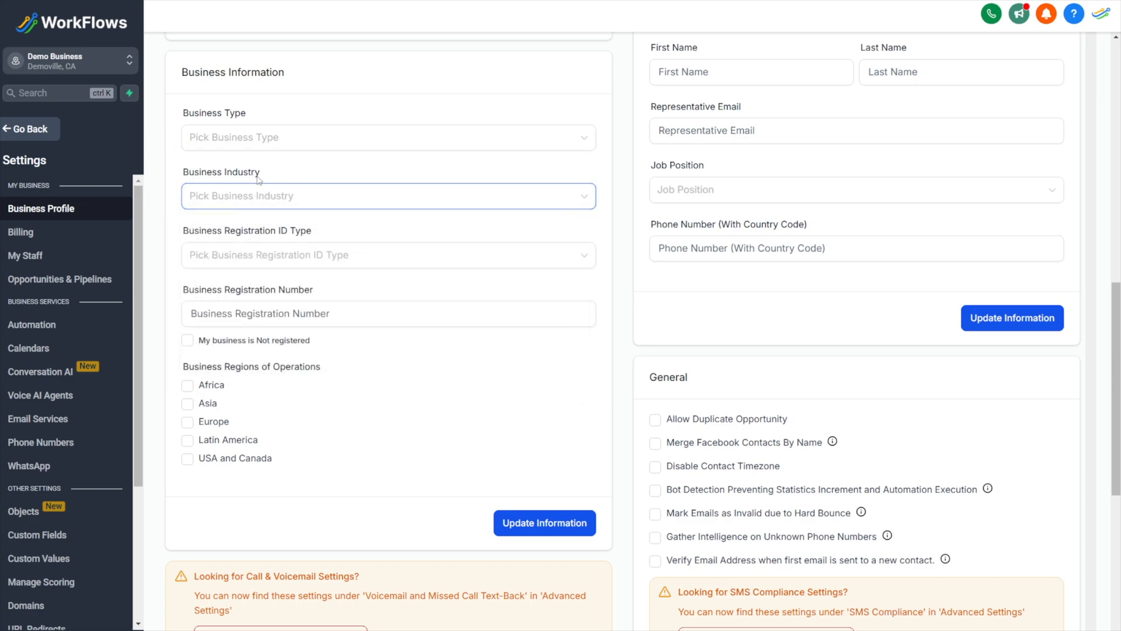
Step: Set the Business Registration ID Type to USA: Employer Identification Number (EIN) and make the Business Registration Number field ready for entry
left_click(297, 259)
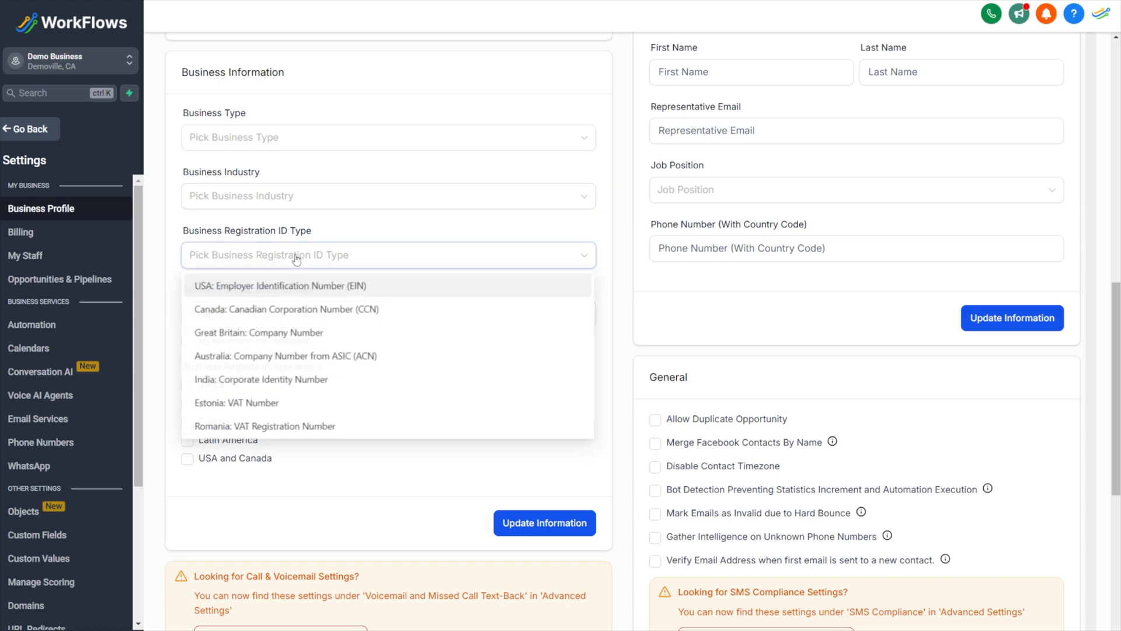
left_click(275, 292)
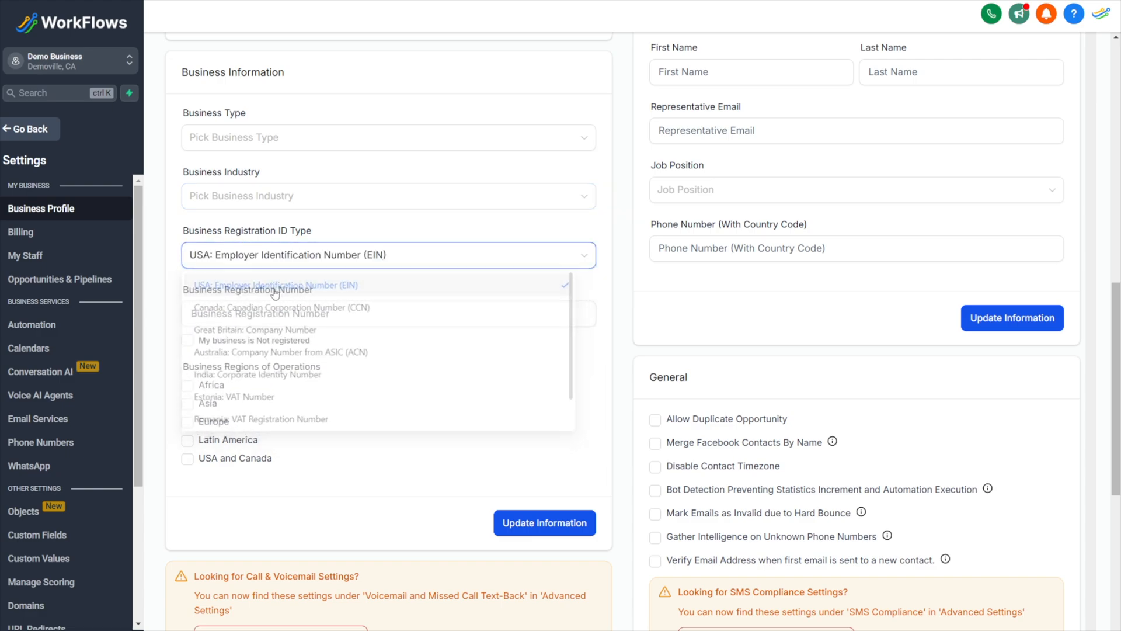
left_click(320, 257)
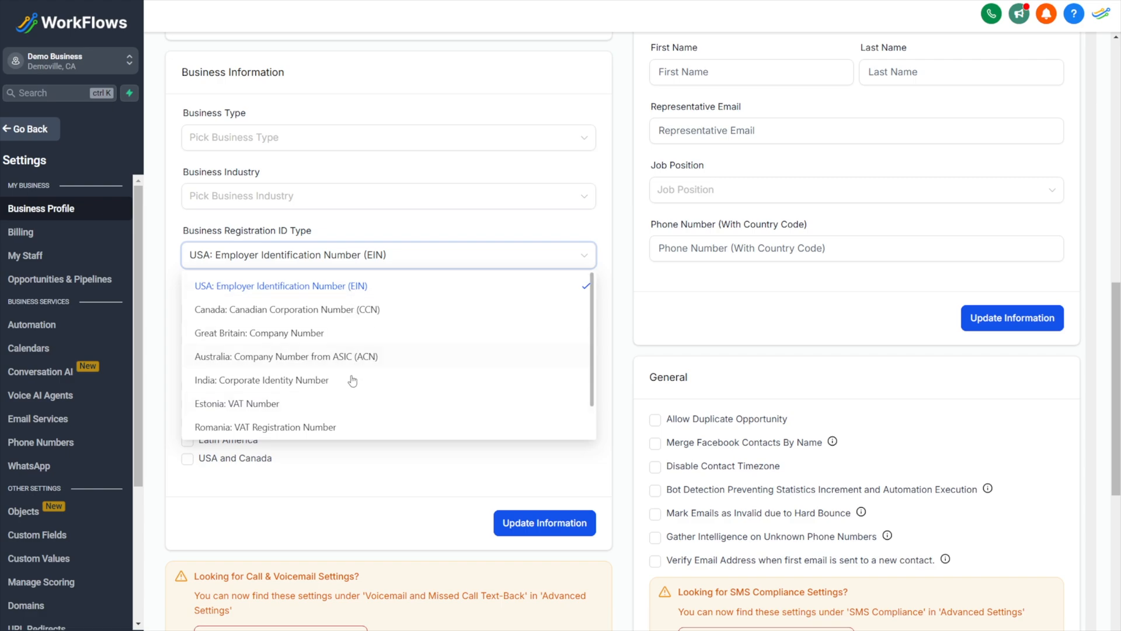
left_click(335, 289)
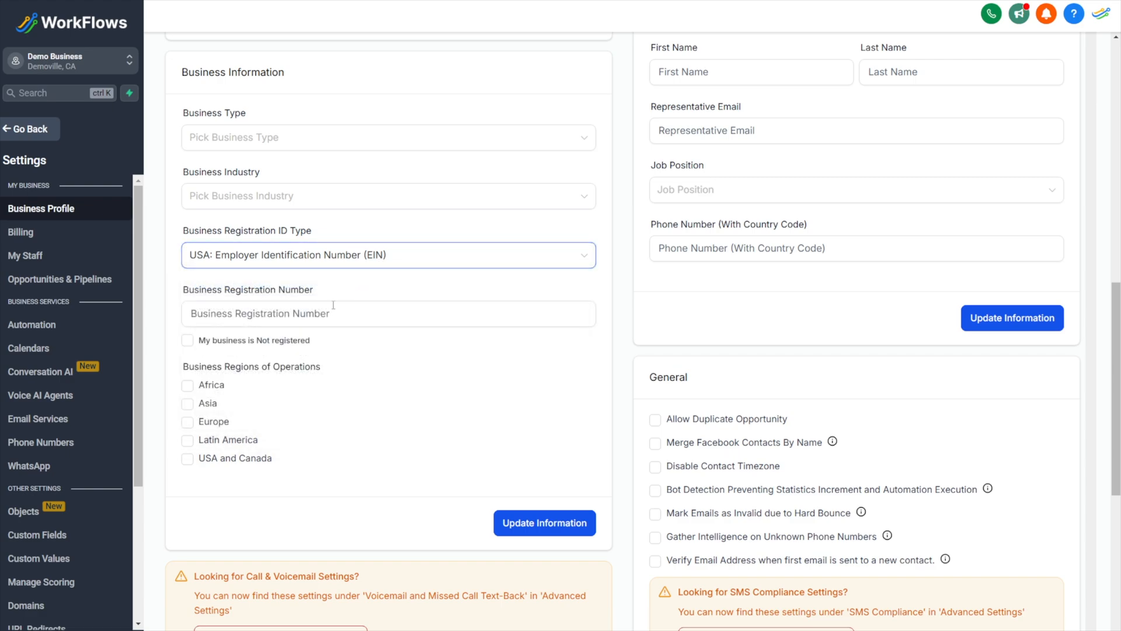
left_click_drag(172, 299, 321, 296)
left_click(310, 319)
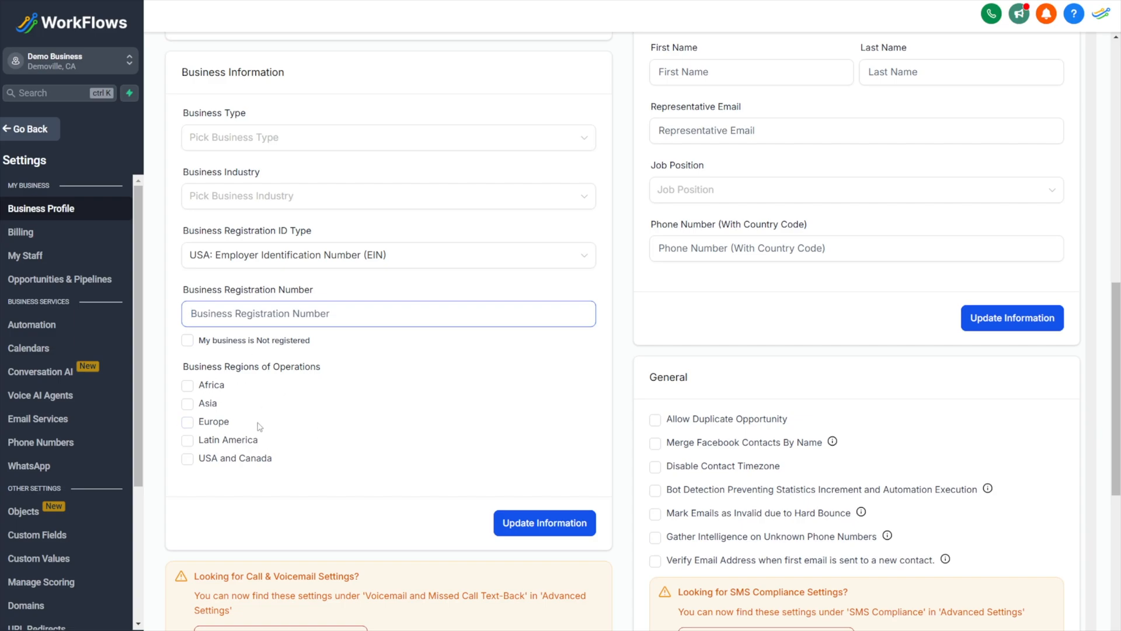
Step: Review the Business Physical Address and Authorized Representative sections of the business profile
scroll(683, 128, "up", 10)
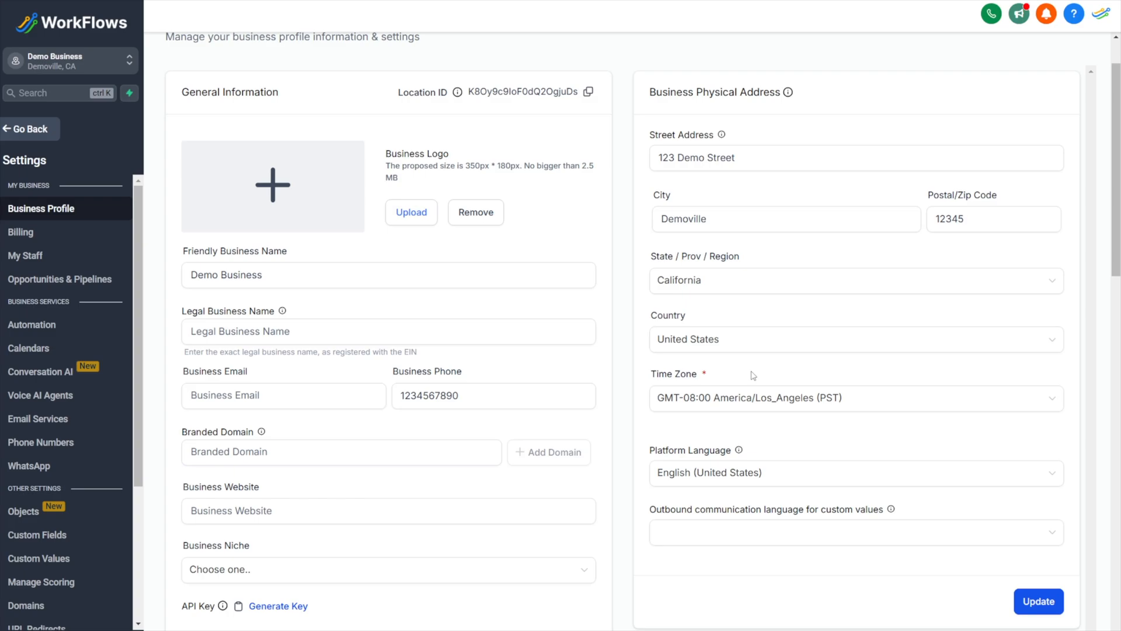
scroll(730, 362, "down", 5)
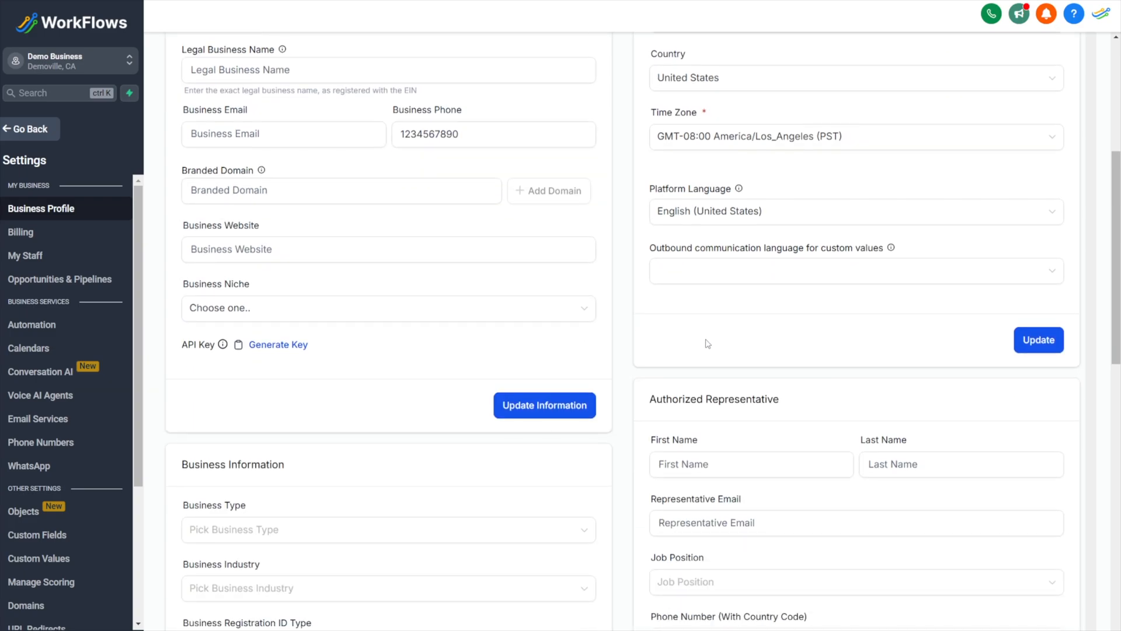
scroll(716, 349, "up", 4)
scroll(814, 318, "up", 1)
scroll(808, 333, "down", 5)
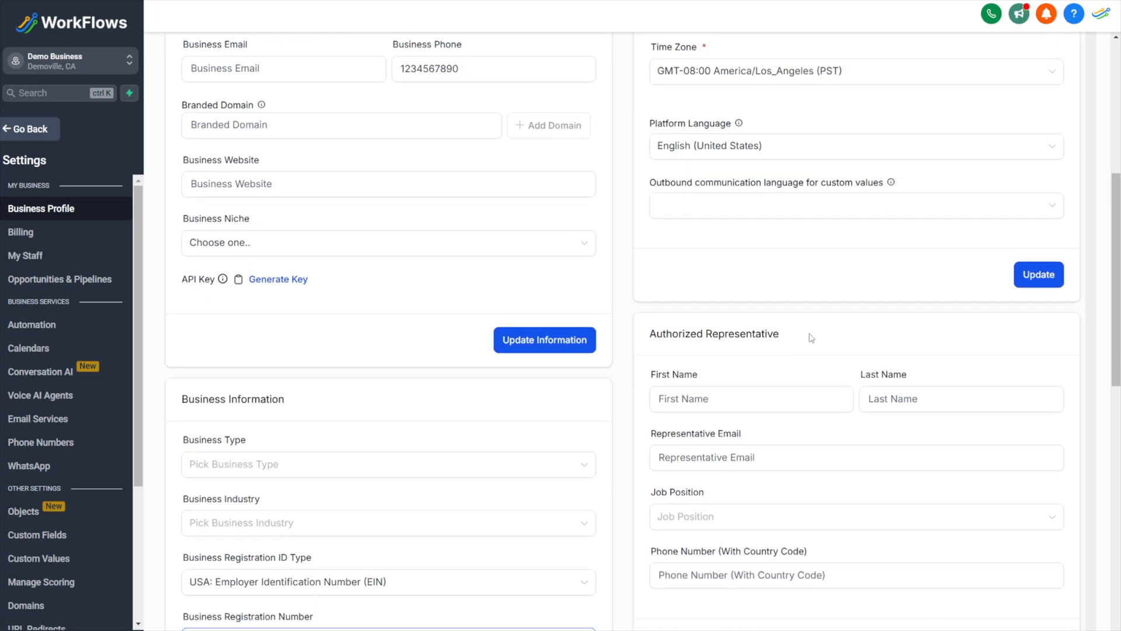
scroll(818, 281, "up", 4)
scroll(847, 342, "down", 6)
left_click_drag(649, 145, 781, 140)
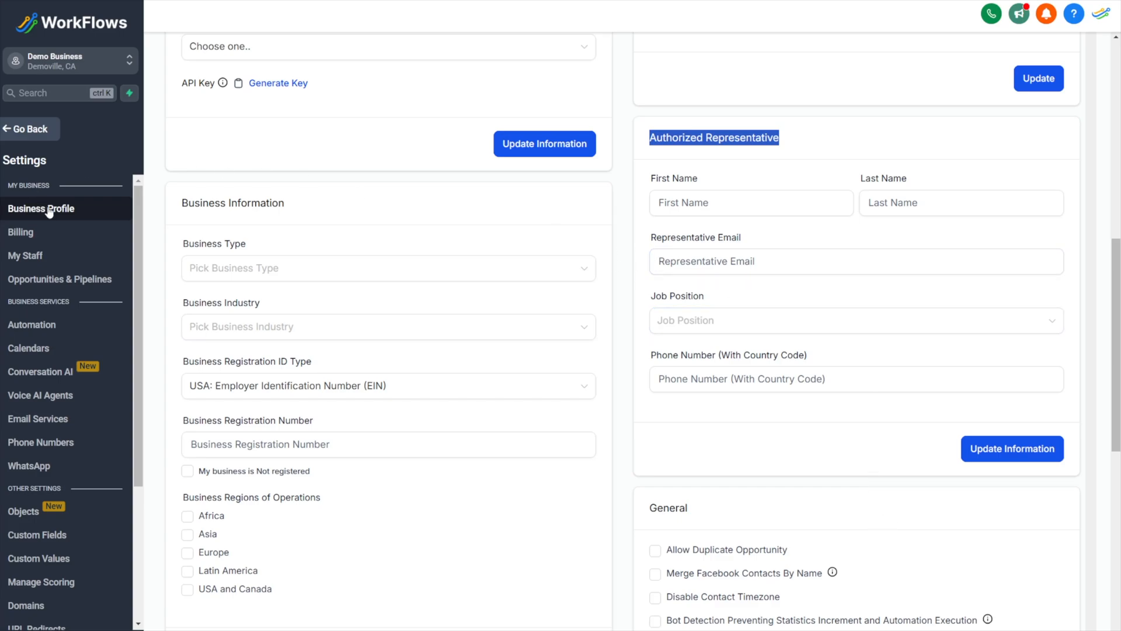
Step: Go to the Phone Numbers settings and start adding a new phone number for SMS and calls
scroll(66, 436, "down", 1)
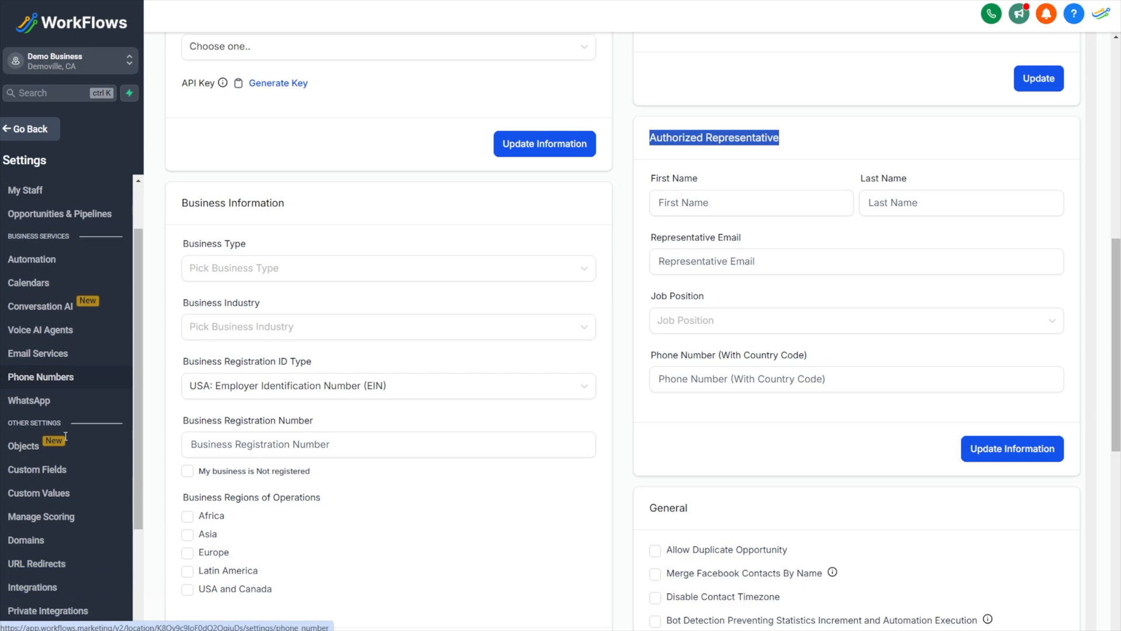
left_click(43, 383)
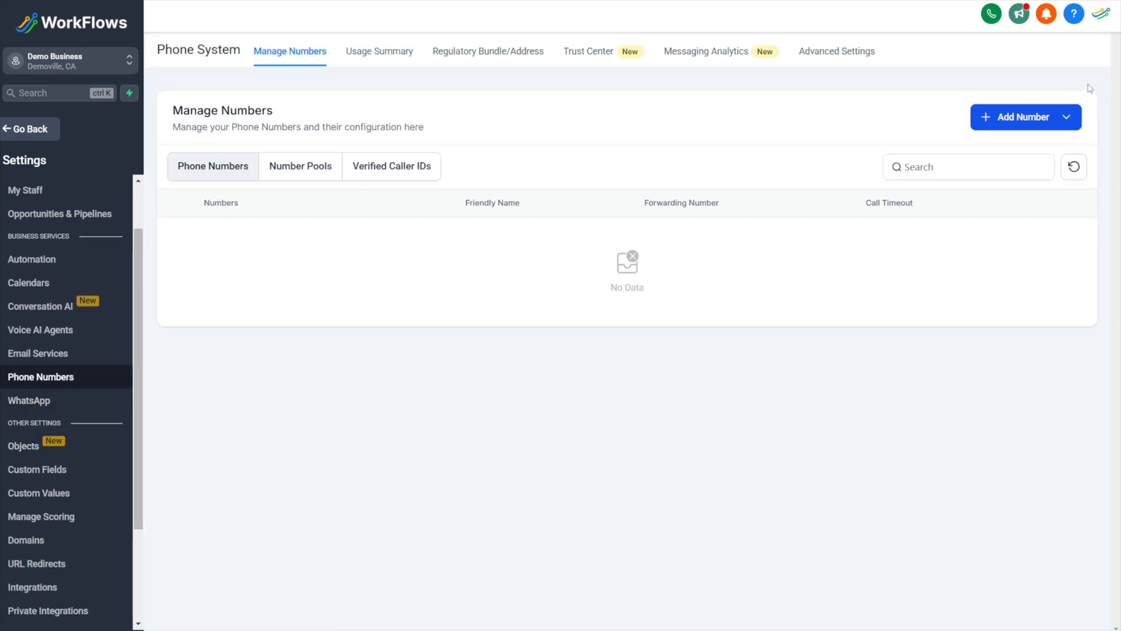
left_click(1069, 118)
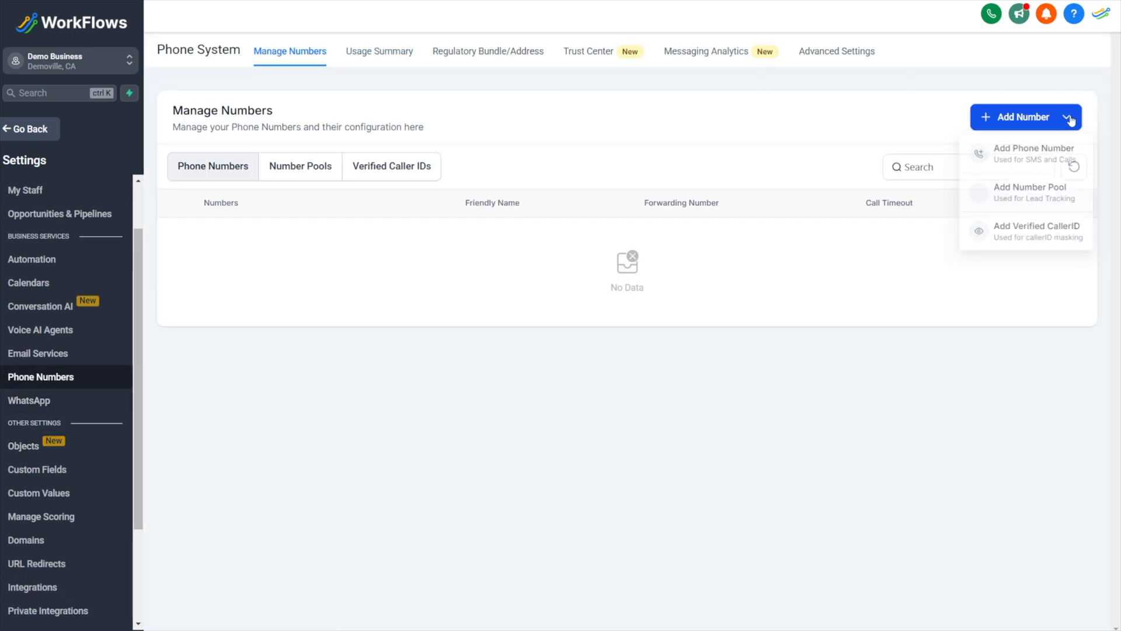
left_click(1022, 162)
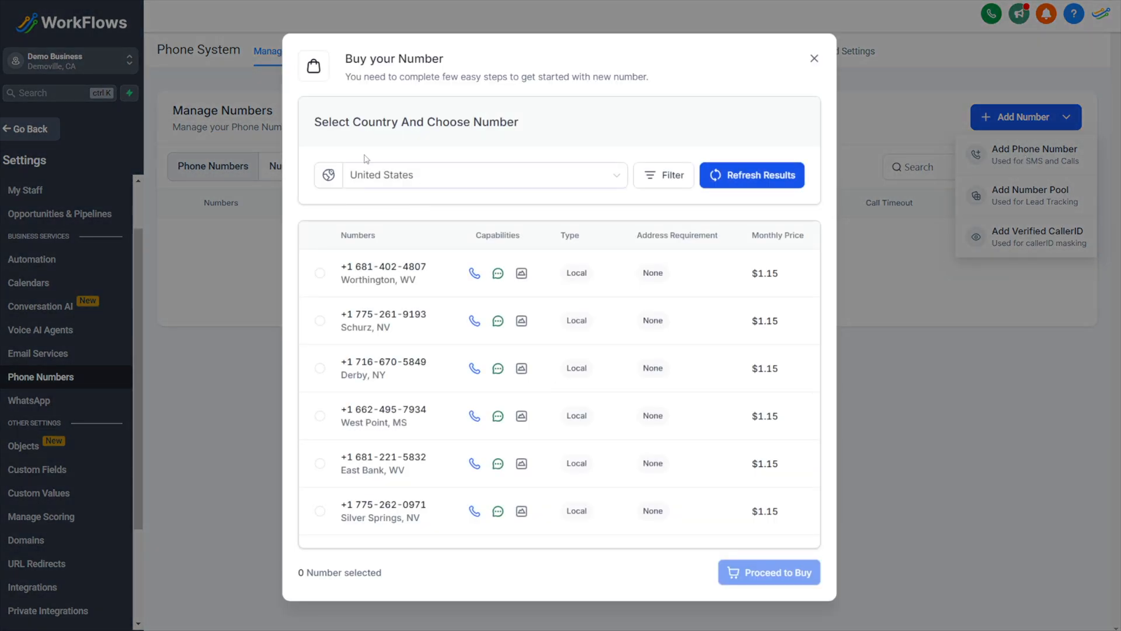
Step: Filter the purchasable United States numbers to those whose first part matches 279, and look through the offered numbers and monthly prices
left_click(655, 177)
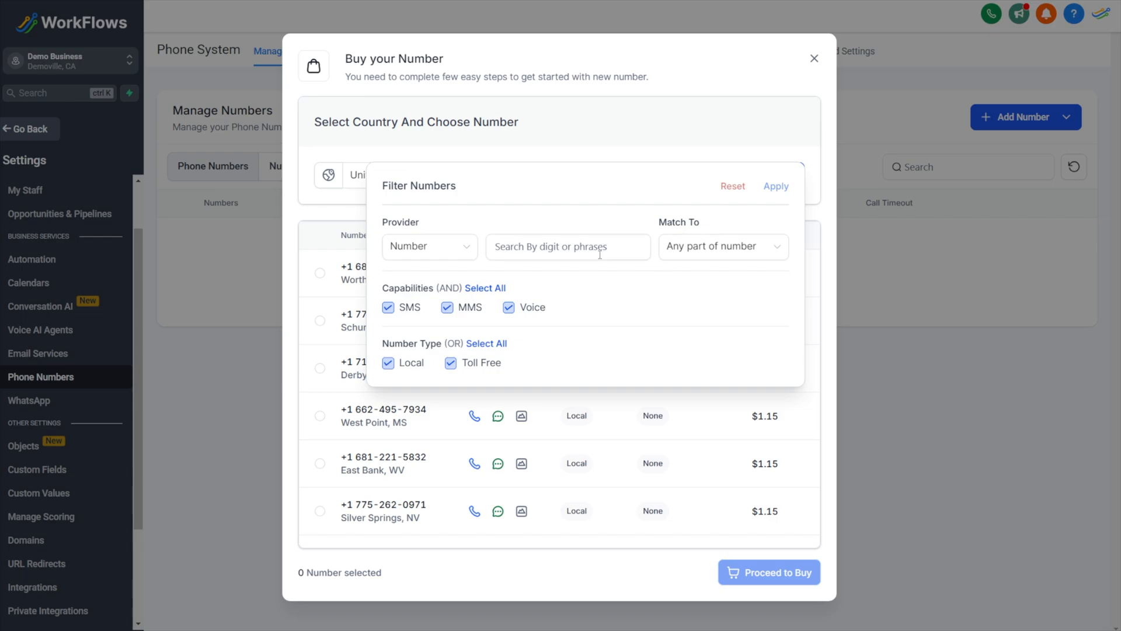
left_click(710, 246)
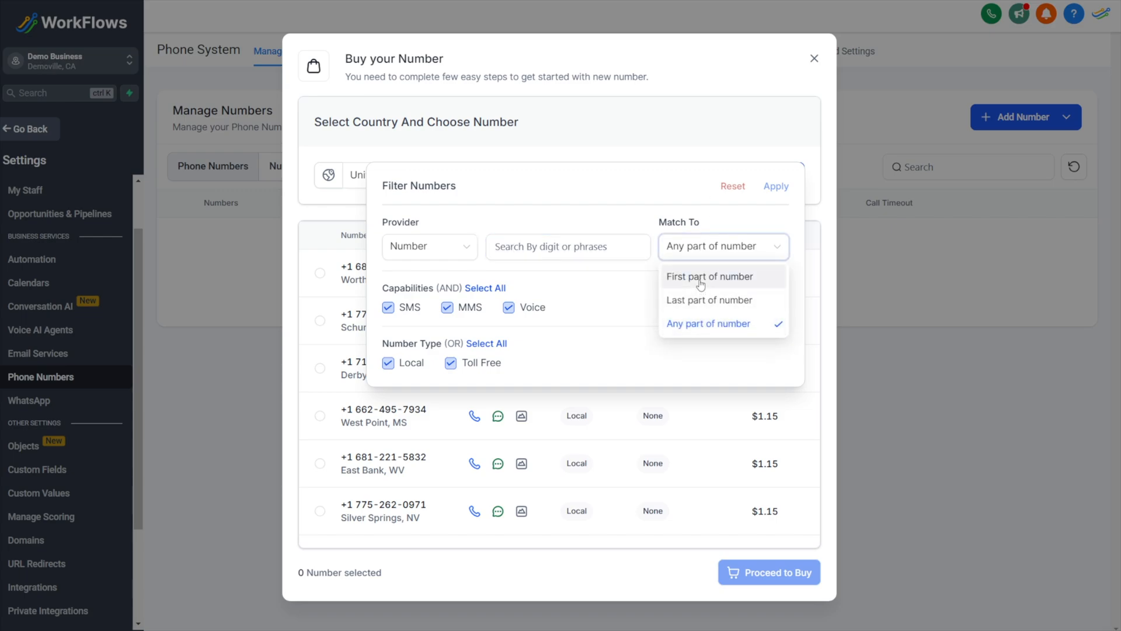
left_click(701, 279)
left_click(578, 246)
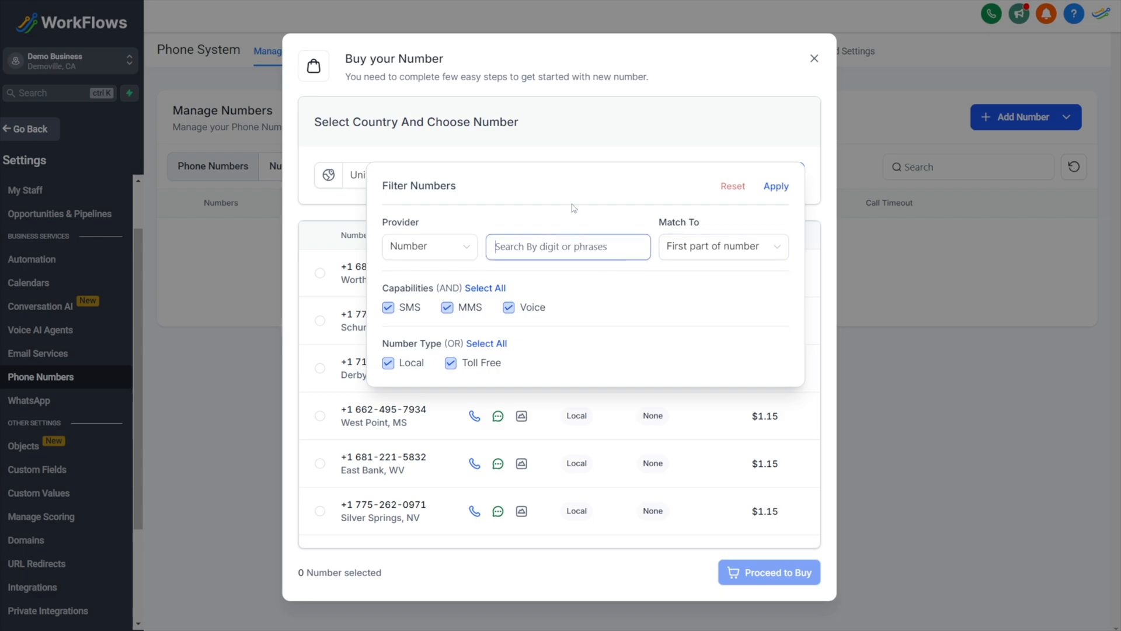
type("279")
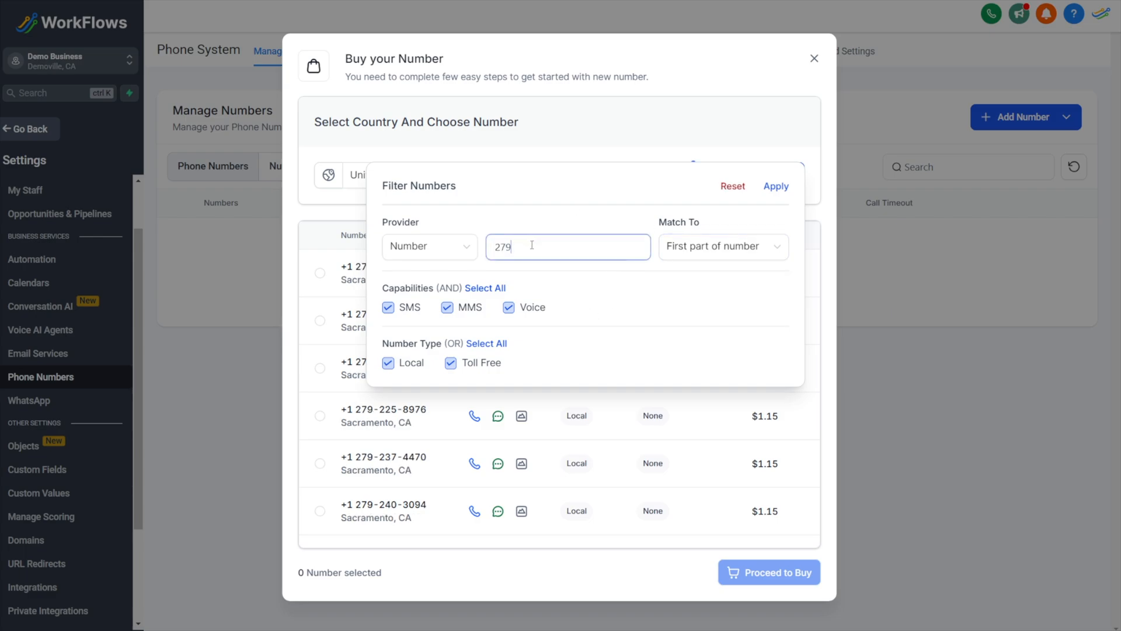
left_click_drag(512, 247, 487, 247)
left_click(772, 187)
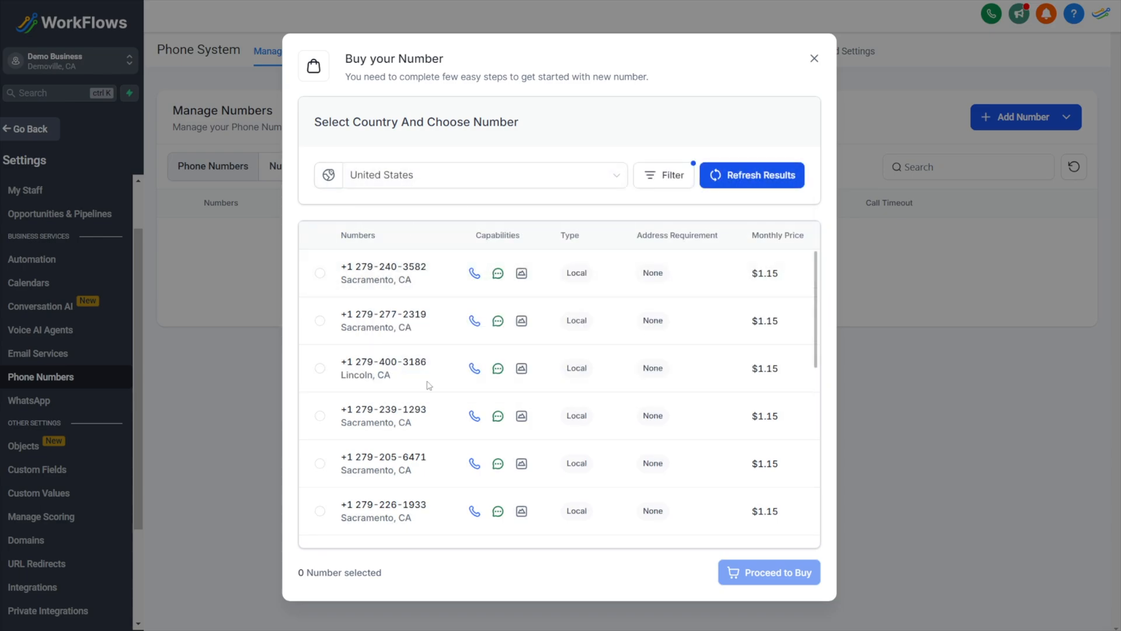
left_click_drag(357, 267, 374, 267)
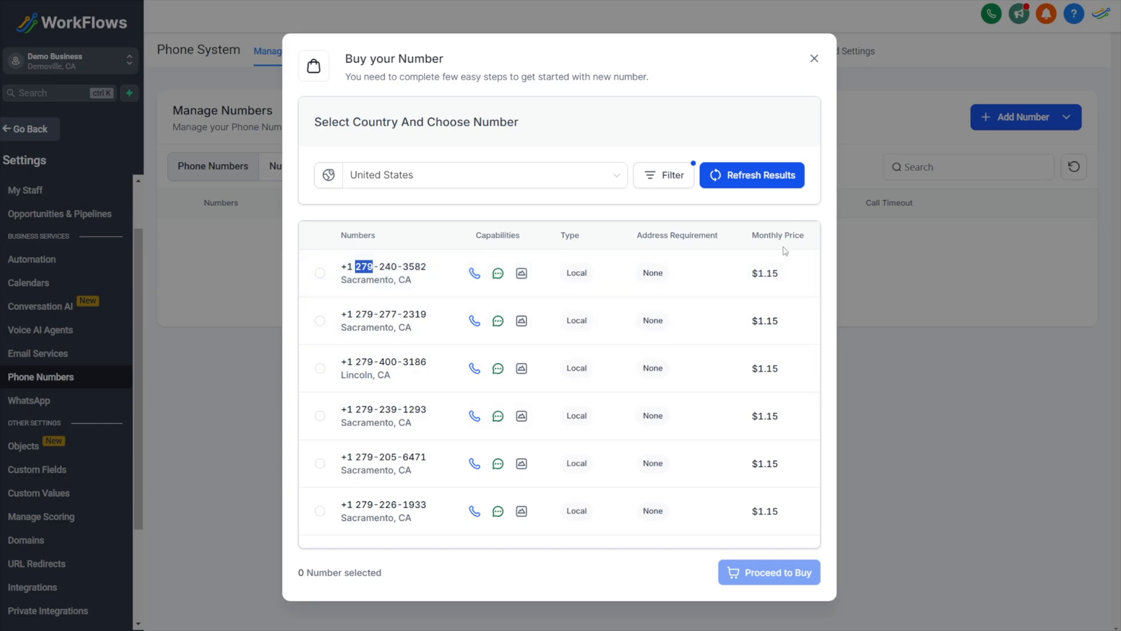
scroll(759, 327, "down", 5)
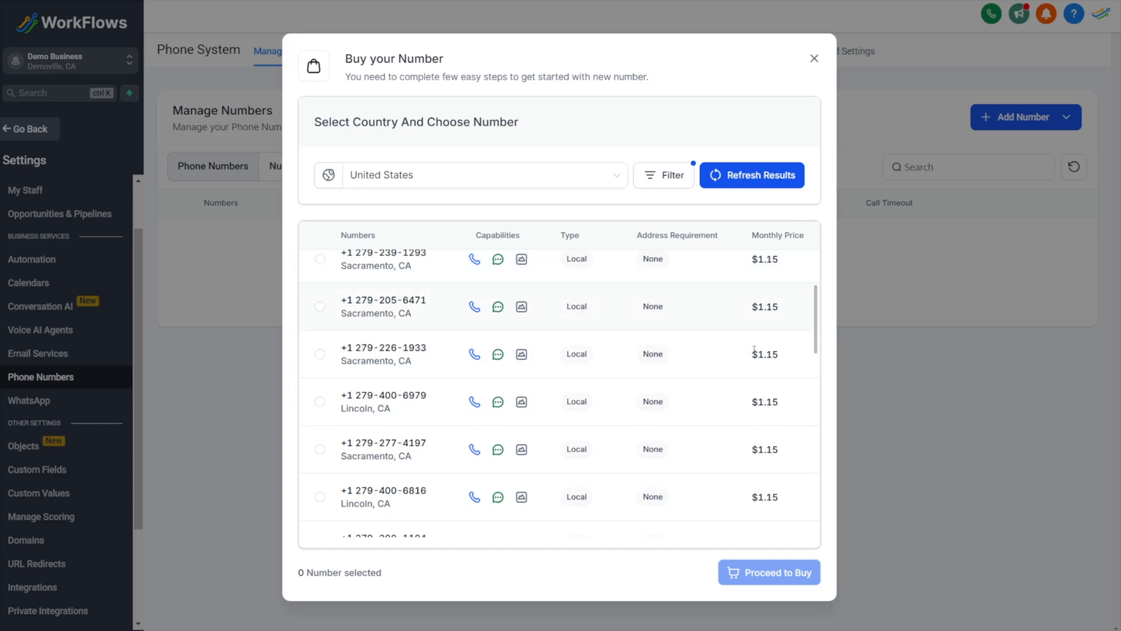
scroll(755, 352, "up", 5)
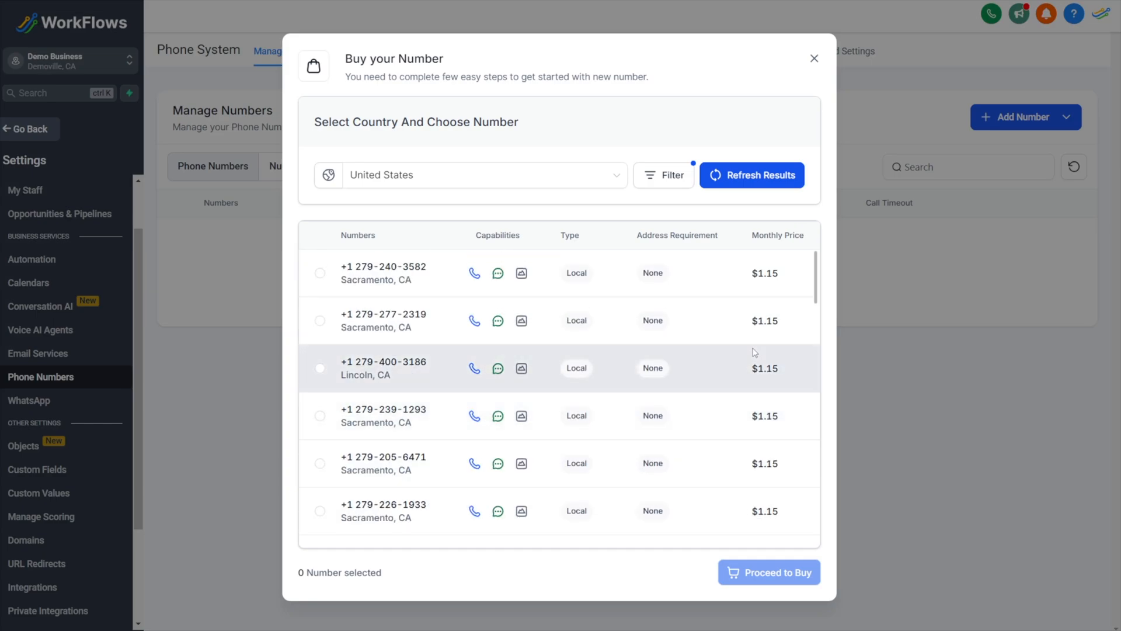
Step: Filter the purchasable numbers to Toll Free only, with no search digits and matching set to any part of the number
left_click(664, 176)
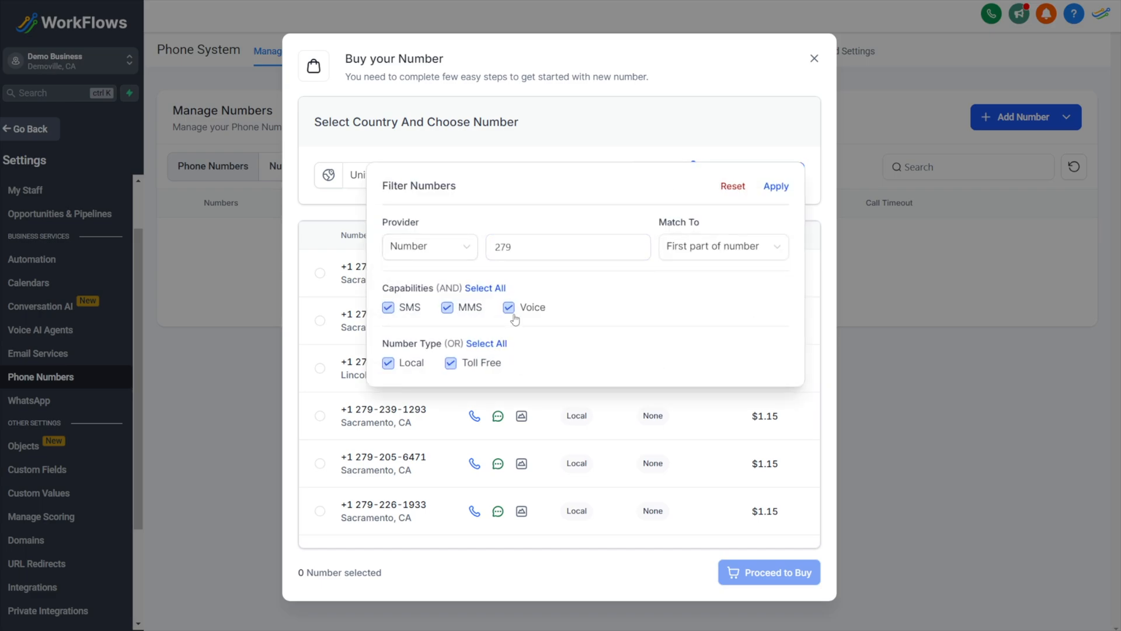
left_click(388, 363)
double_click(525, 242)
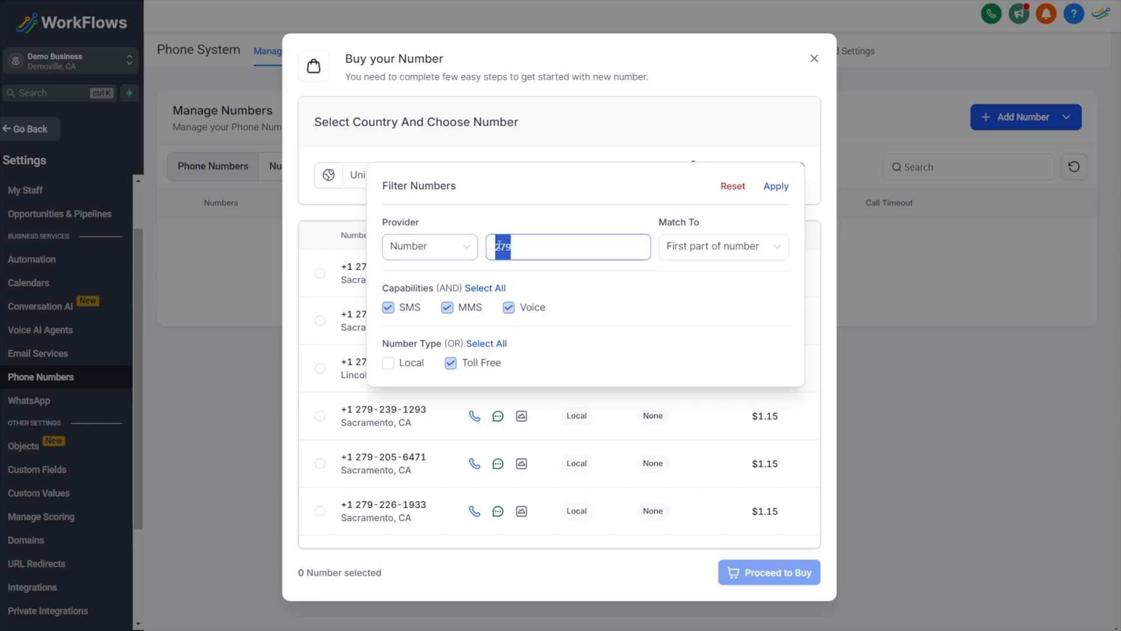
key("BackSpace")
left_click(663, 256)
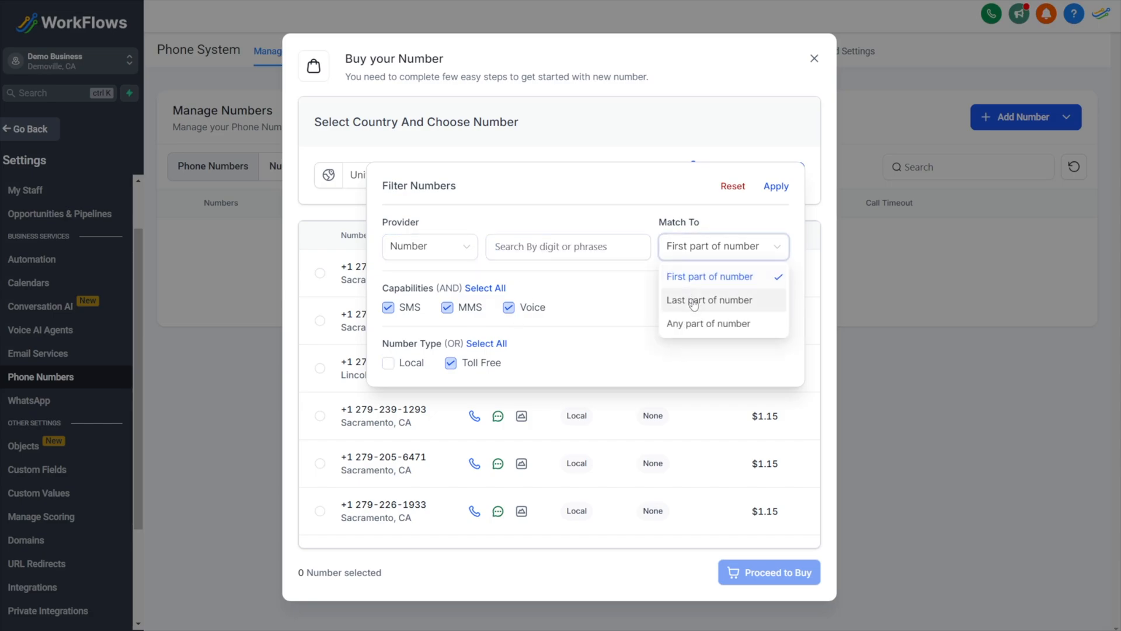
left_click(692, 323)
left_click(776, 186)
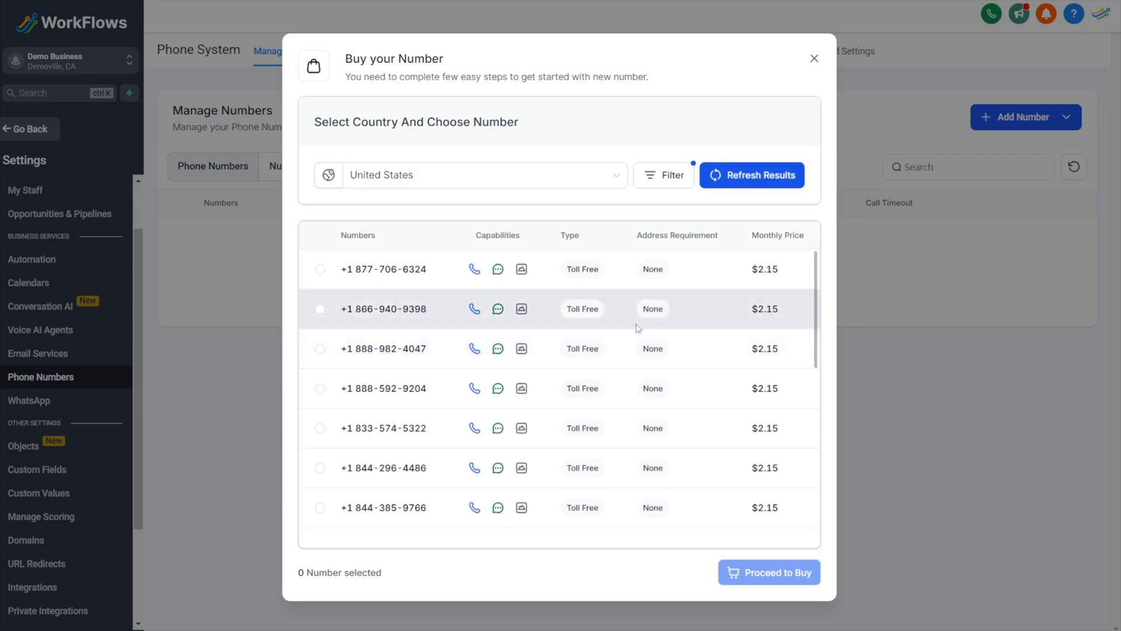
Step: Look through the offered toll-free numbers and their monthly prices, and close the number purchase without selecting one
scroll(638, 327, "down", 8)
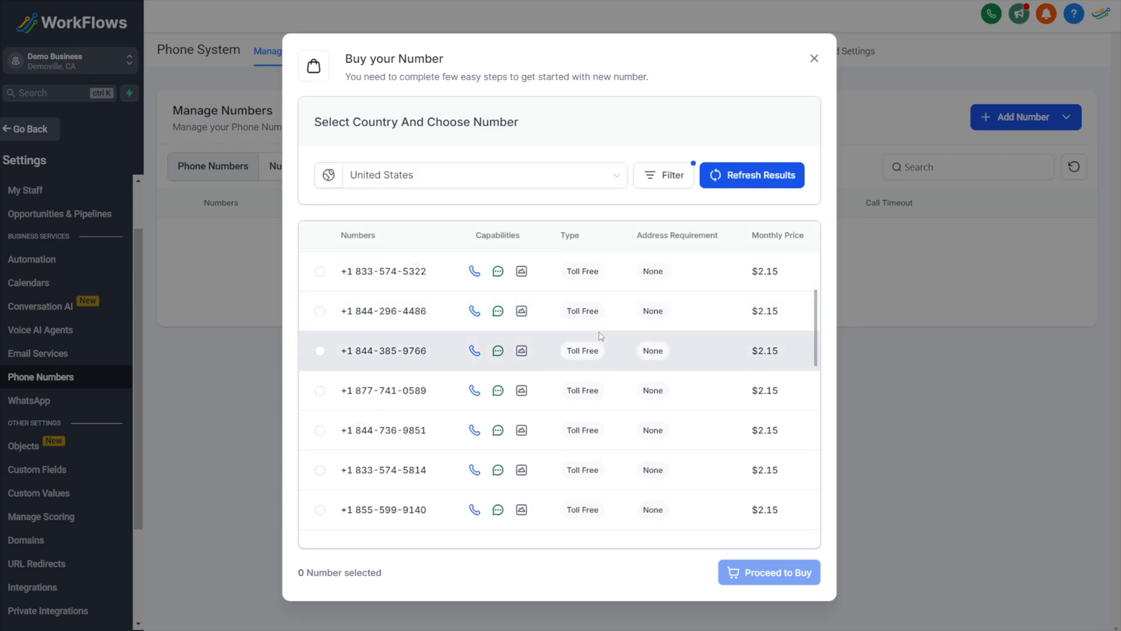
scroll(365, 432, "down", 1)
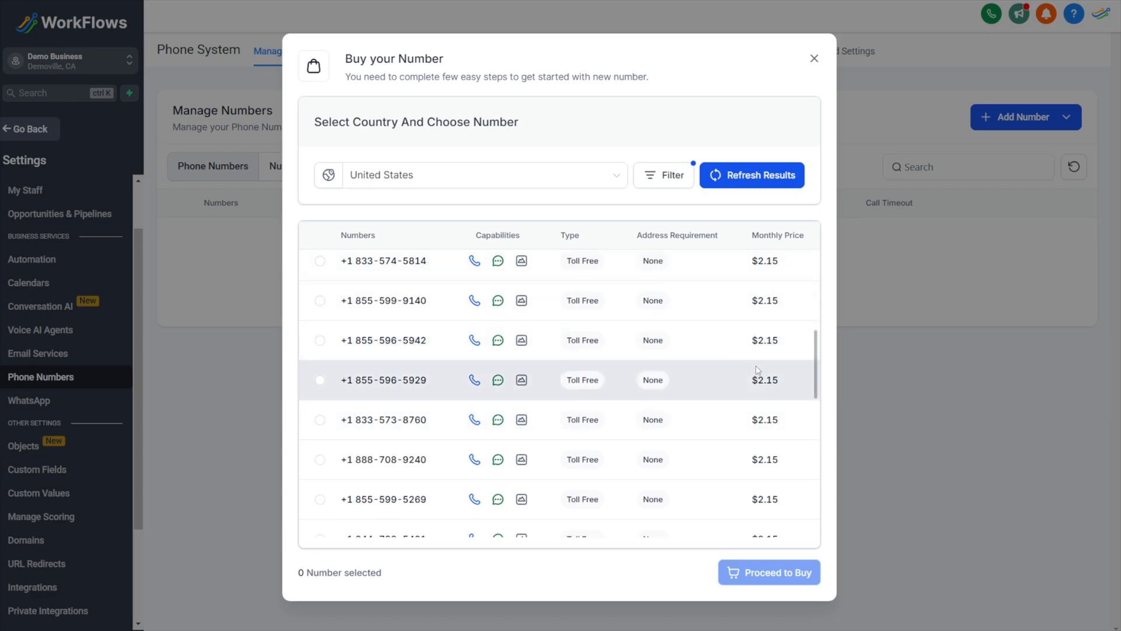
scroll(718, 444, "down", 5)
scroll(718, 444, "down", 6)
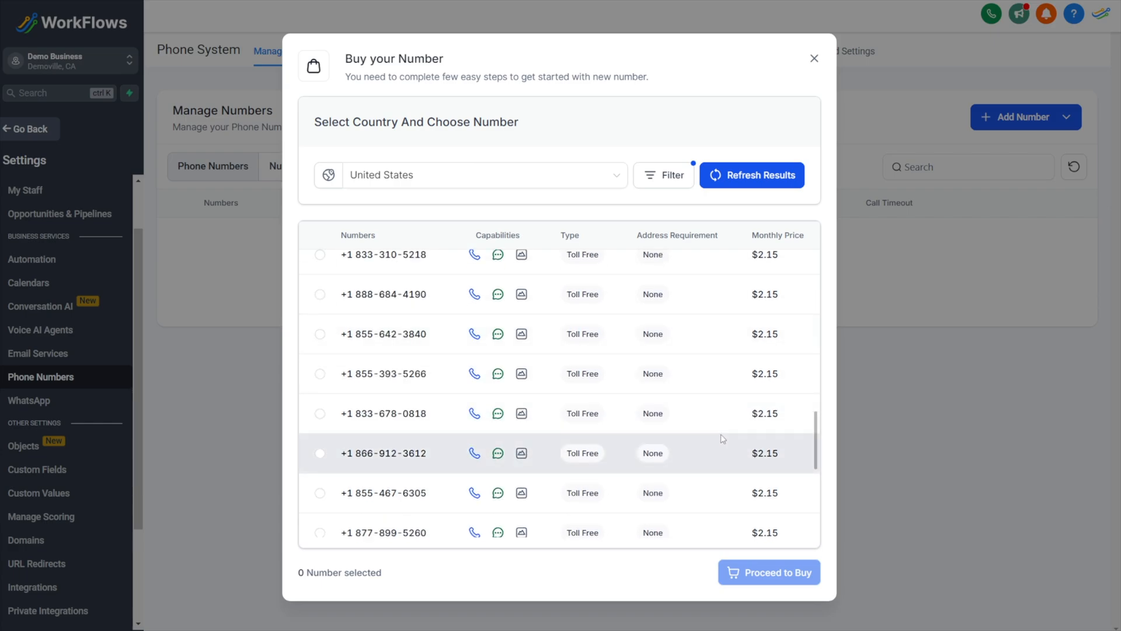
scroll(723, 438, "up", 5)
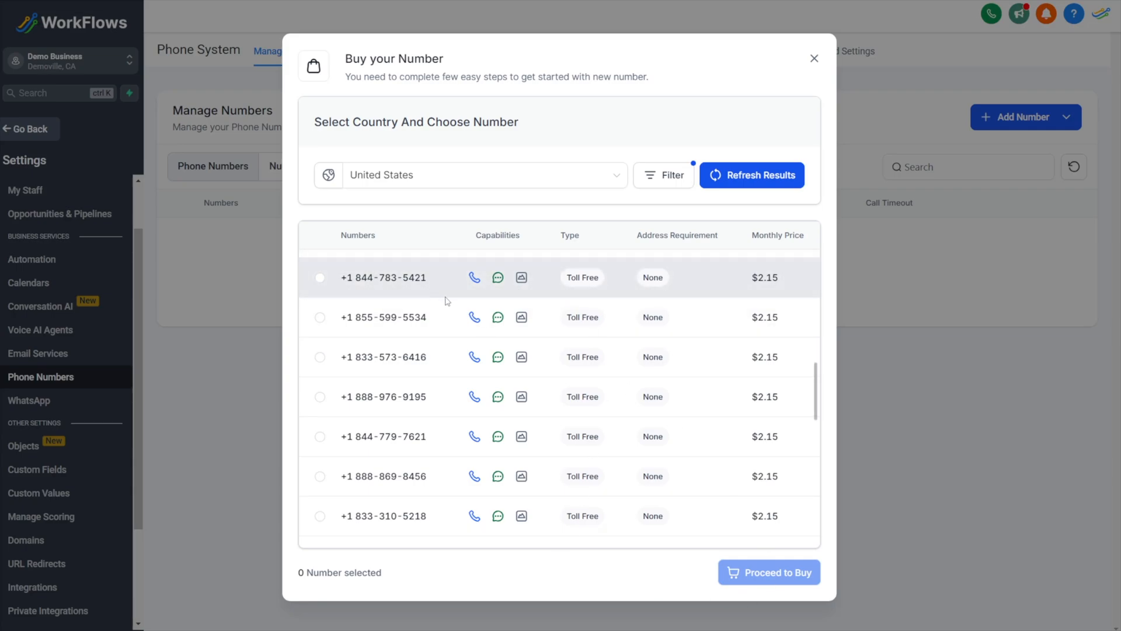
left_click(814, 58)
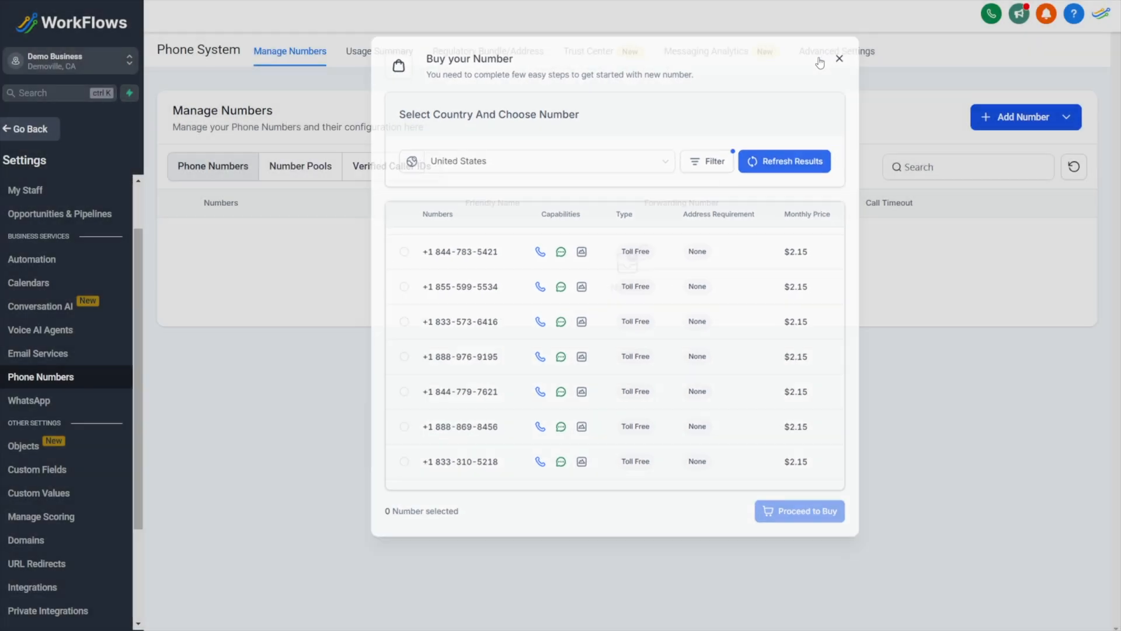
Step: Go to the Trust Center, look over the A2P Messaging requirements, and start the A2P registration
left_click(588, 52)
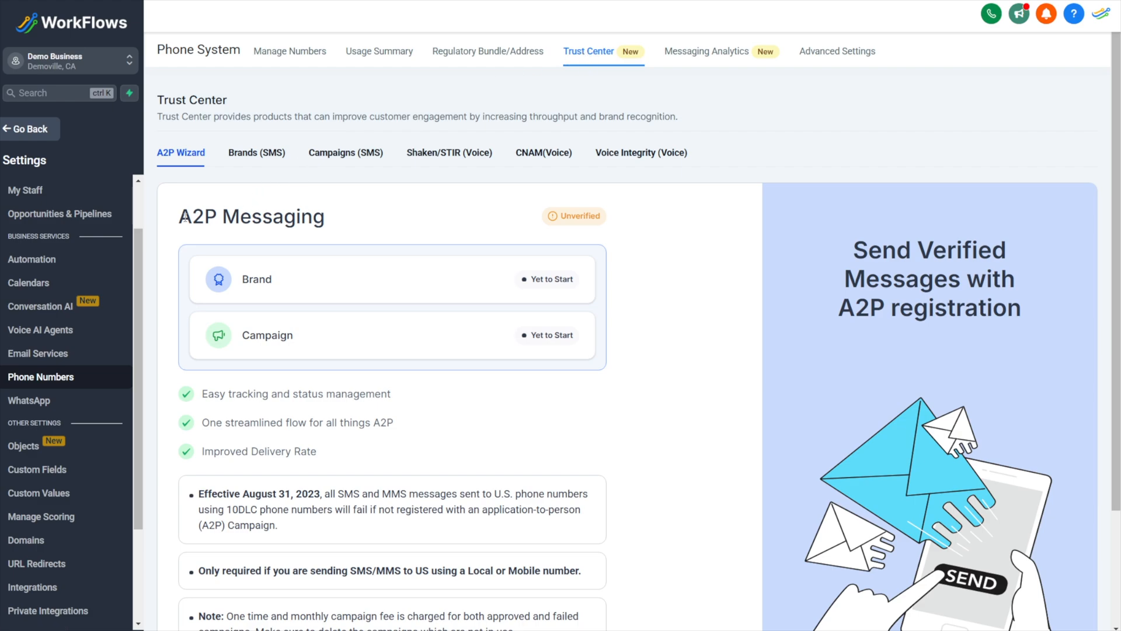
left_click_drag(192, 218, 344, 230)
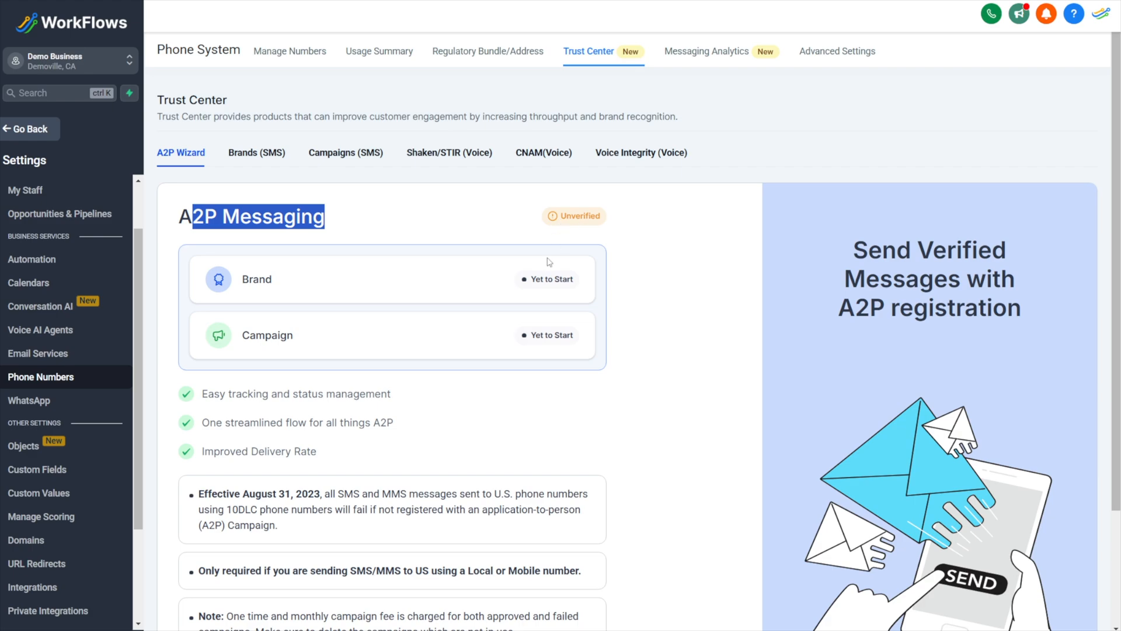
left_click(406, 226)
scroll(406, 226, "down", 3)
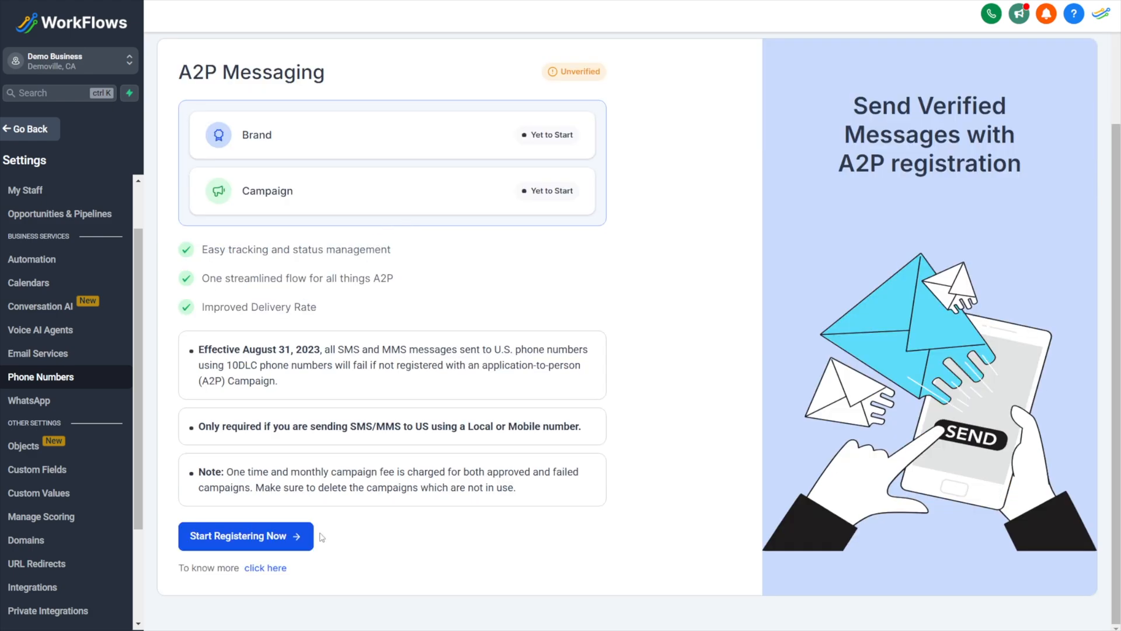
left_click(237, 539)
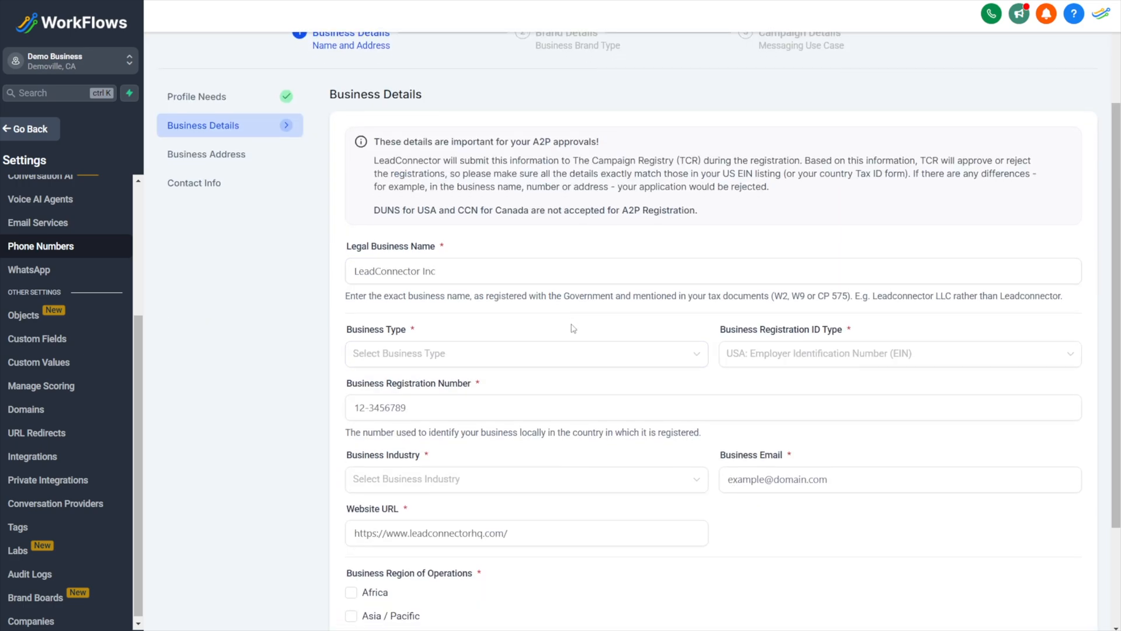
scroll(573, 328, "down", 1)
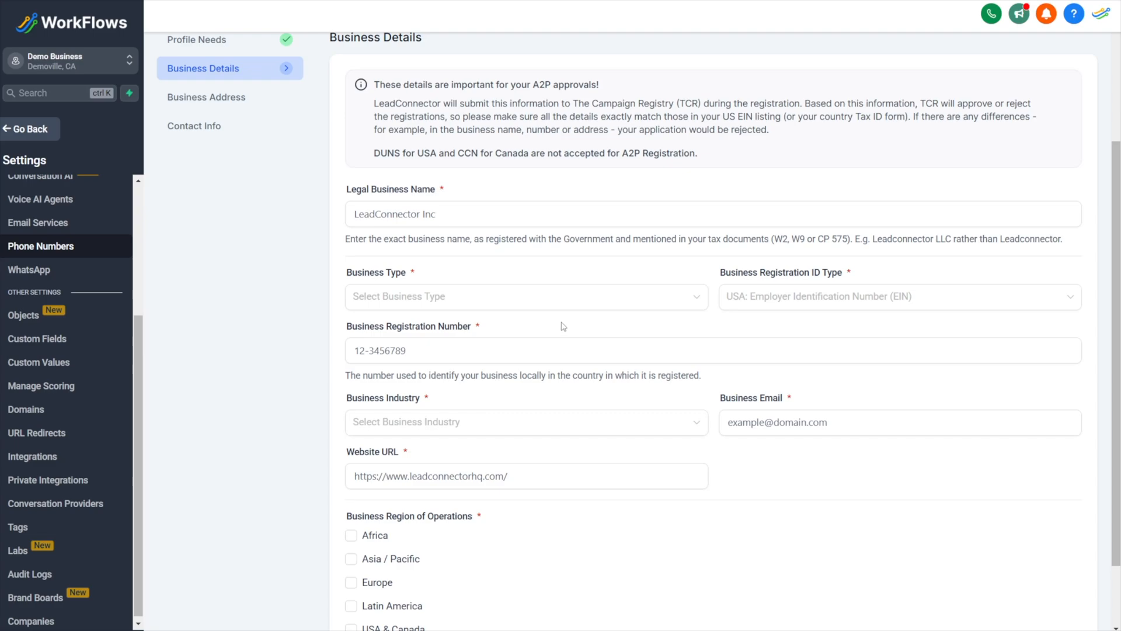
left_click(375, 214)
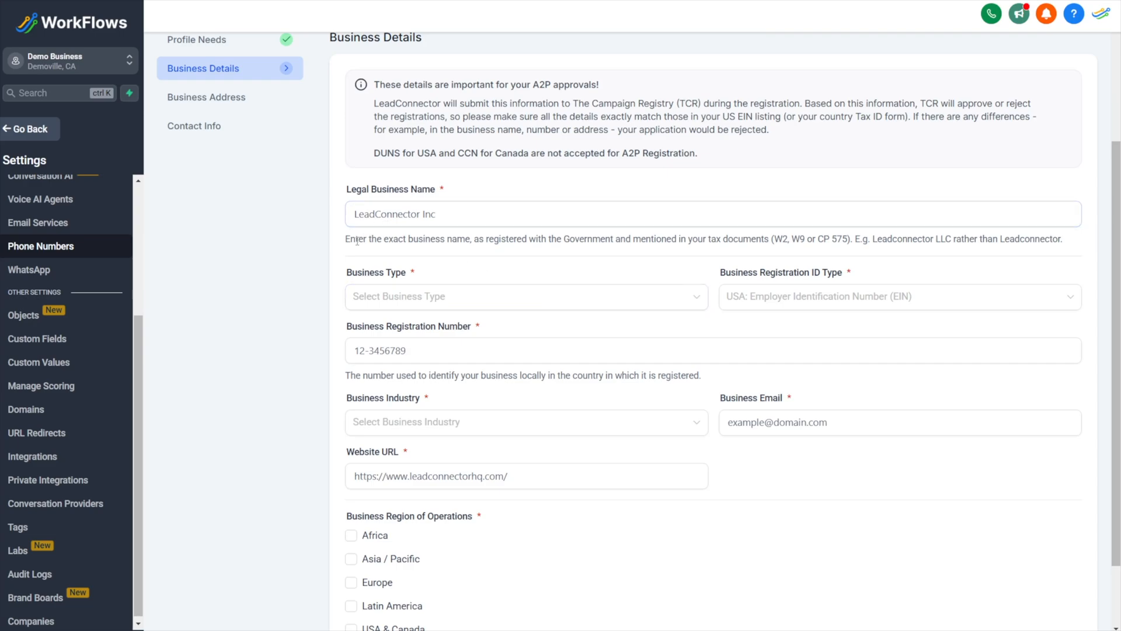
left_click_drag(357, 240, 1074, 251)
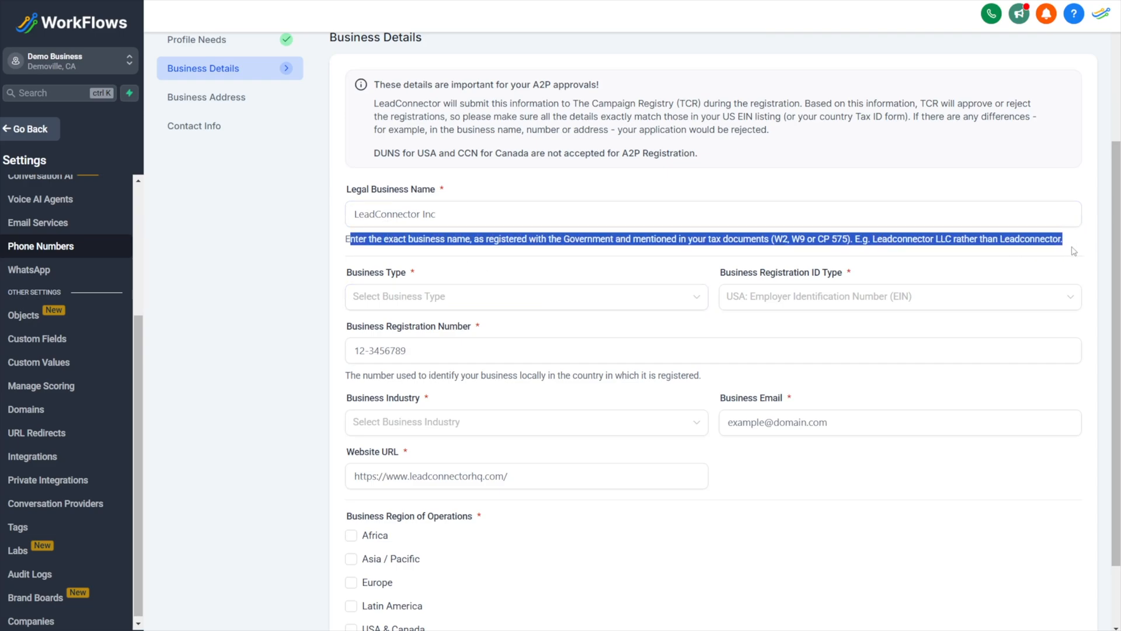
left_click(381, 213)
type("Demo Business, LLC")
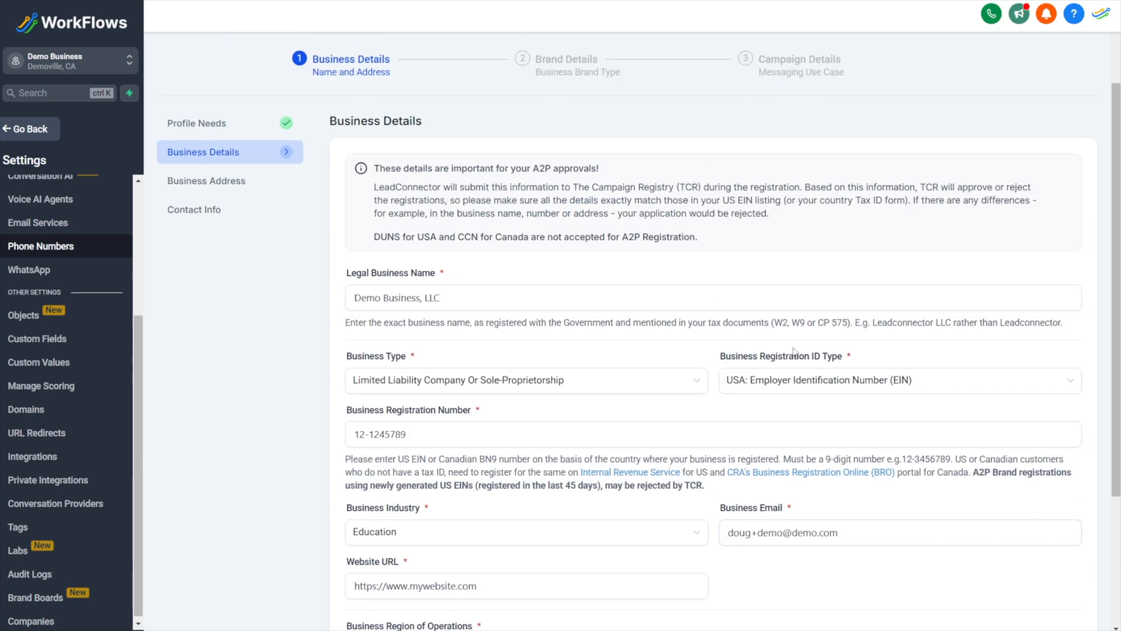
scroll(793, 403, "down", 3)
left_click(1051, 594)
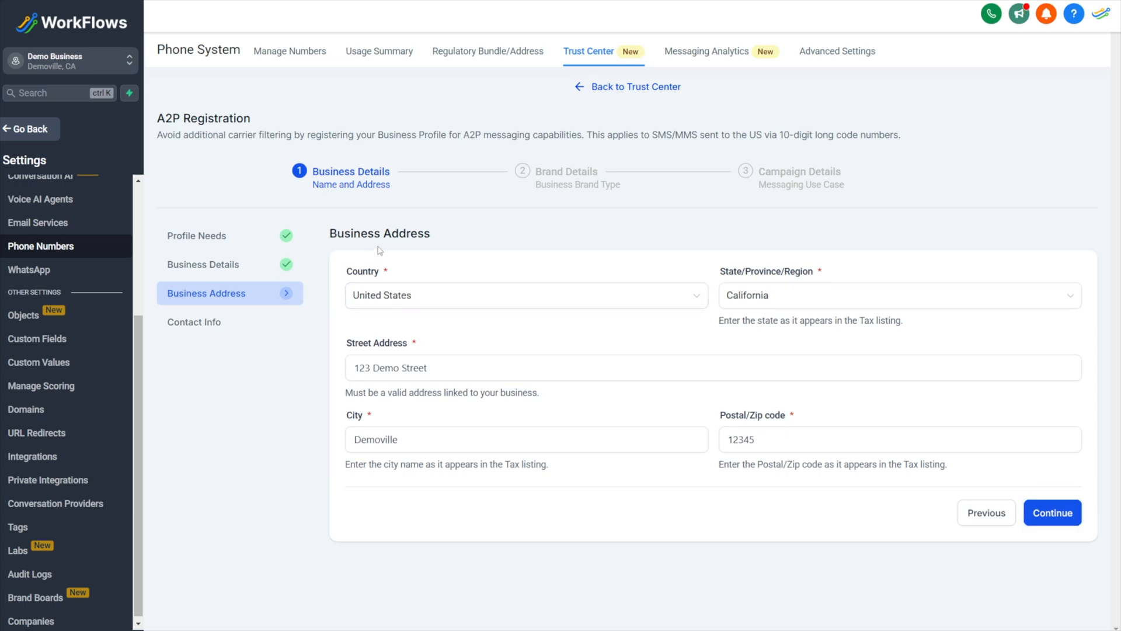
Step: Accept the business address and complete the authorized representative's contact information to proceed to the Brand Details
left_click(617, 377)
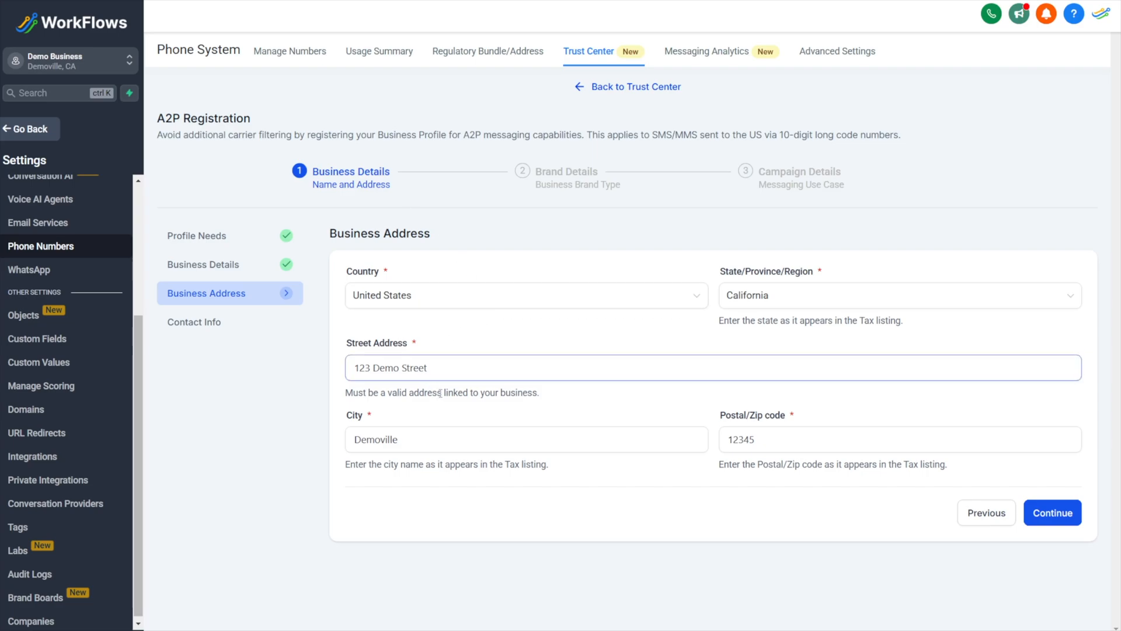
left_click(1051, 514)
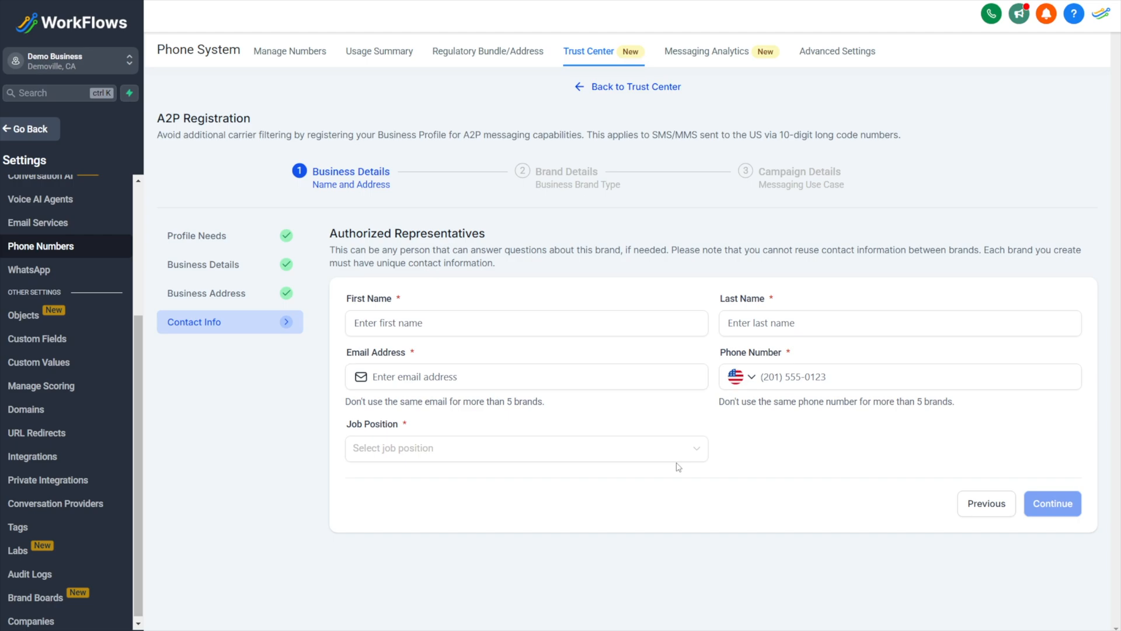
left_click_drag(545, 401, 346, 401)
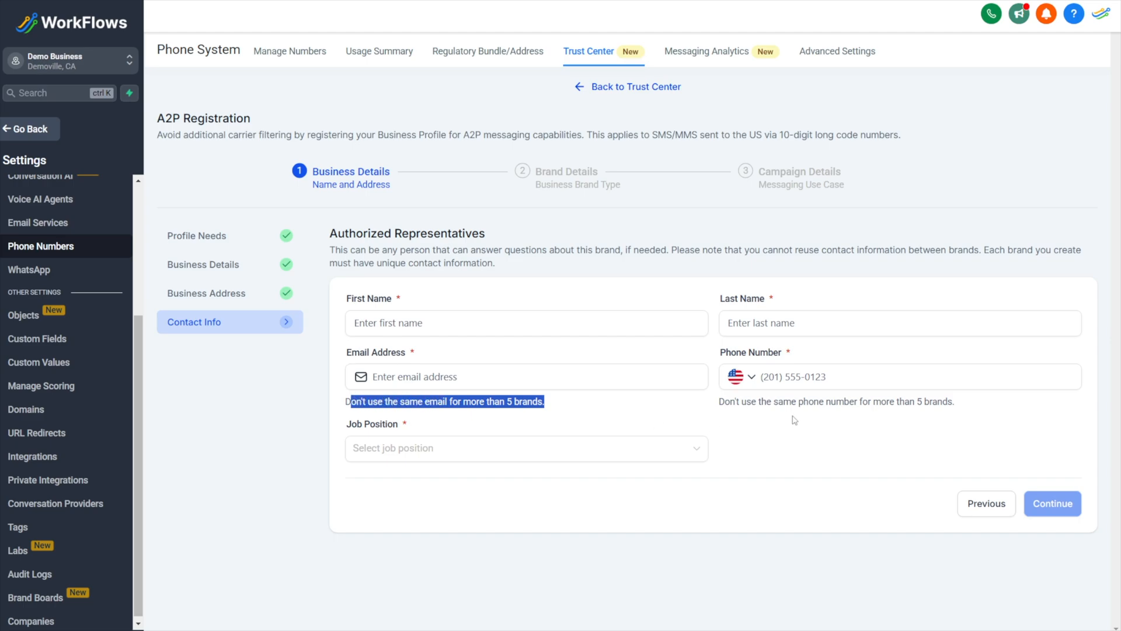
left_click(652, 321)
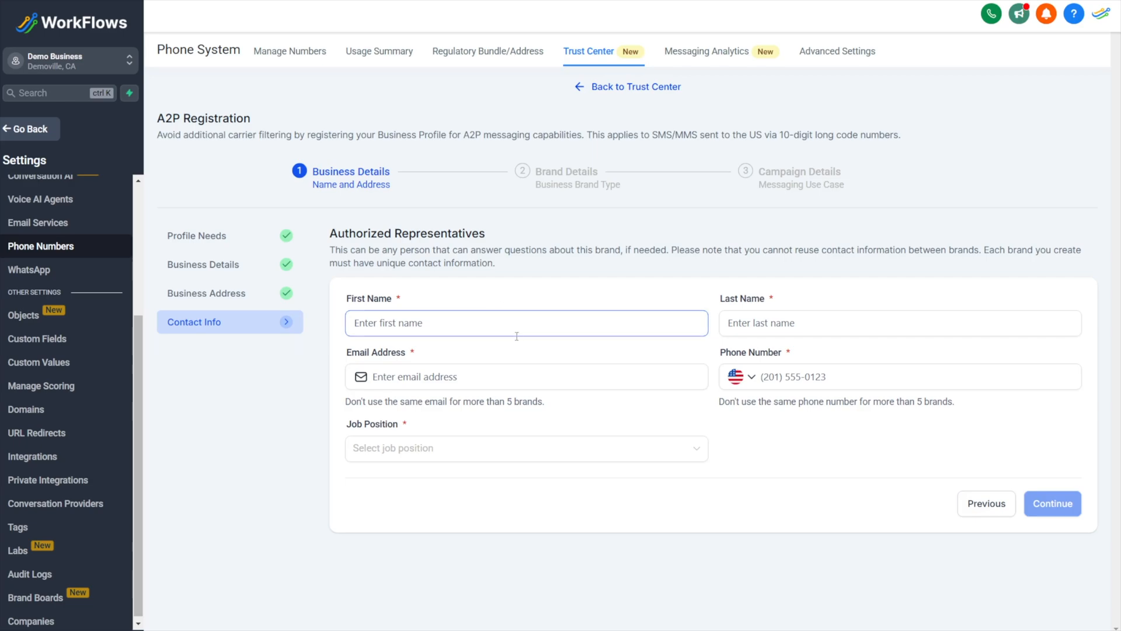
left_click(497, 323)
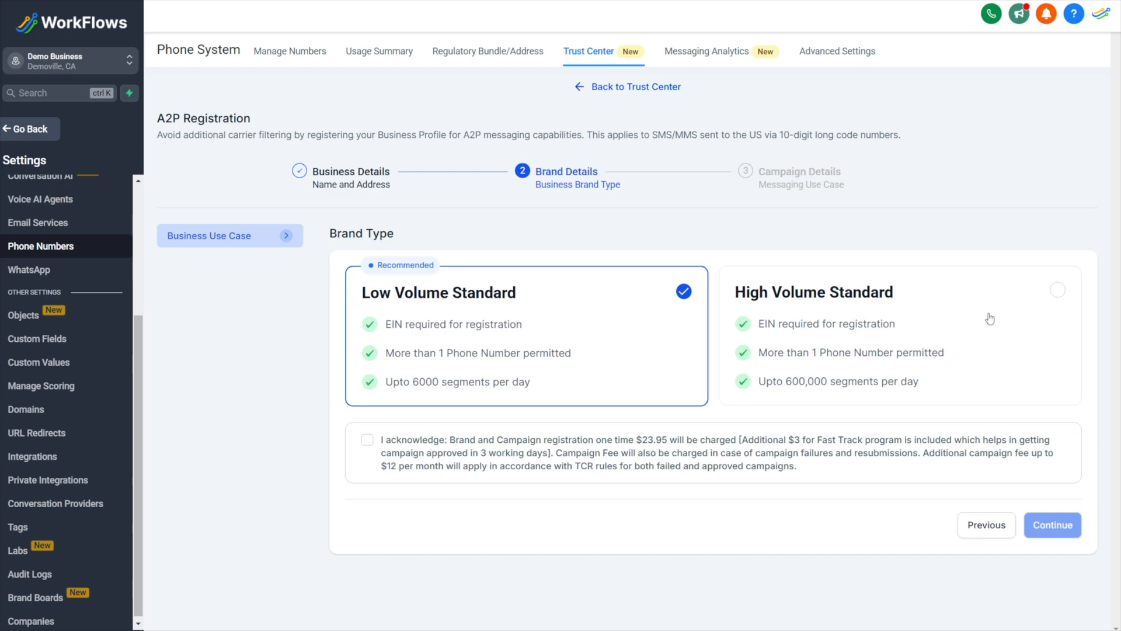
Step: Compare the Low Volume Standard and High Volume Standard brand types, including their daily segment limits and one-time registration fees
left_click(1040, 289)
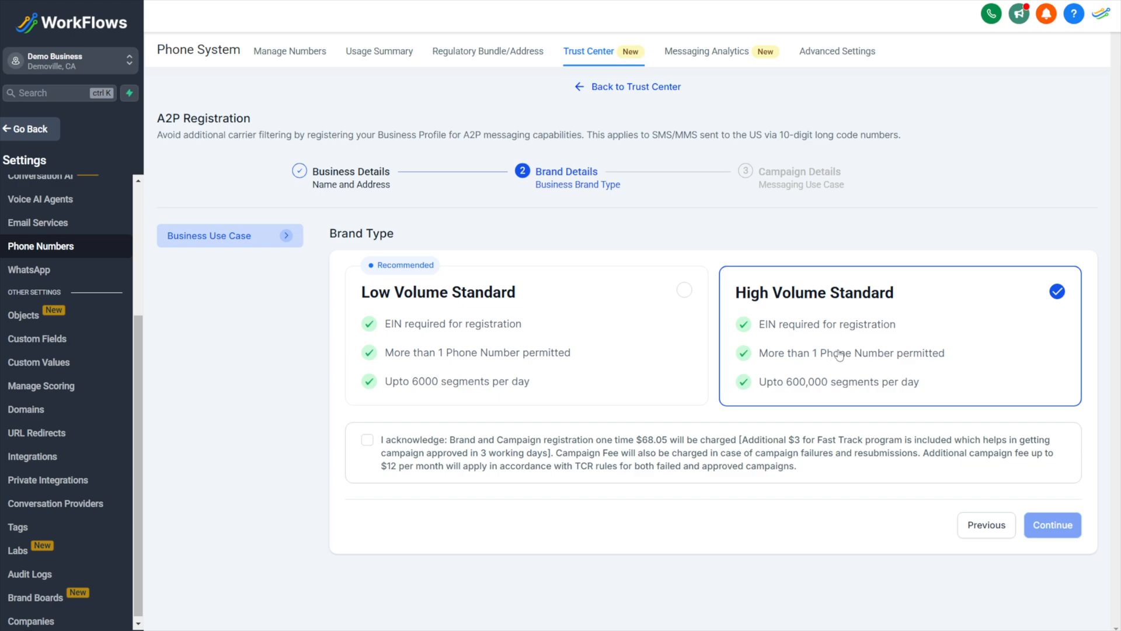
left_click(542, 330)
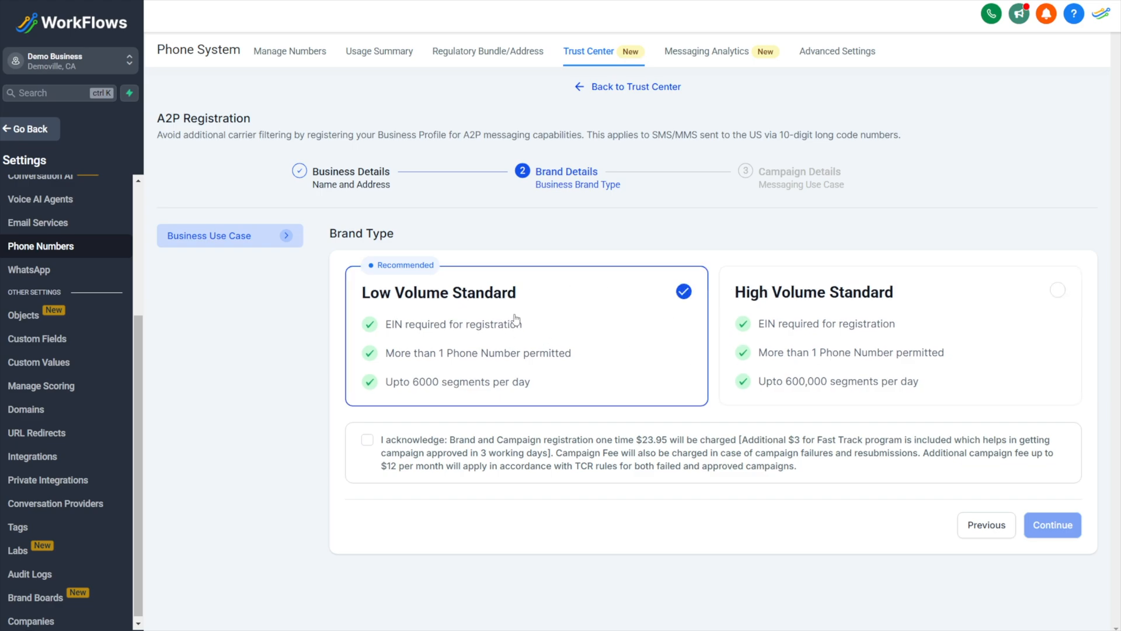
left_click_drag(456, 440, 668, 435)
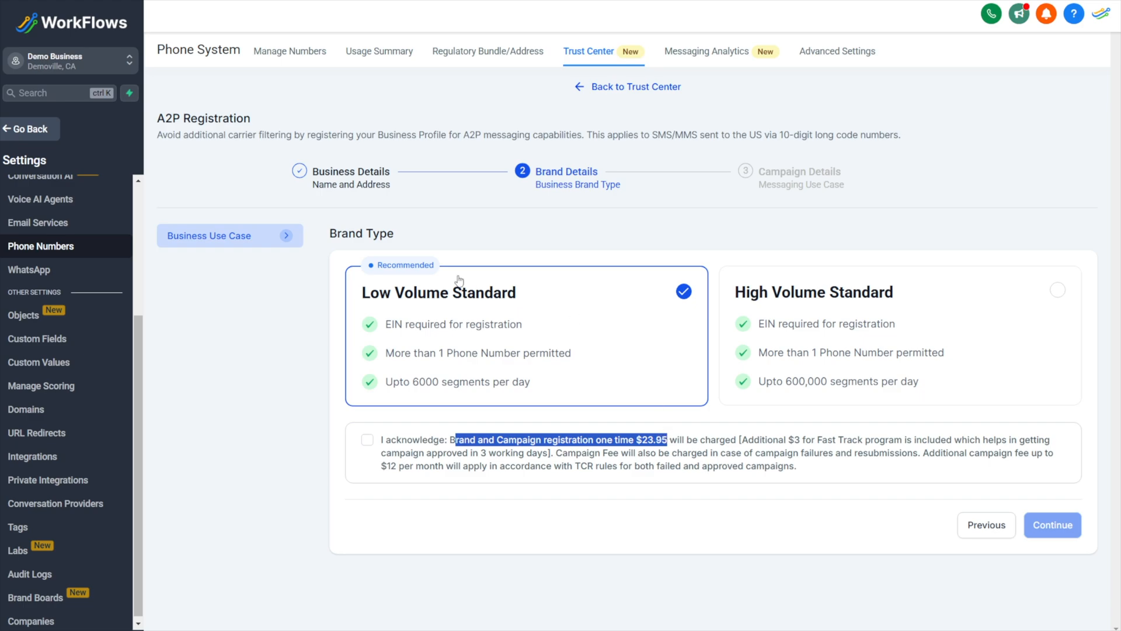
left_click(669, 438)
left_click_drag(669, 439, 641, 439)
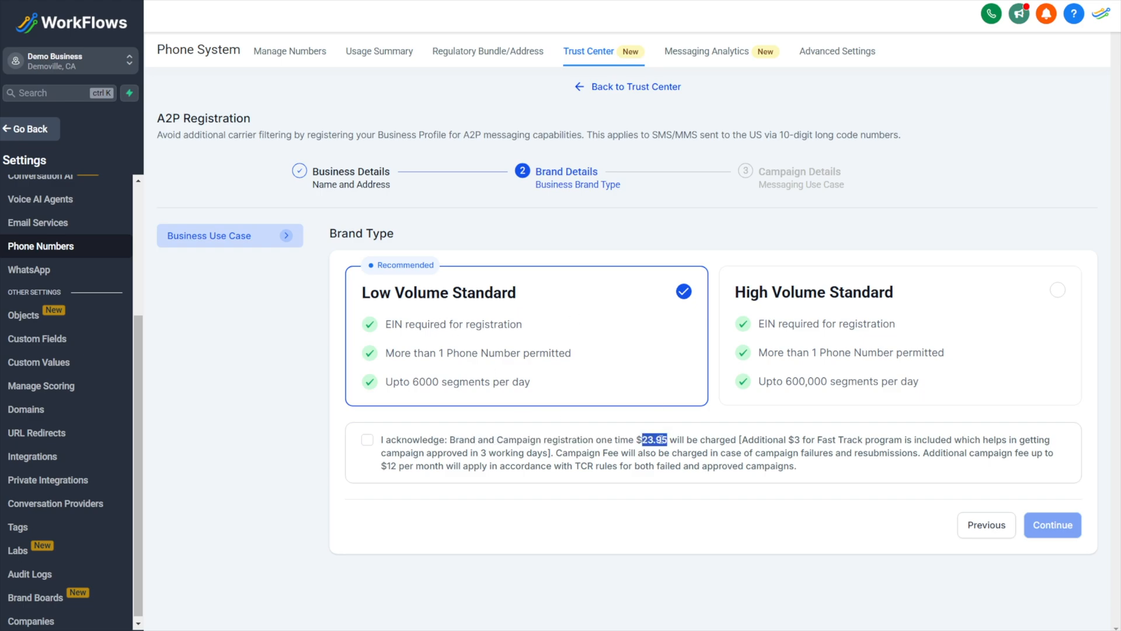
left_click(844, 345)
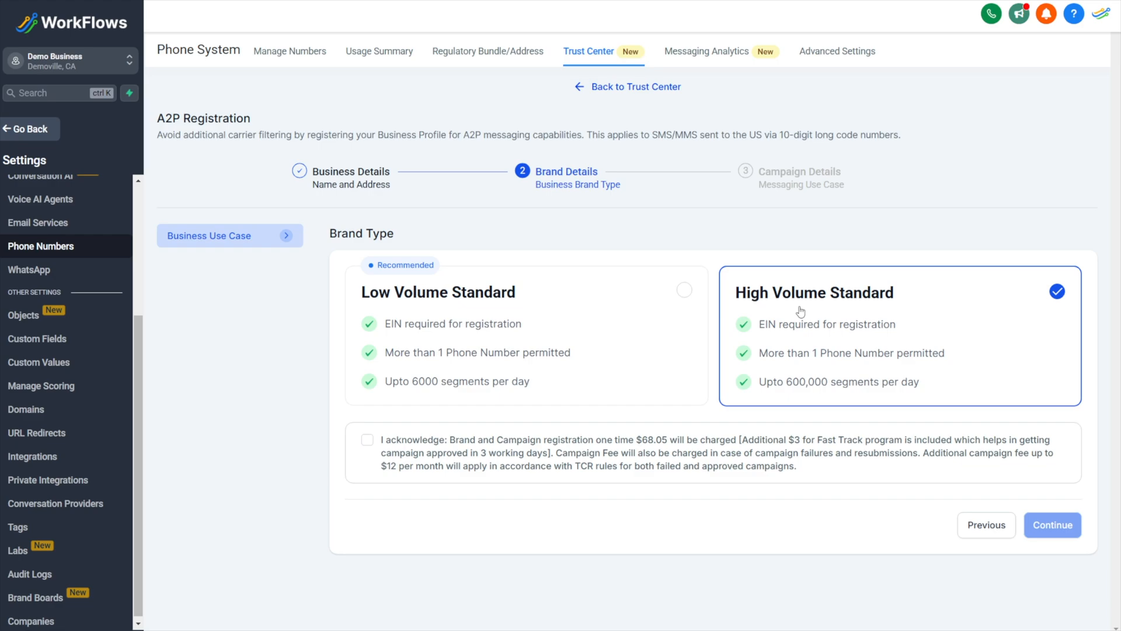
left_click_drag(640, 439, 670, 445)
left_click_drag(785, 447, 834, 448)
left_click(663, 370)
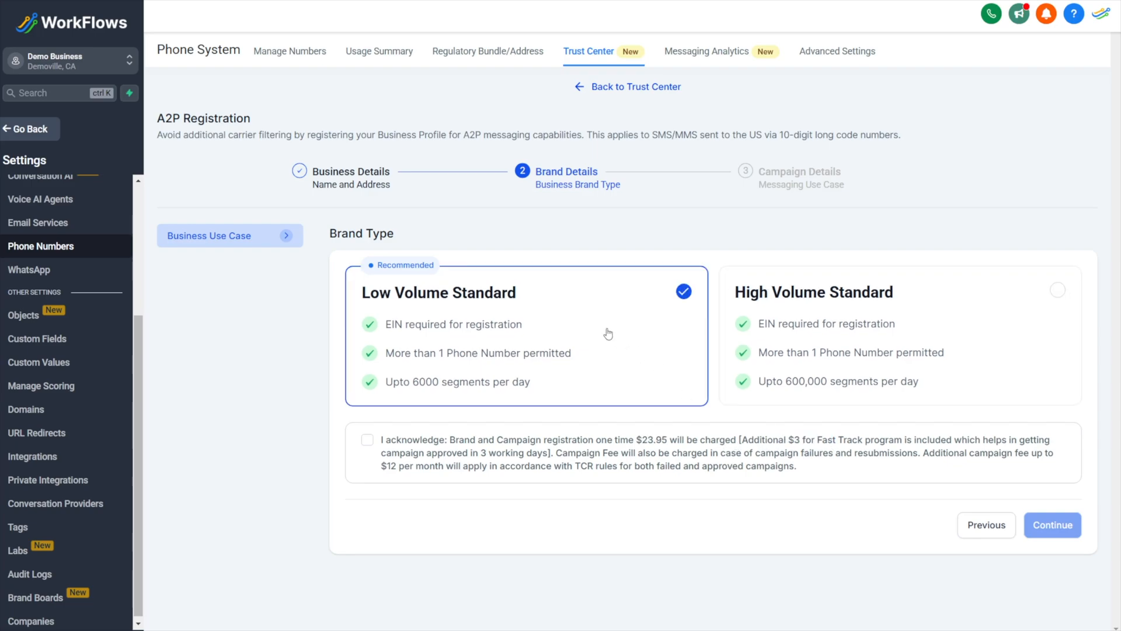
left_click(786, 361)
left_click(644, 345)
left_click(765, 351)
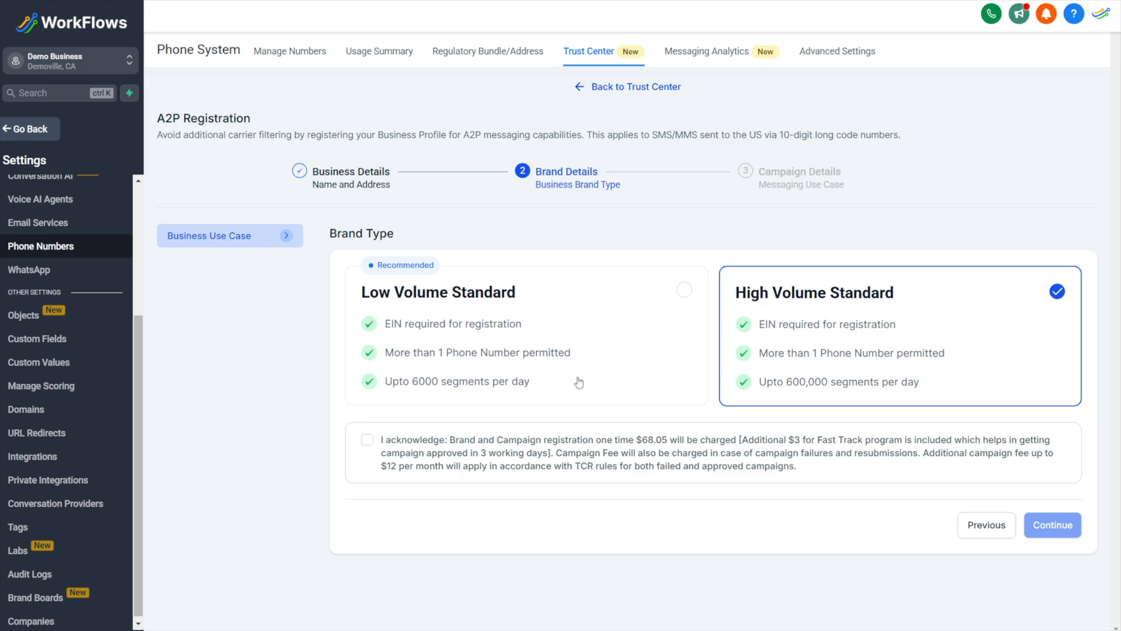
Step: Choose the Low Volume Standard brand type, acknowledge the registration and campaign fees, and continue to the Campaign Details
left_click(625, 353)
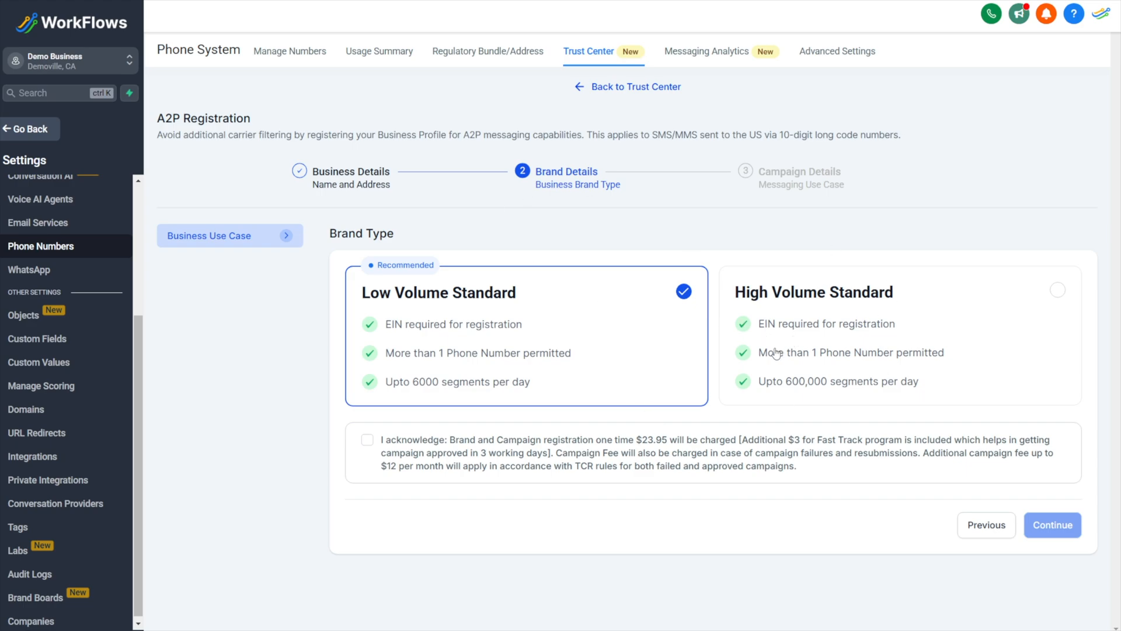
left_click(390, 453)
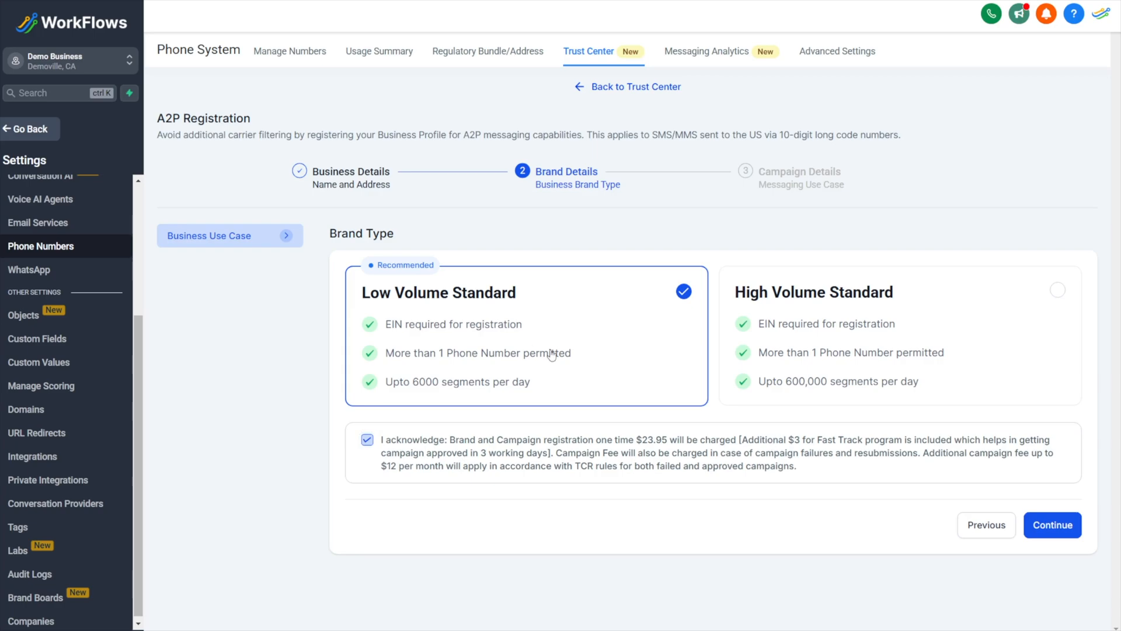
left_click(1055, 530)
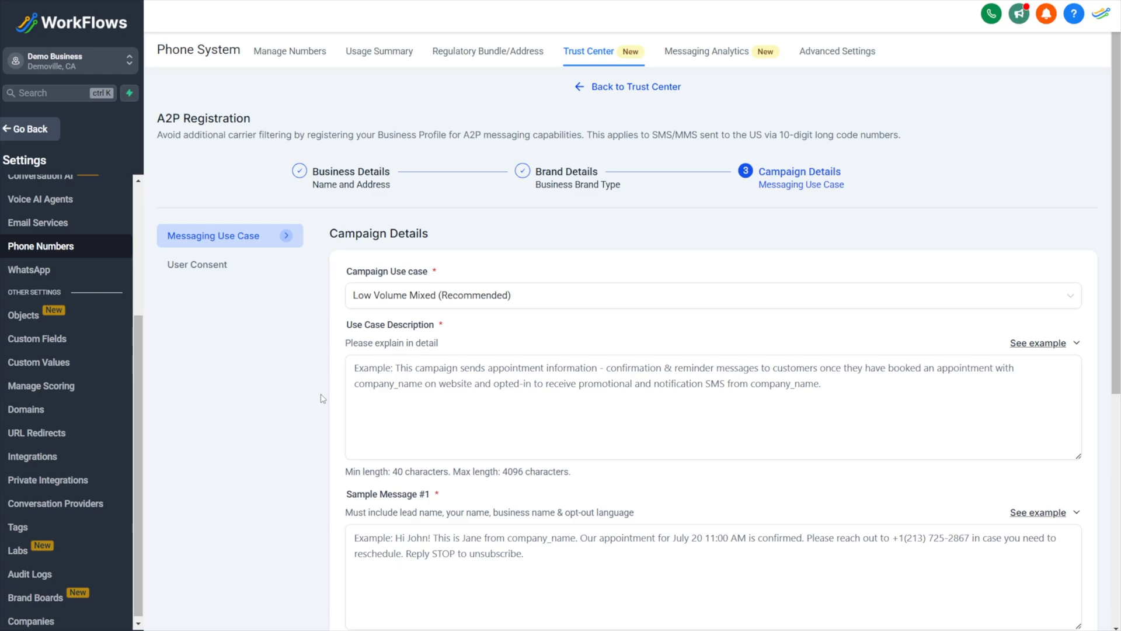
Step: Read the support portal's A2P 10DLC campaign article on forbidden use cases, data consistency, consumer consent and opt-in confirmation messages
left_click(613, 389)
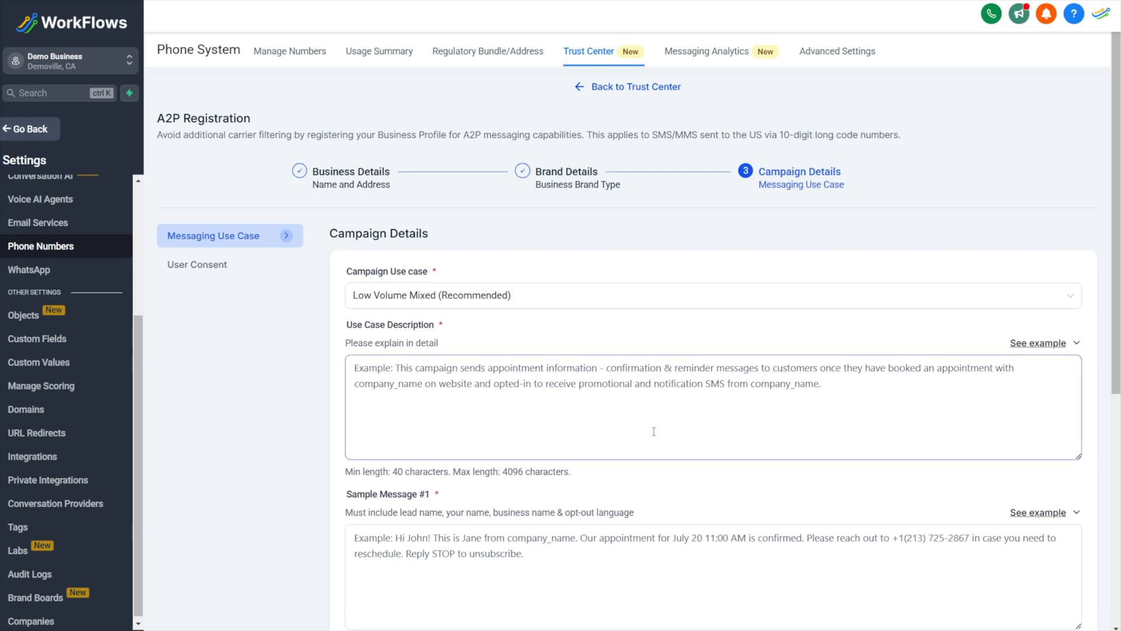
scroll(612, 390, "down", 1)
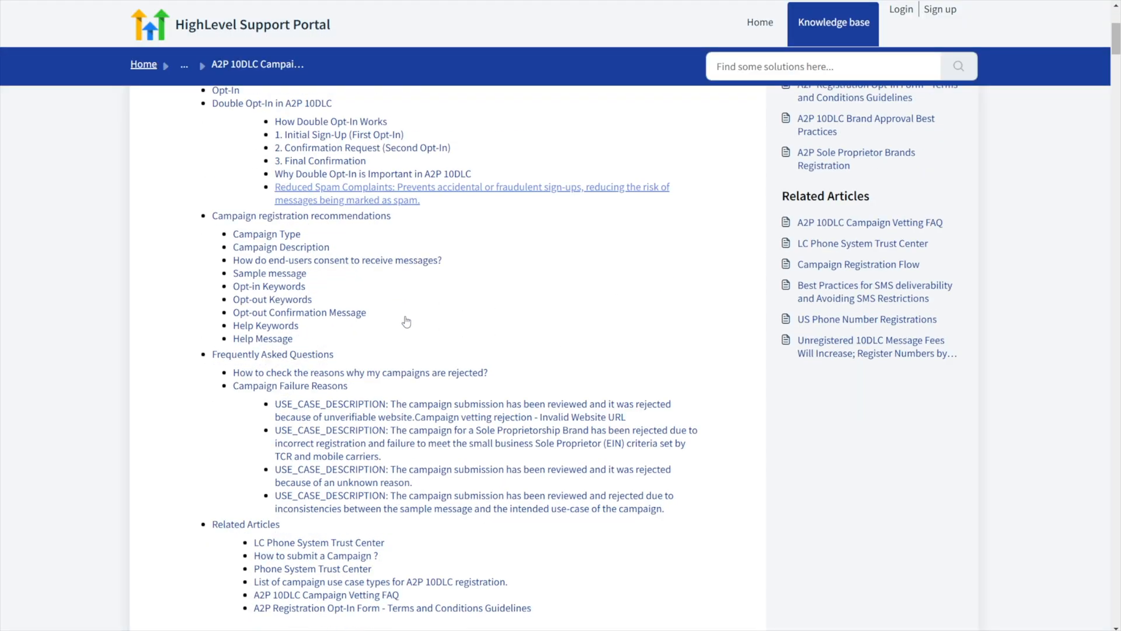
scroll(411, 313, "down", 15)
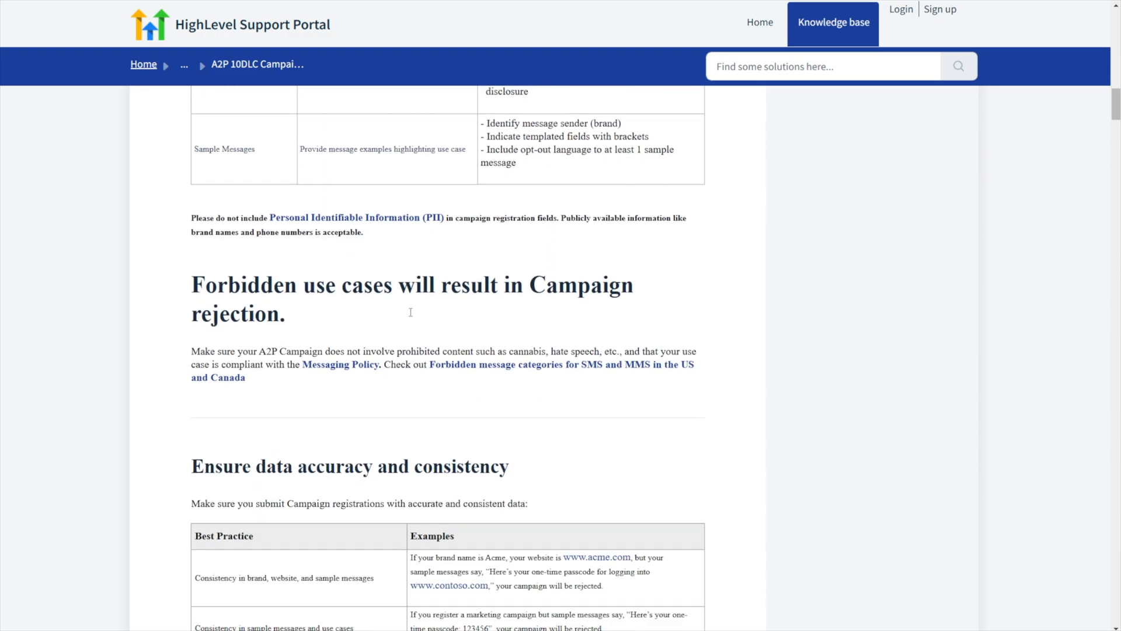
scroll(411, 313, "down", 1)
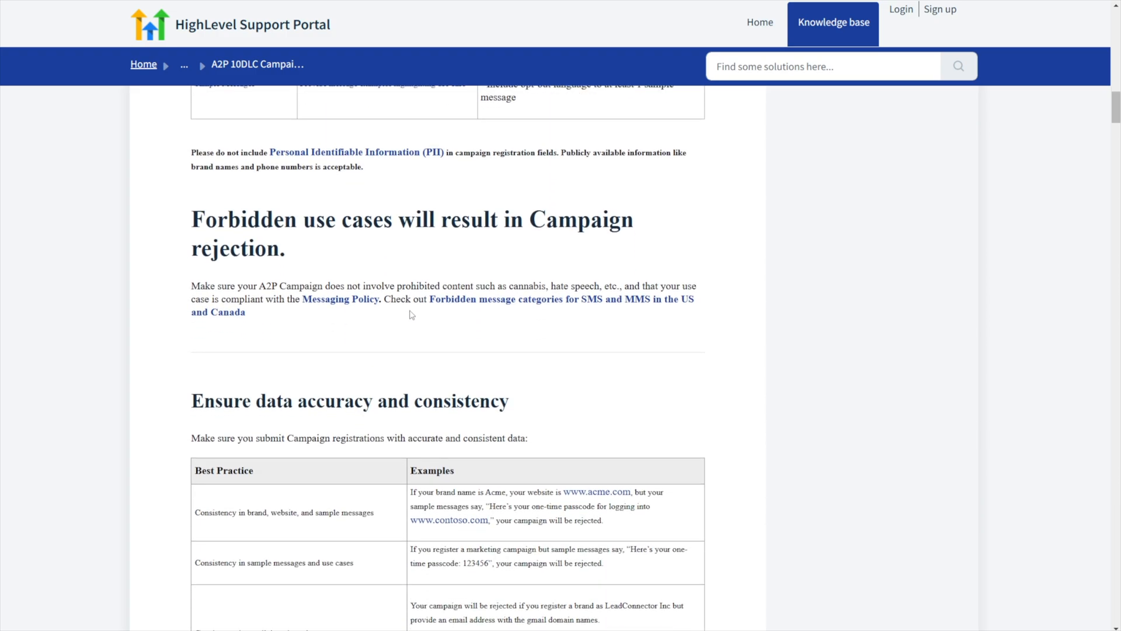
scroll(412, 315, "down", 11)
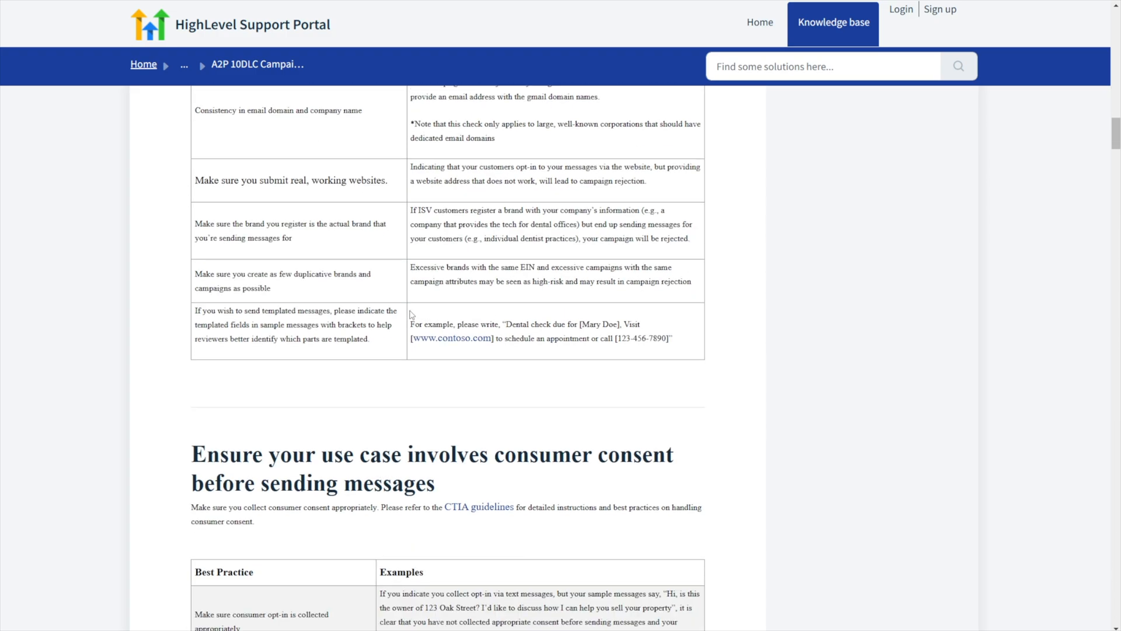
scroll(412, 315, "down", 2)
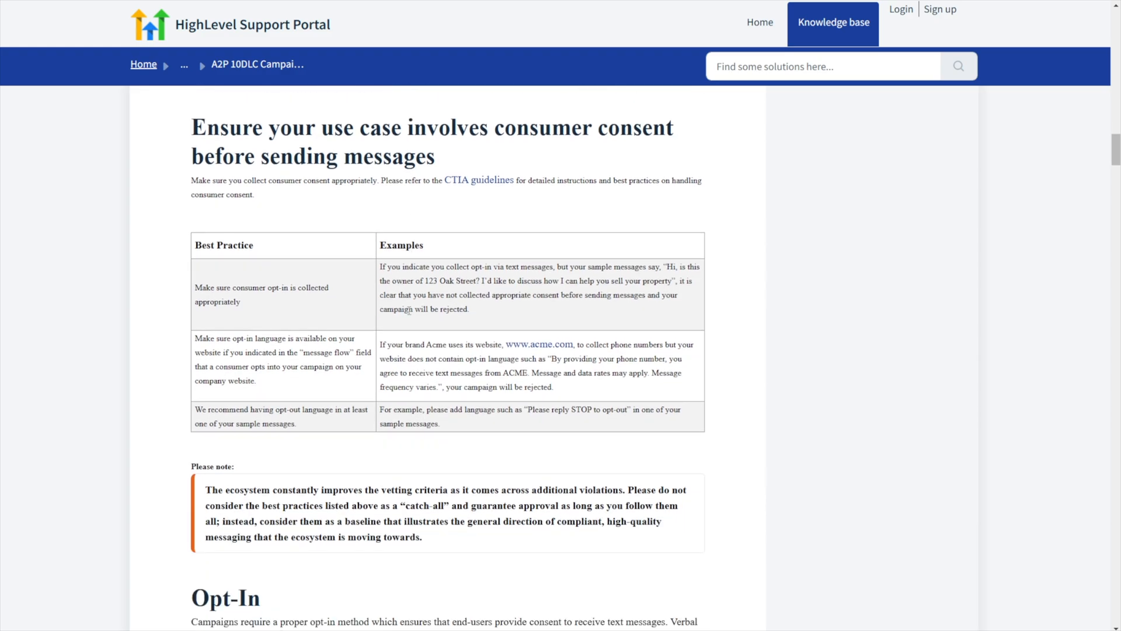
scroll(410, 311, "down", 15)
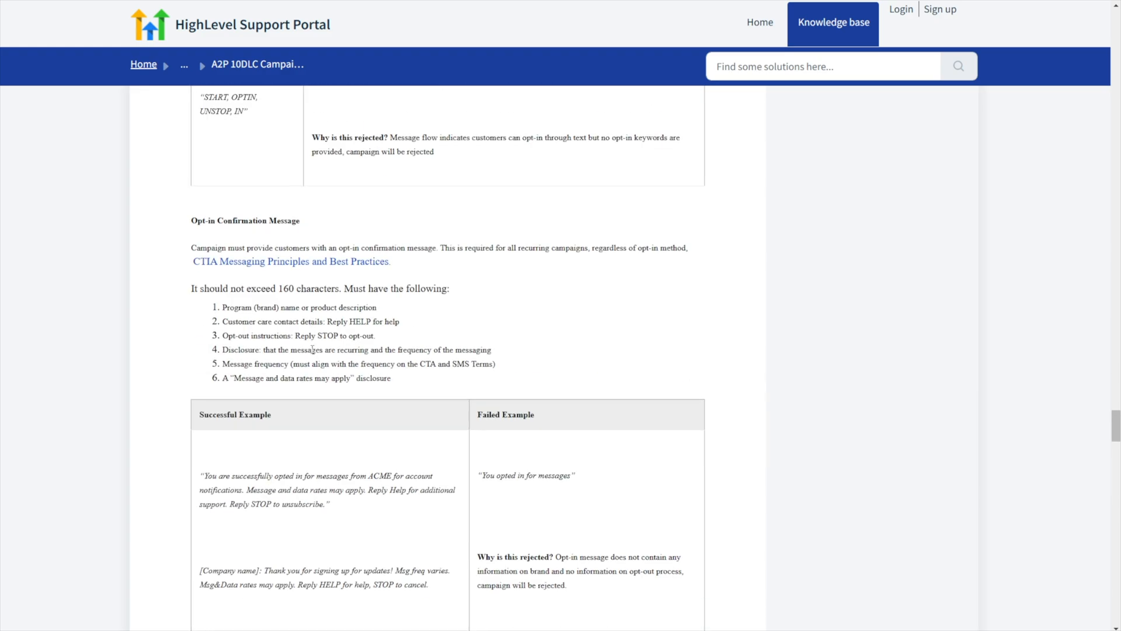
scroll(312, 349, "down", 2)
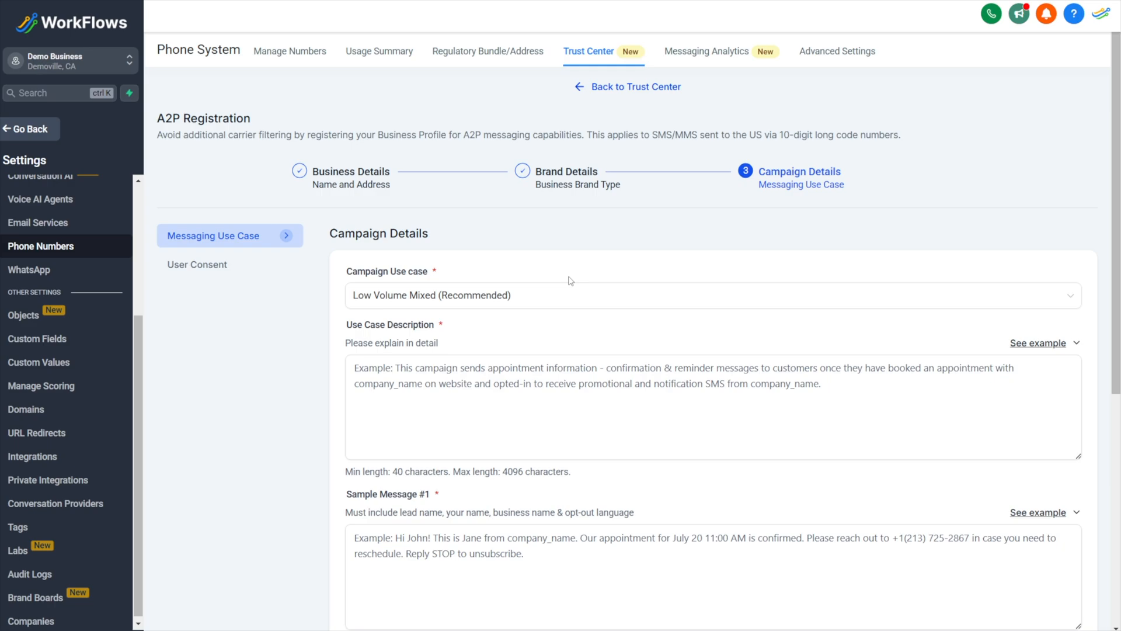
Step: Review the example use case descriptions and the available campaign use cases, and choose Low Volume Mixed (Recommended)
left_click(374, 373)
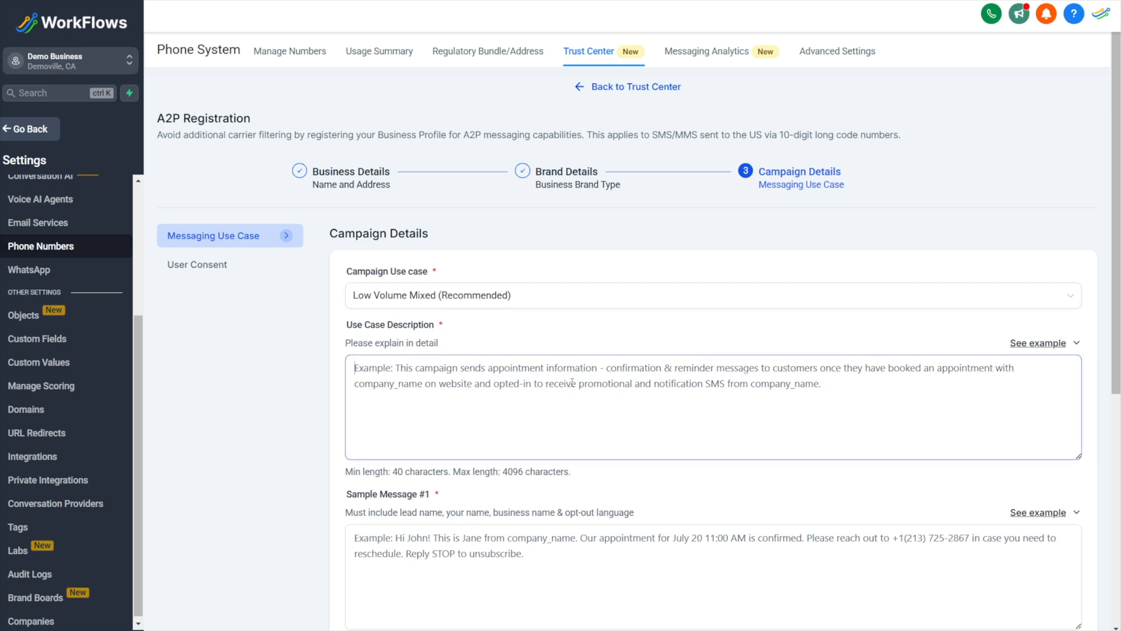
left_click(1062, 346)
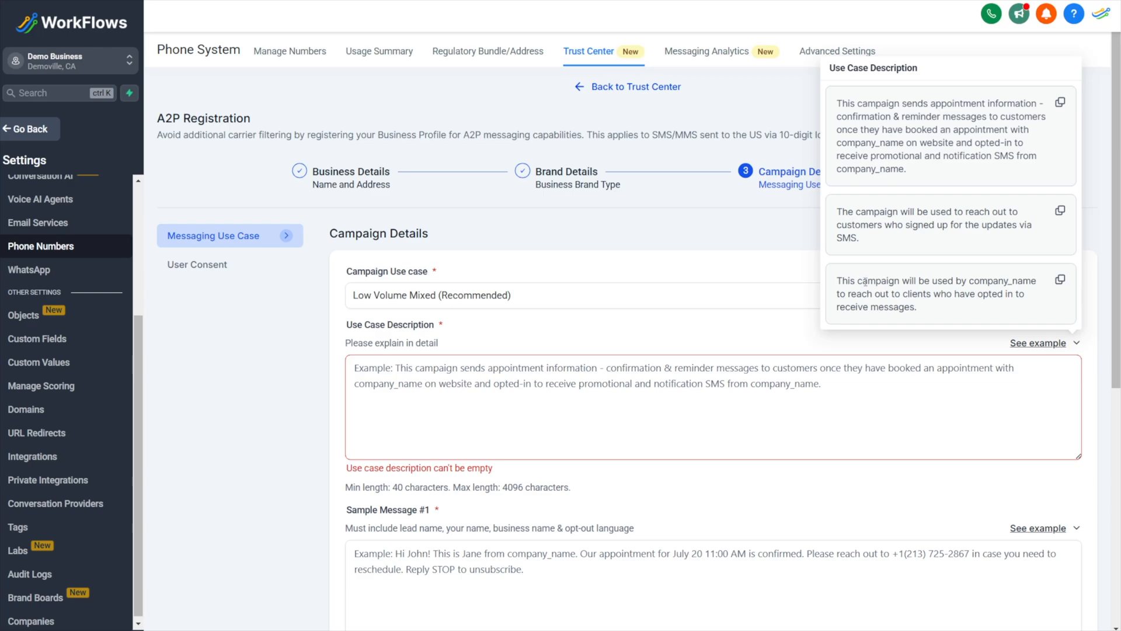
left_click(423, 298)
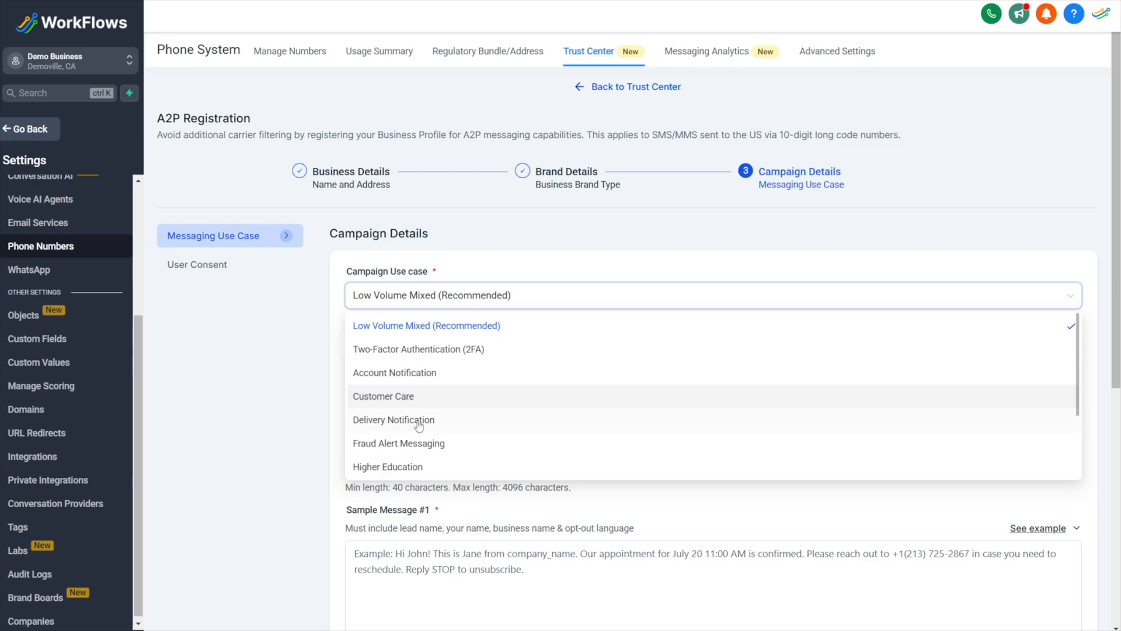
scroll(421, 432, "down", 1)
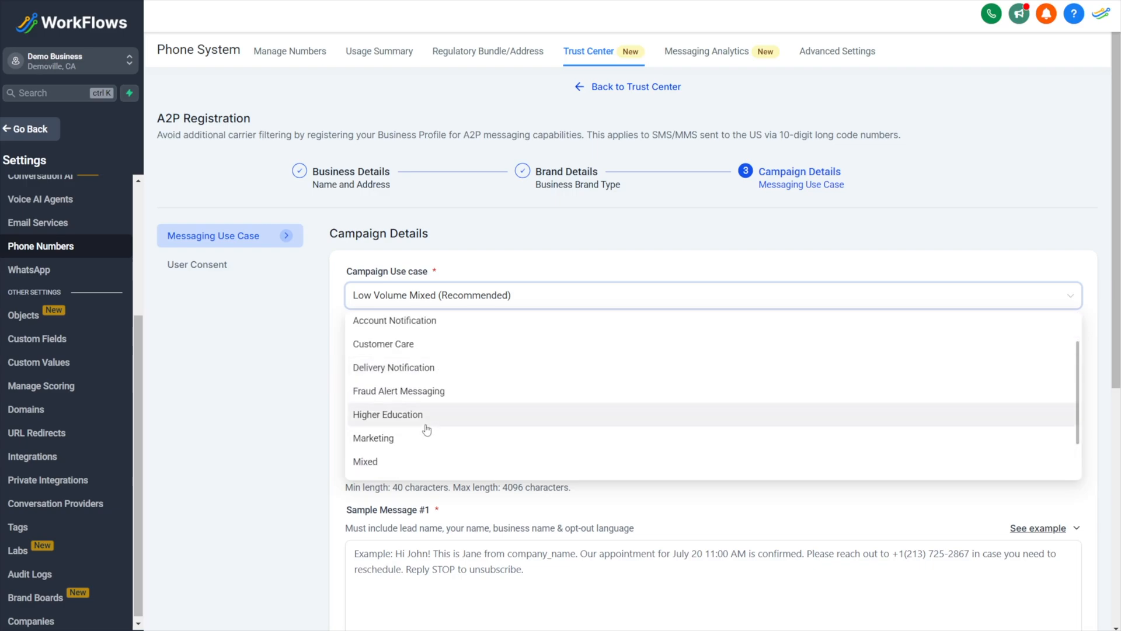
scroll(430, 437, "down", 1)
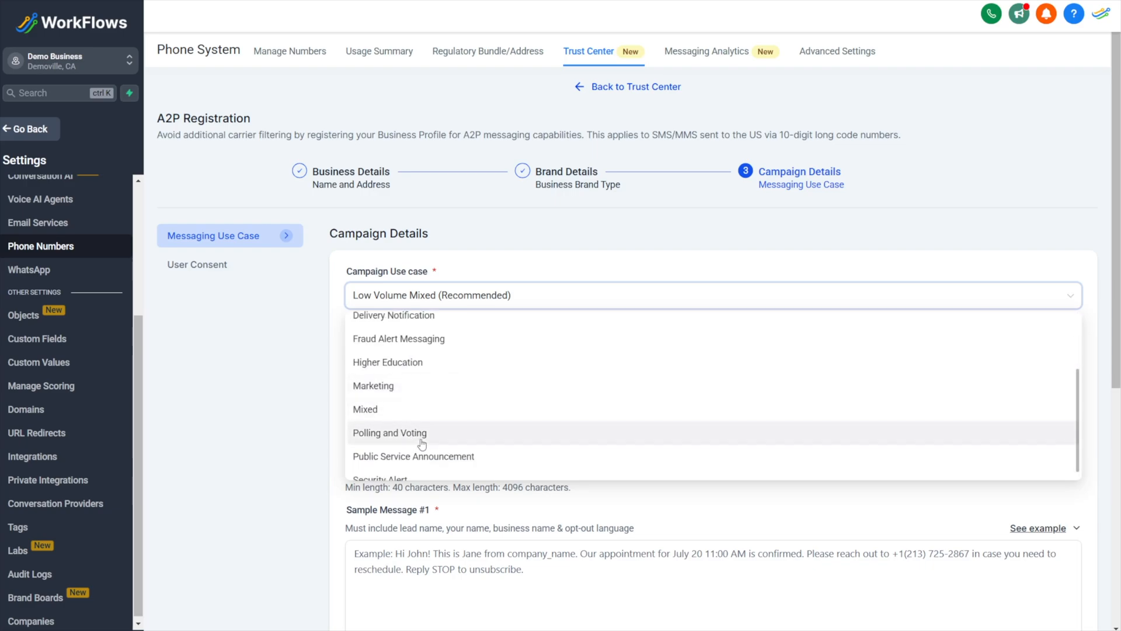
scroll(438, 427, "down", 1)
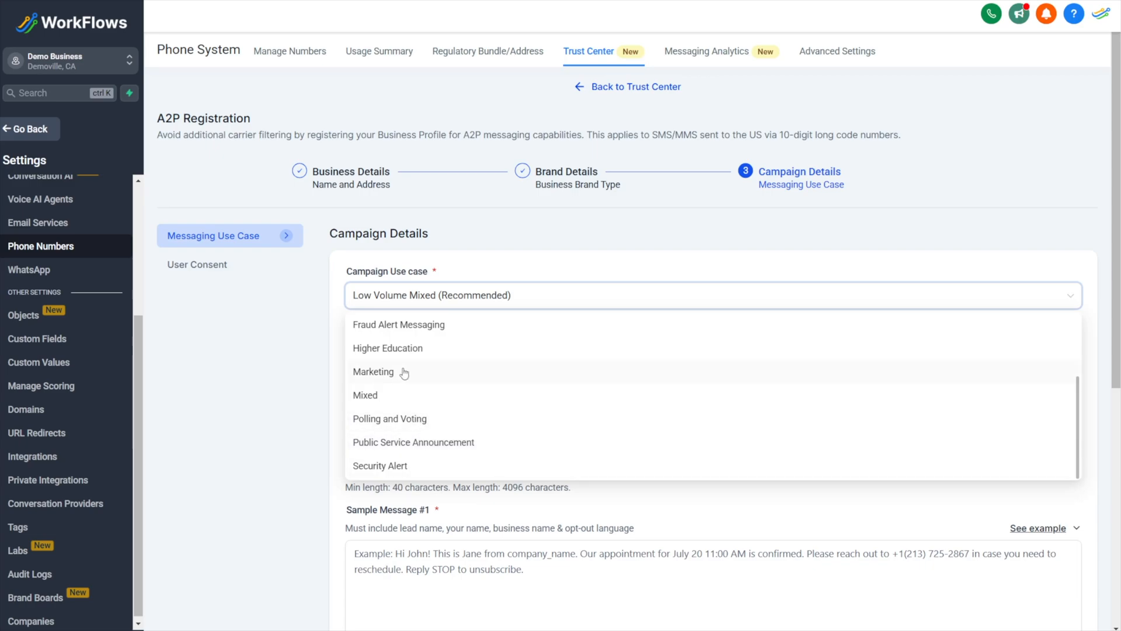
scroll(415, 383, "up", 2)
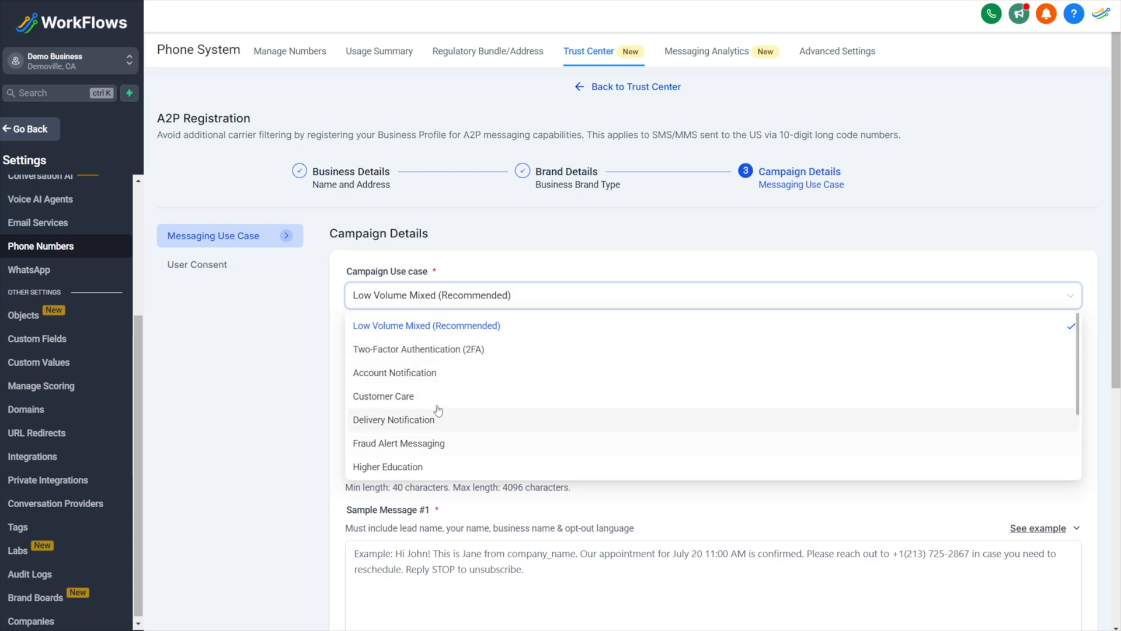
left_click(368, 326)
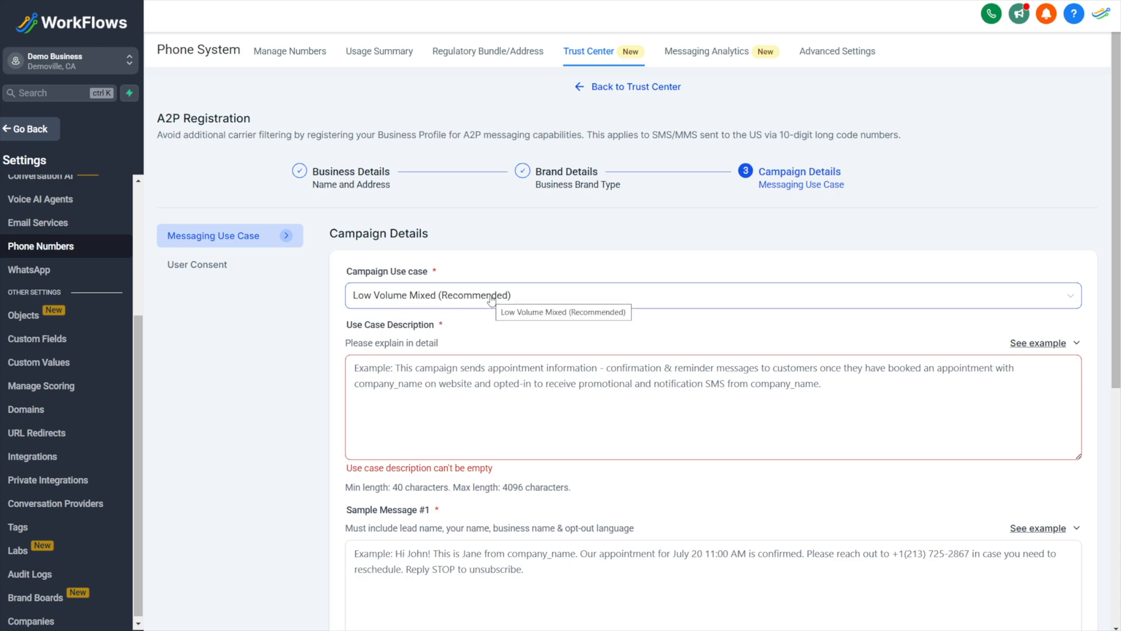
Step: Fill the Use Case Description with the first provided example, covering appointment confirmation and reminder messages to customers
left_click(595, 374)
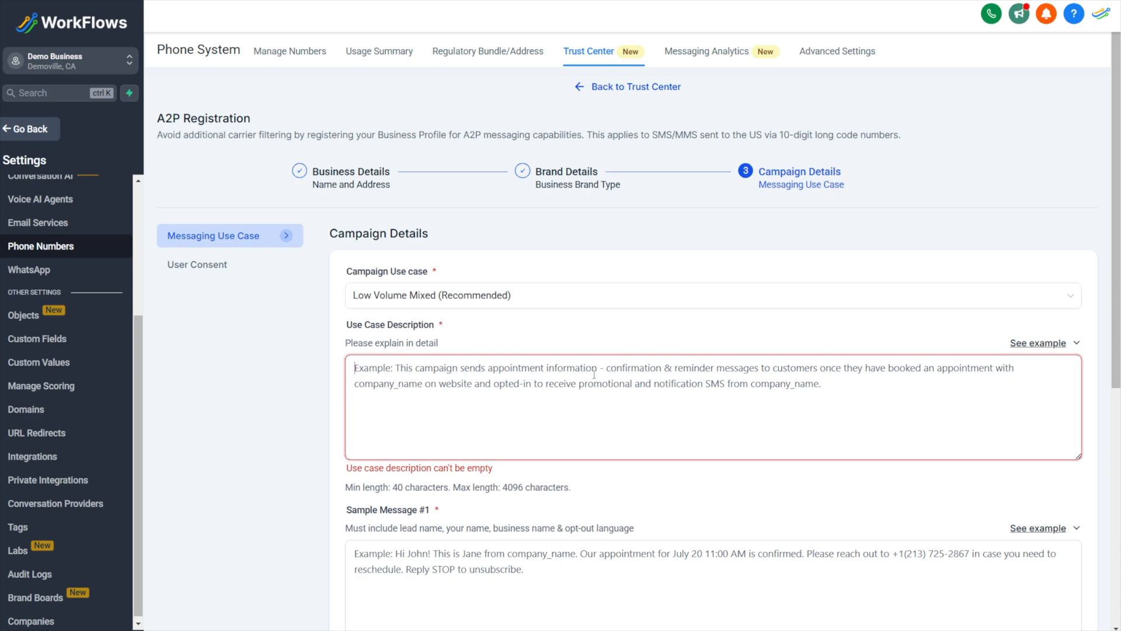
left_click(1060, 345)
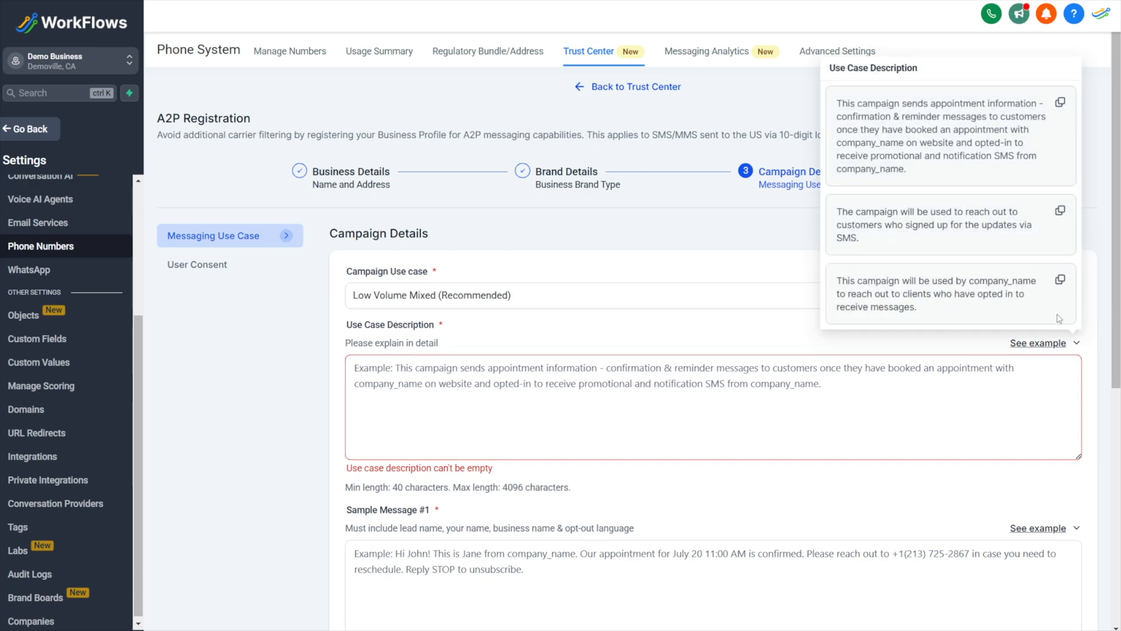
left_click(1060, 104)
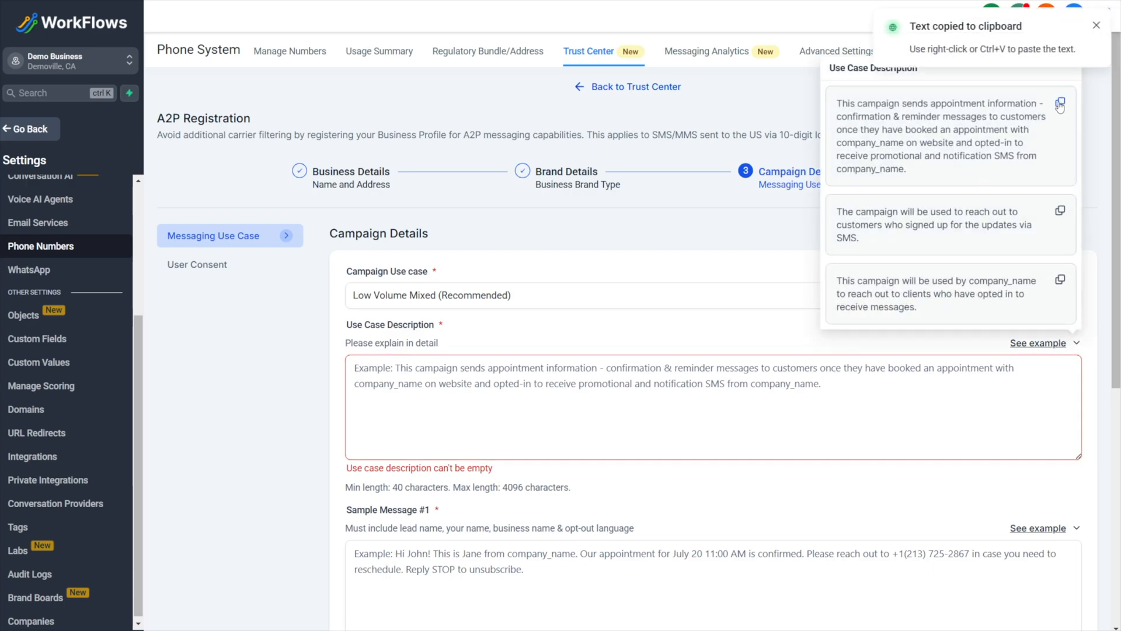
left_click(501, 400)
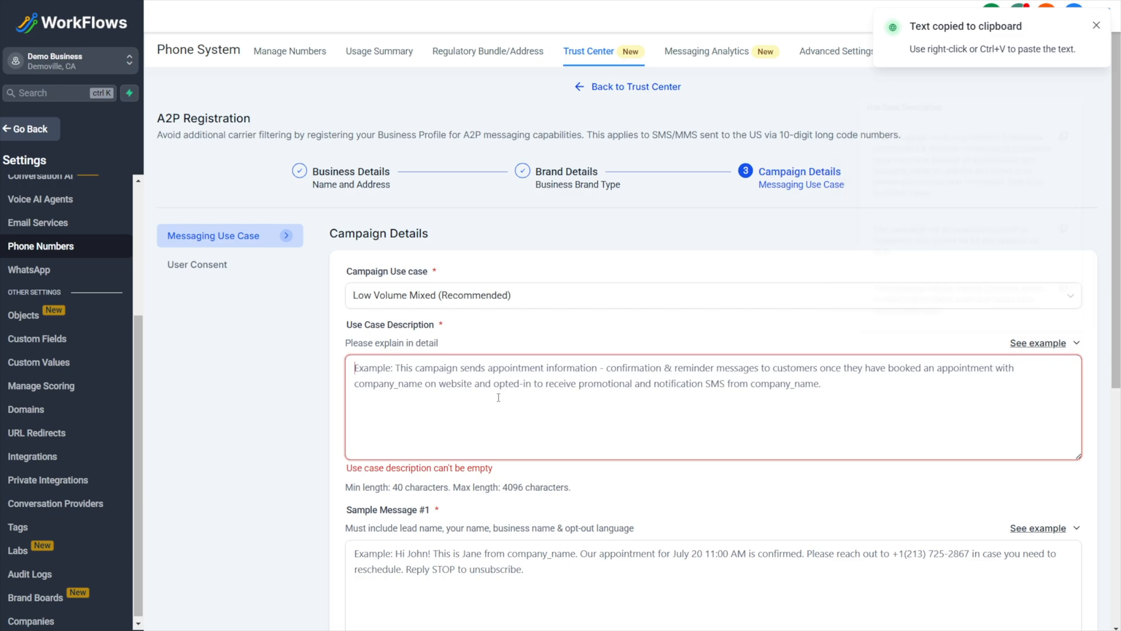
key("ctrl+v")
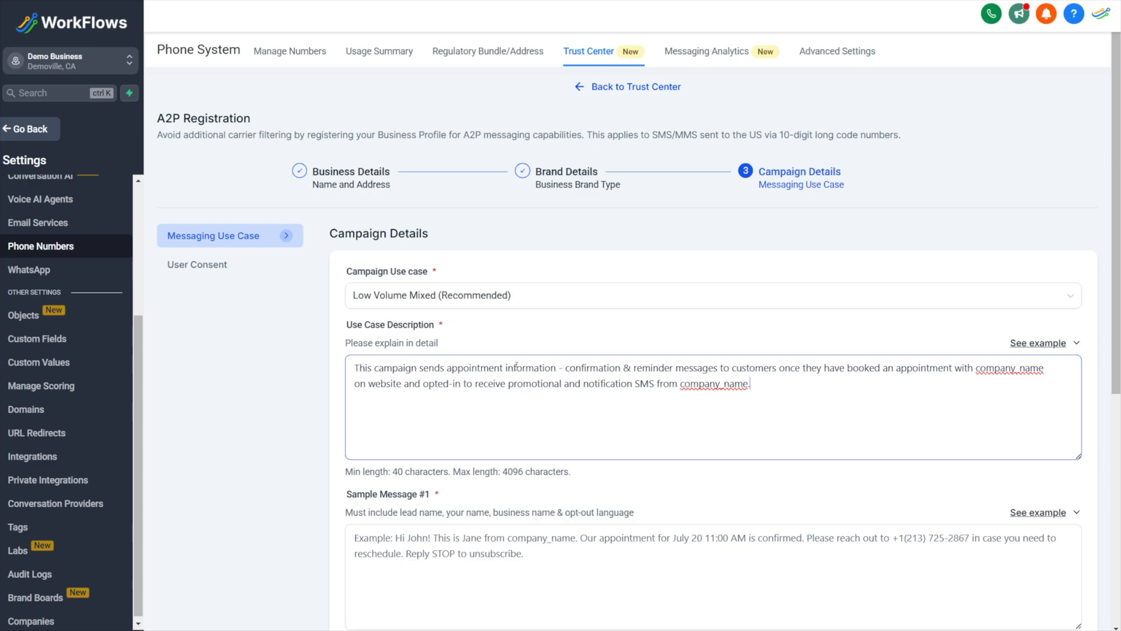
Step: Replace the first company_name placeholder in the use case description with DEMO BUSINESS, LLC
left_click_drag(556, 370, 447, 371)
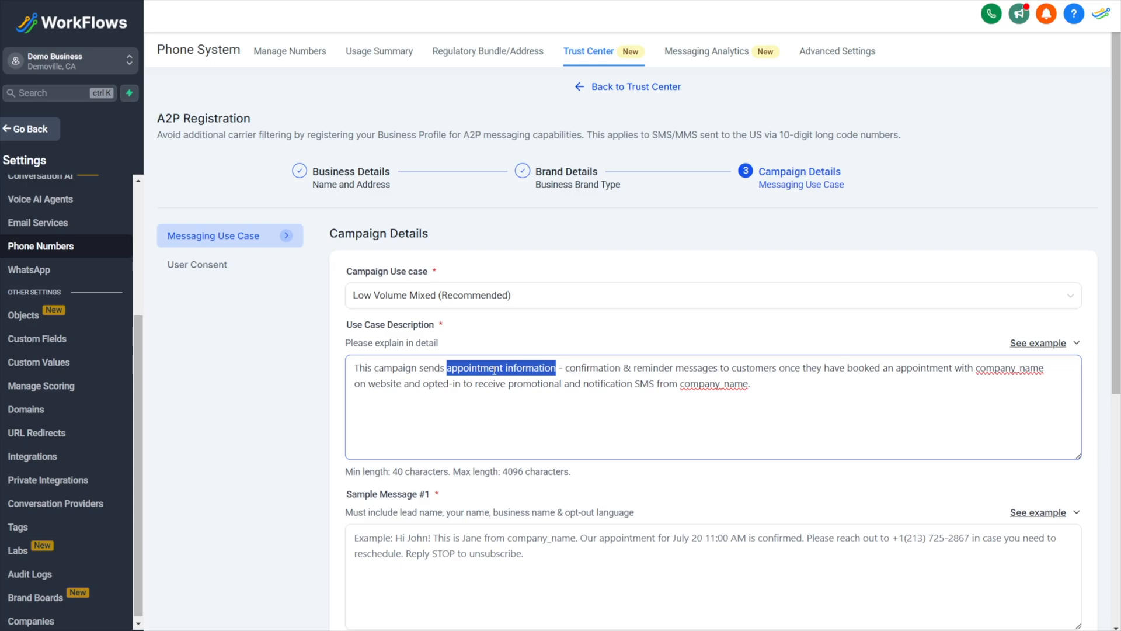
left_click_drag(565, 369, 1044, 368)
left_click(608, 380)
left_click(980, 366)
left_click(977, 369)
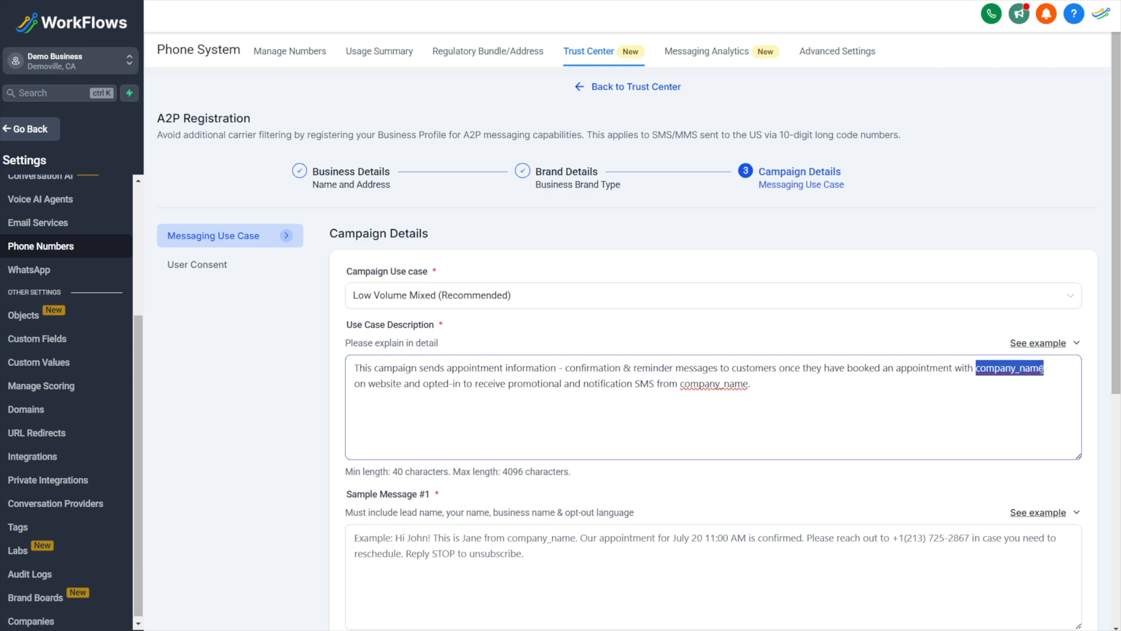
type("DEMO BUSINESS")
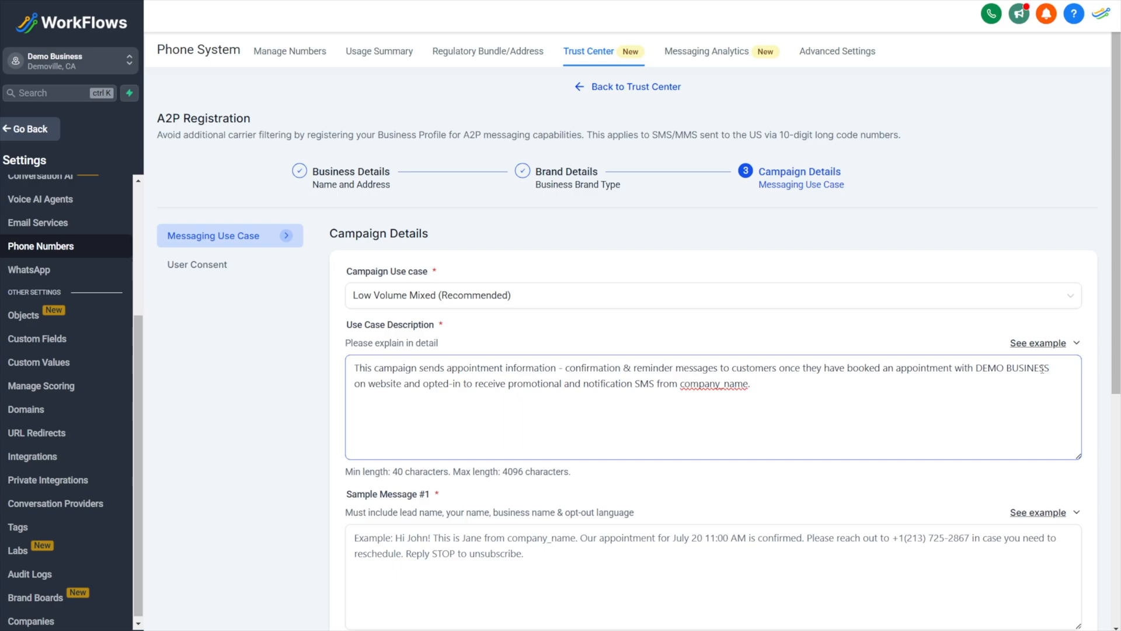
type(", LLC")
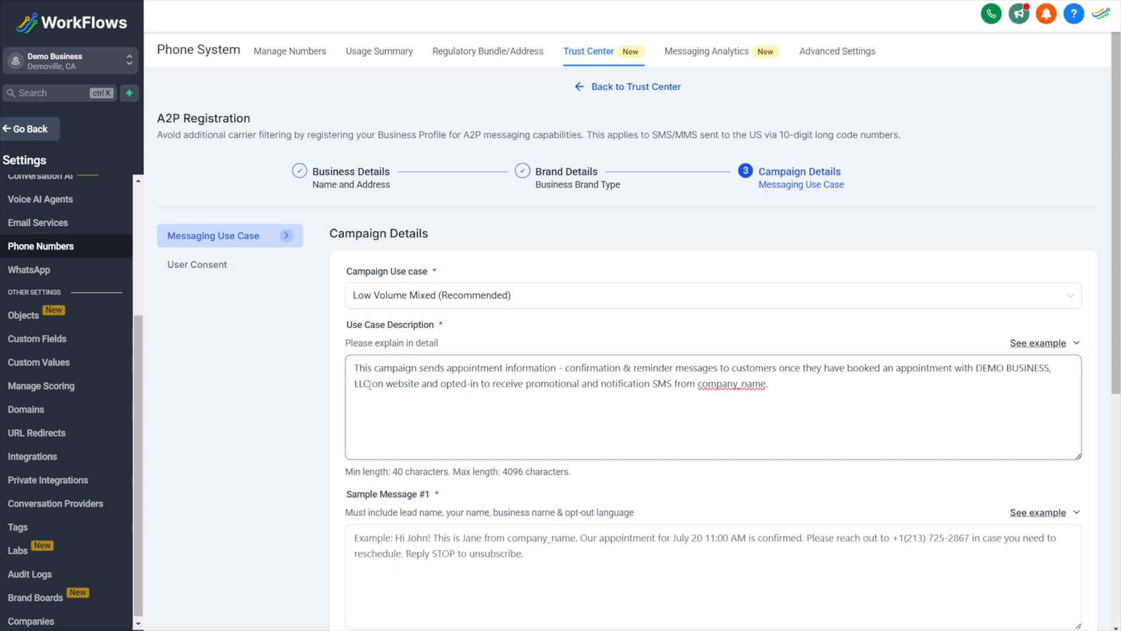
Step: Replace the remaining company_name placeholder at the end of the use case description with DEMO BUSINESS, LLC
left_click_drag(370, 384, 977, 368)
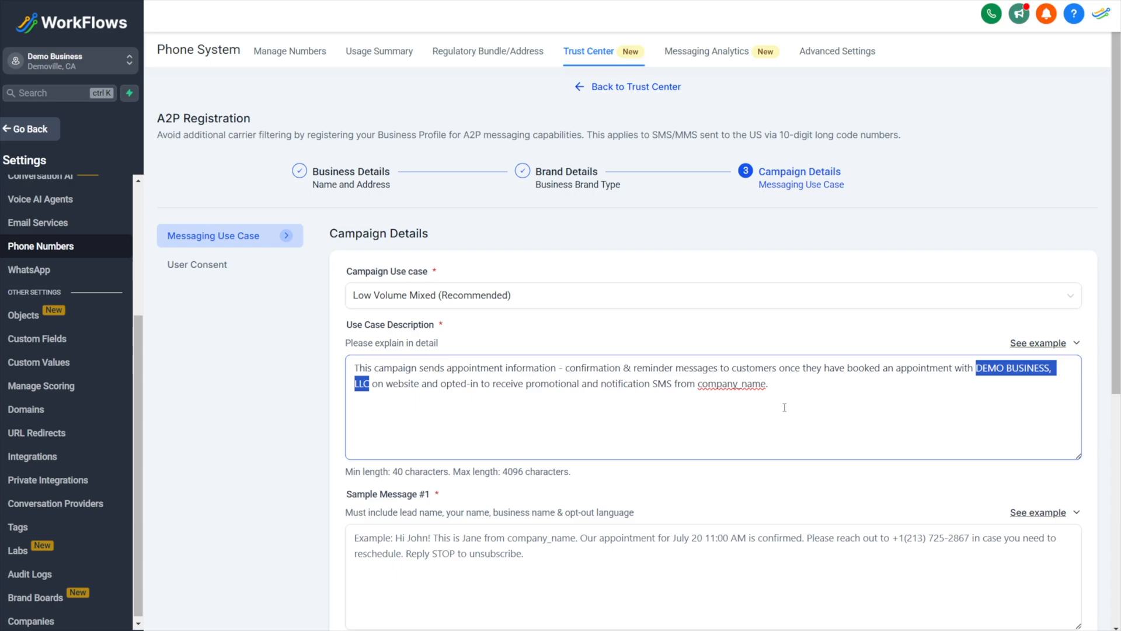
left_click(618, 396)
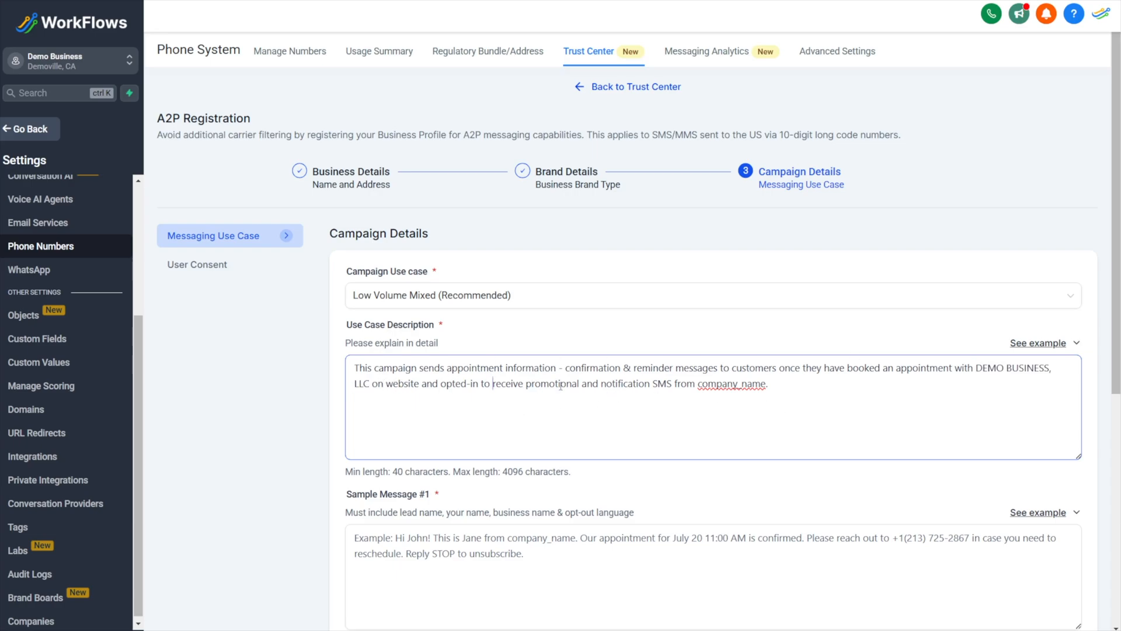
left_click_drag(699, 385, 765, 389)
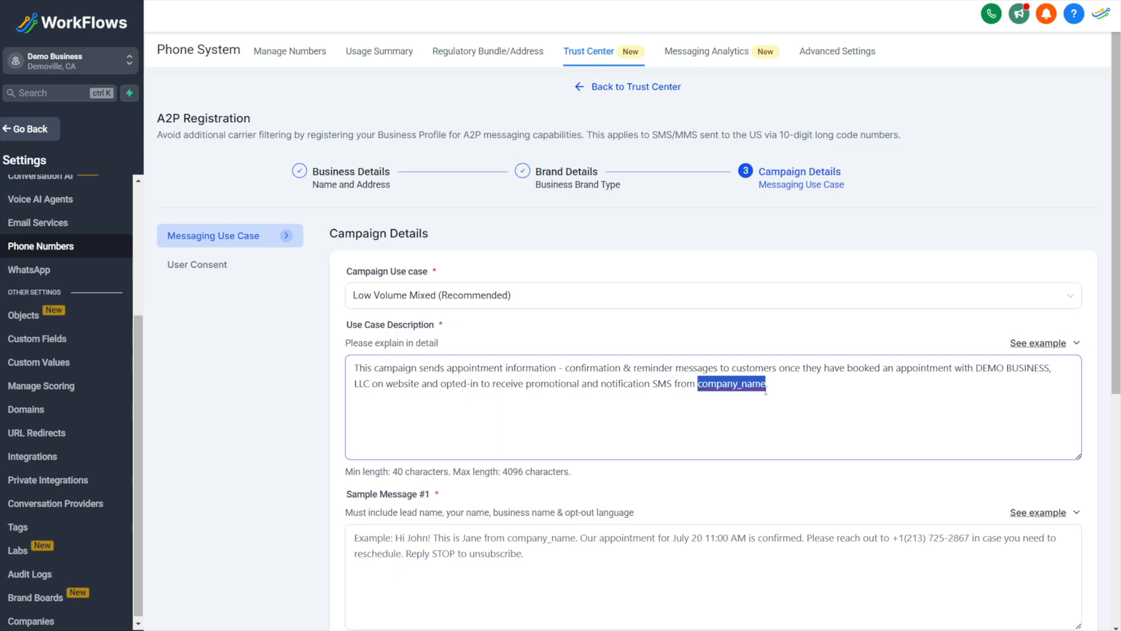
type("DEMO BUSINESS, LL")
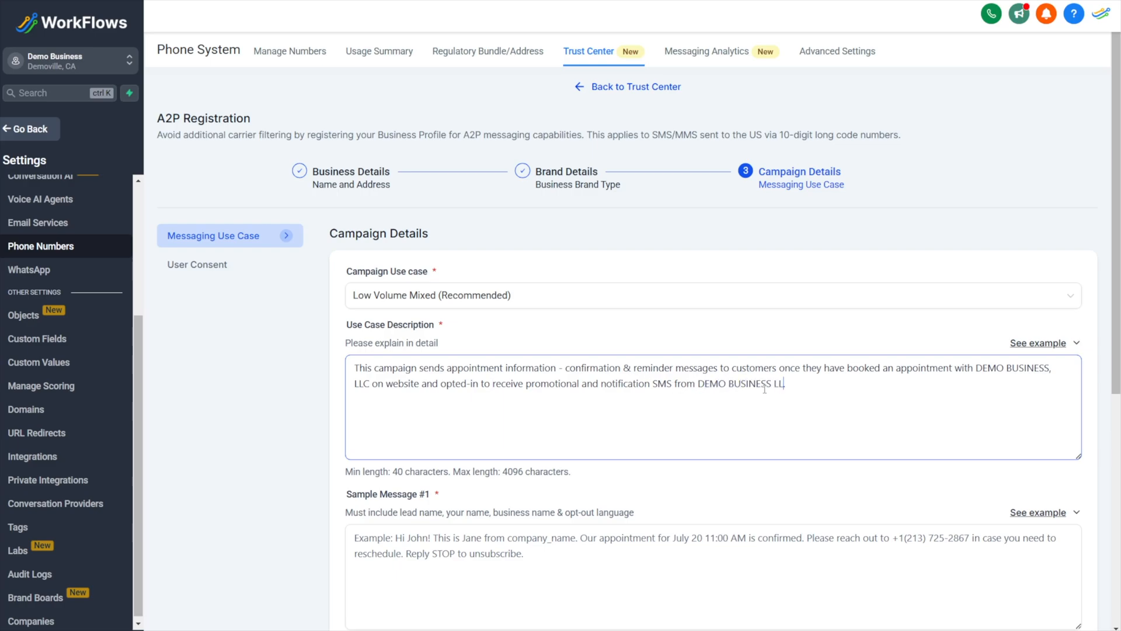
type("C.")
Step: Check the example use case descriptions again and review the full text of the completed description
left_click(1056, 345)
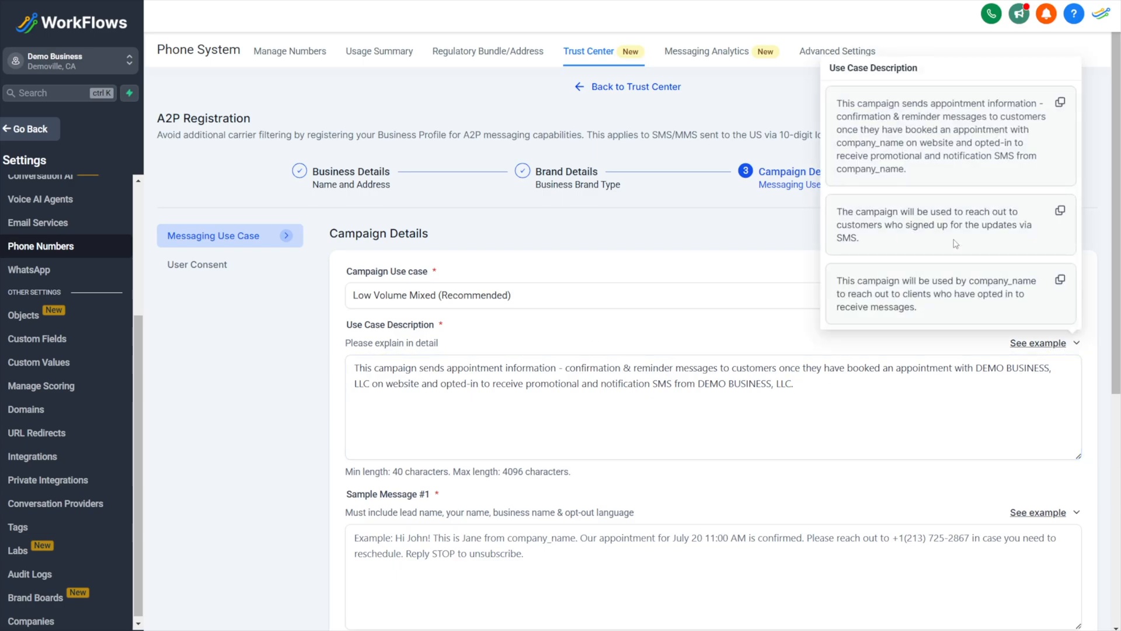
scroll(434, 379, "down", 2)
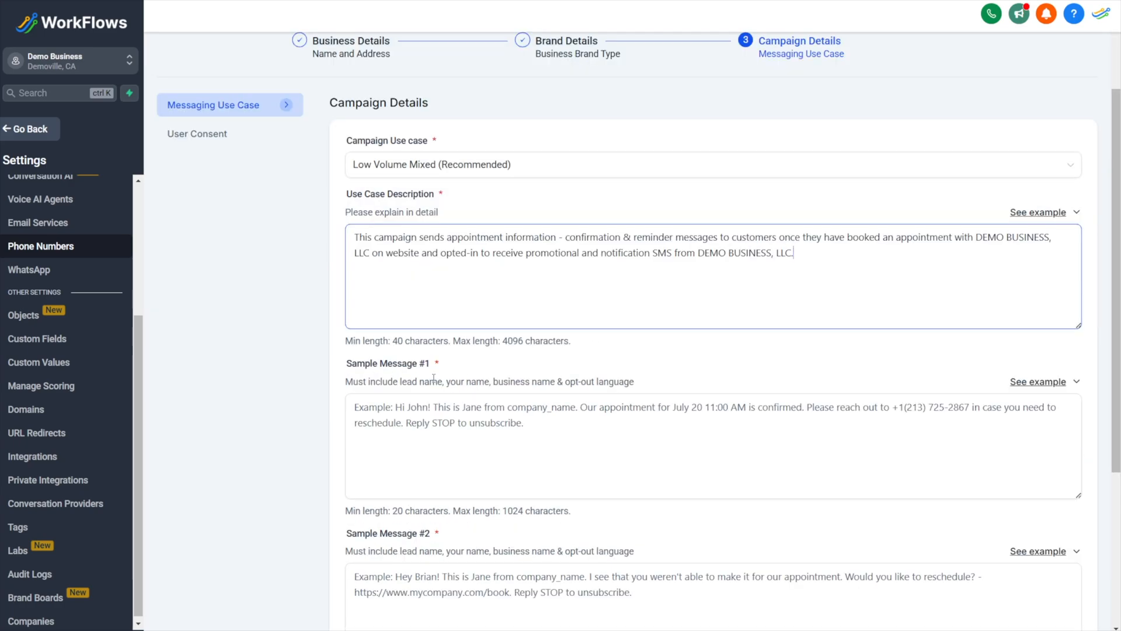
left_click_drag(359, 236, 823, 254)
left_click(822, 254)
left_click_drag(822, 253, 346, 232)
Step: Fill Sample Message #1 with the second provided example, the follow-up about yesterday's meeting
left_click(433, 423)
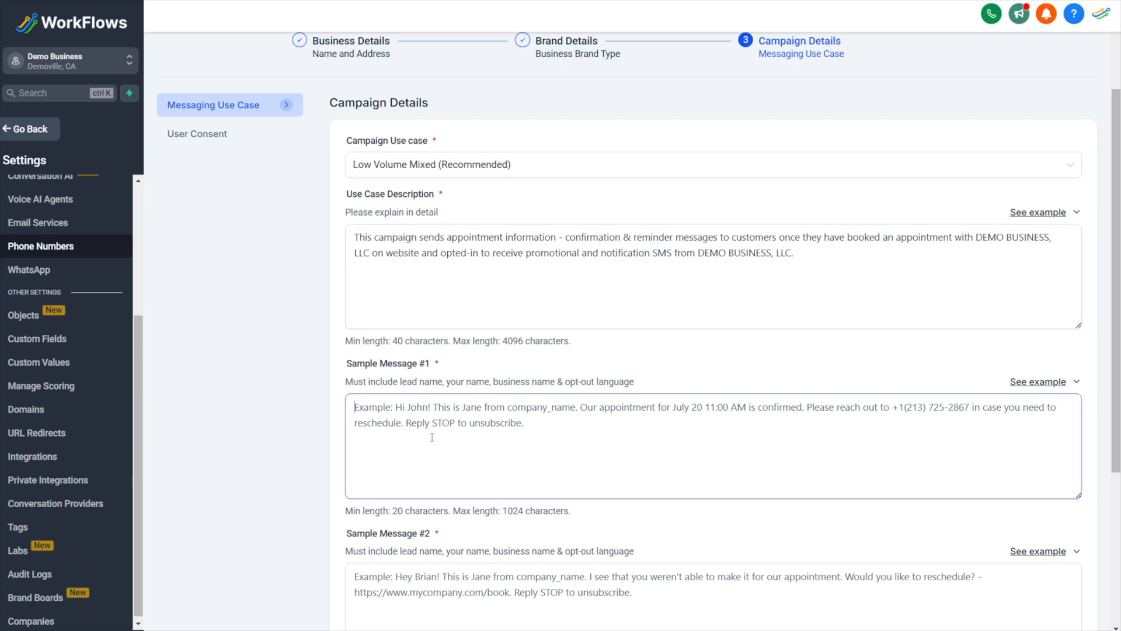
scroll(432, 420, "down", 4)
scroll(429, 416, "up", 2)
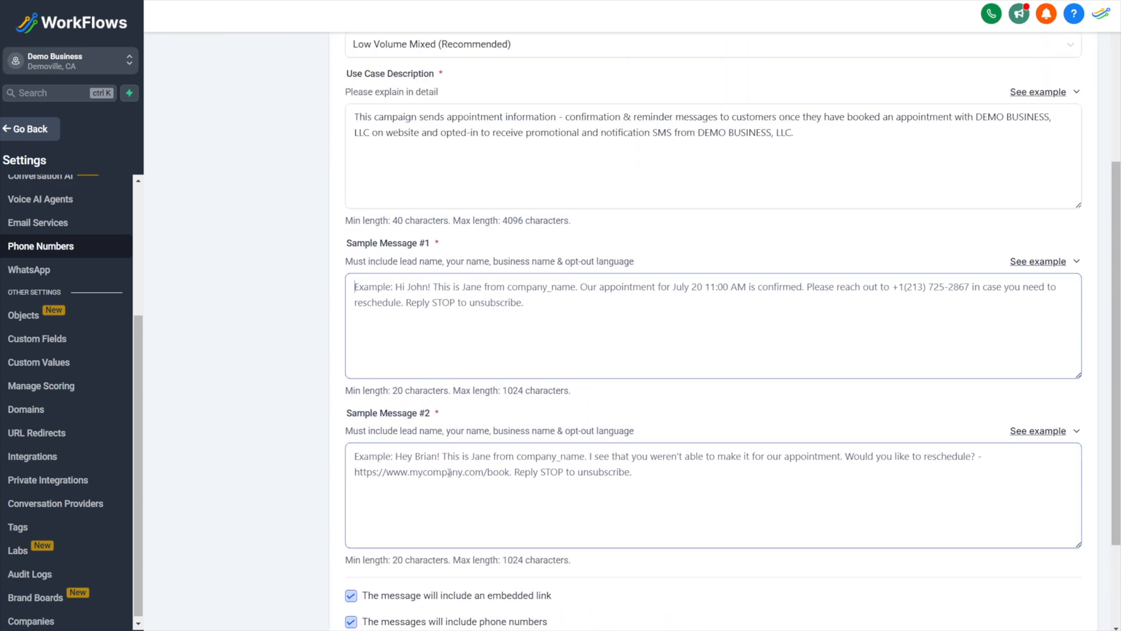
left_click(1061, 263)
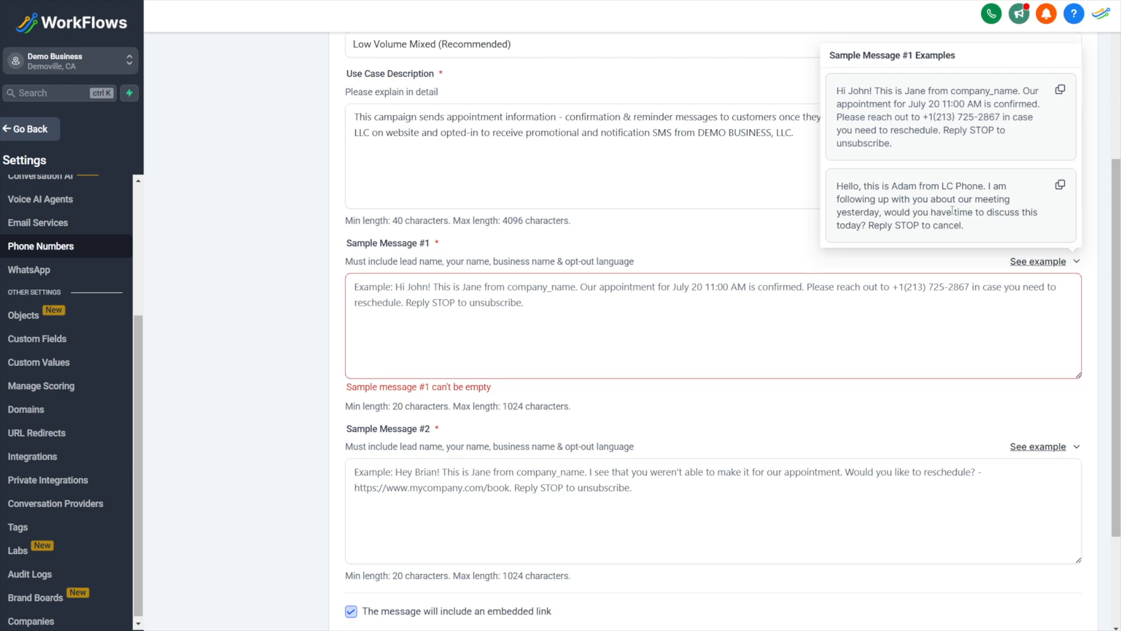
left_click(1060, 186)
left_click(473, 344)
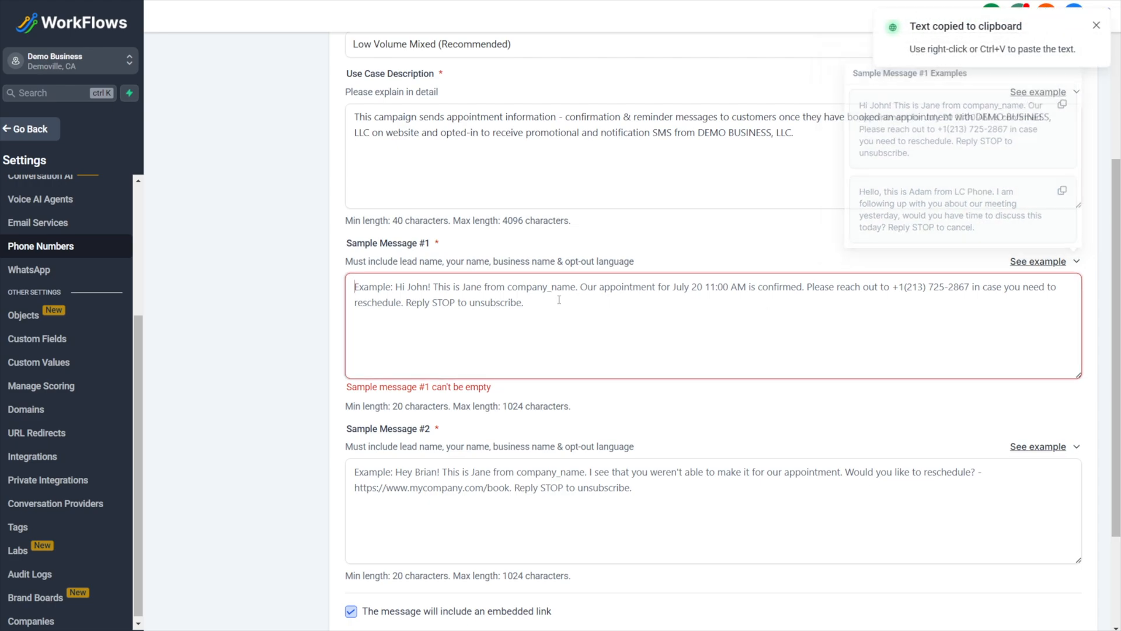
key("ctrl+v")
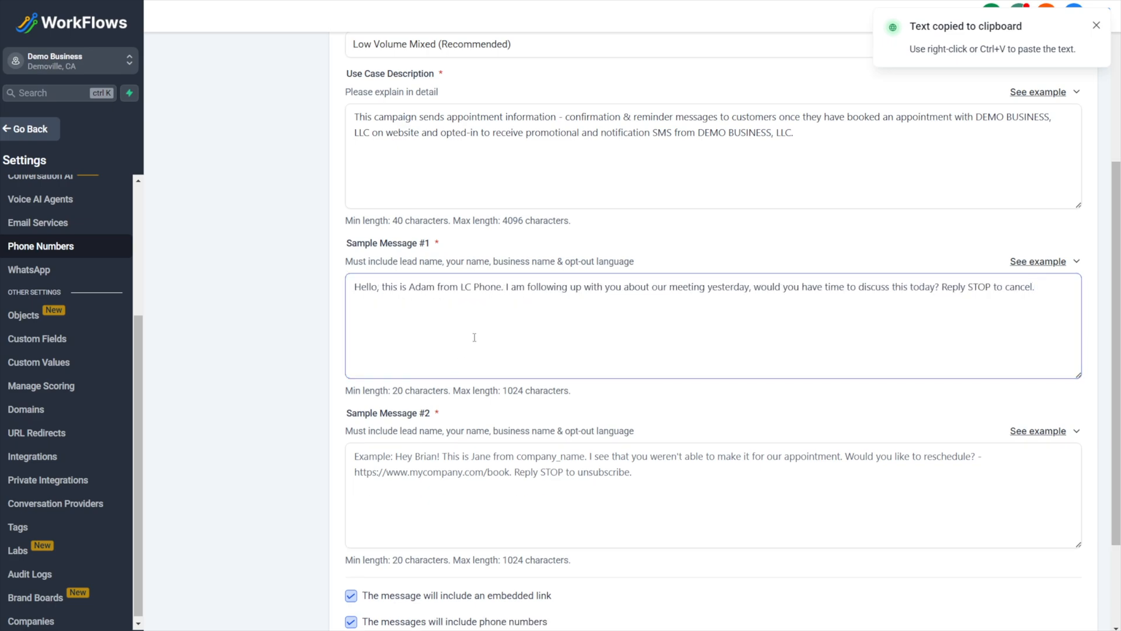
Step: Replace the LC Phone business name in Sample Message #1 with DEMO BUSINESS, LLC and check the opt-out wording
left_click_drag(410, 287, 433, 286)
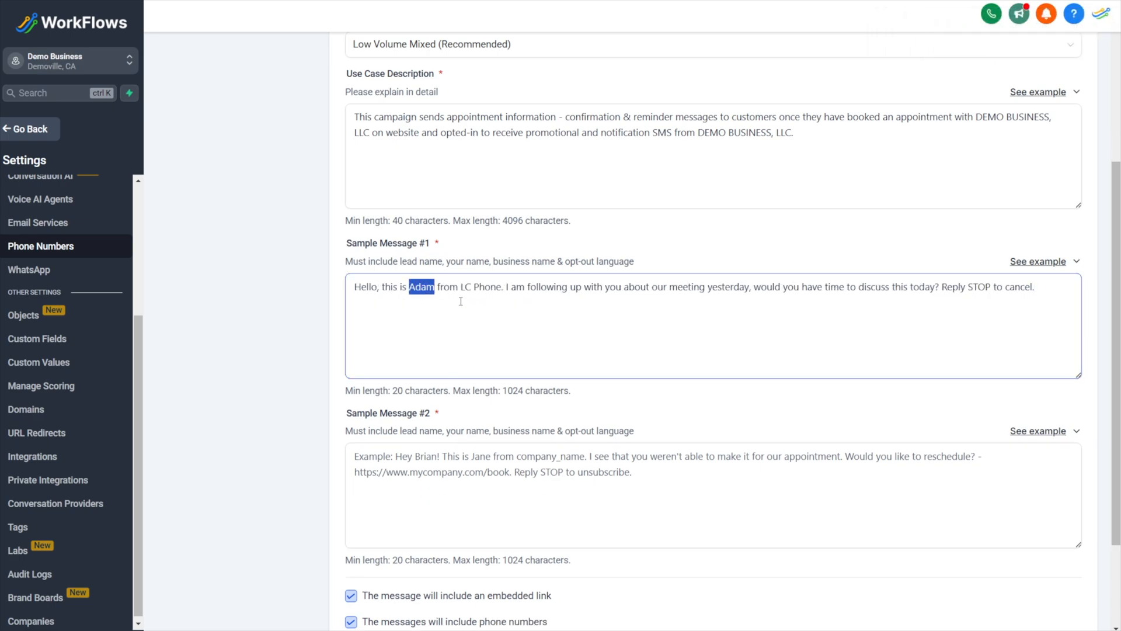
left_click_drag(461, 286, 501, 290)
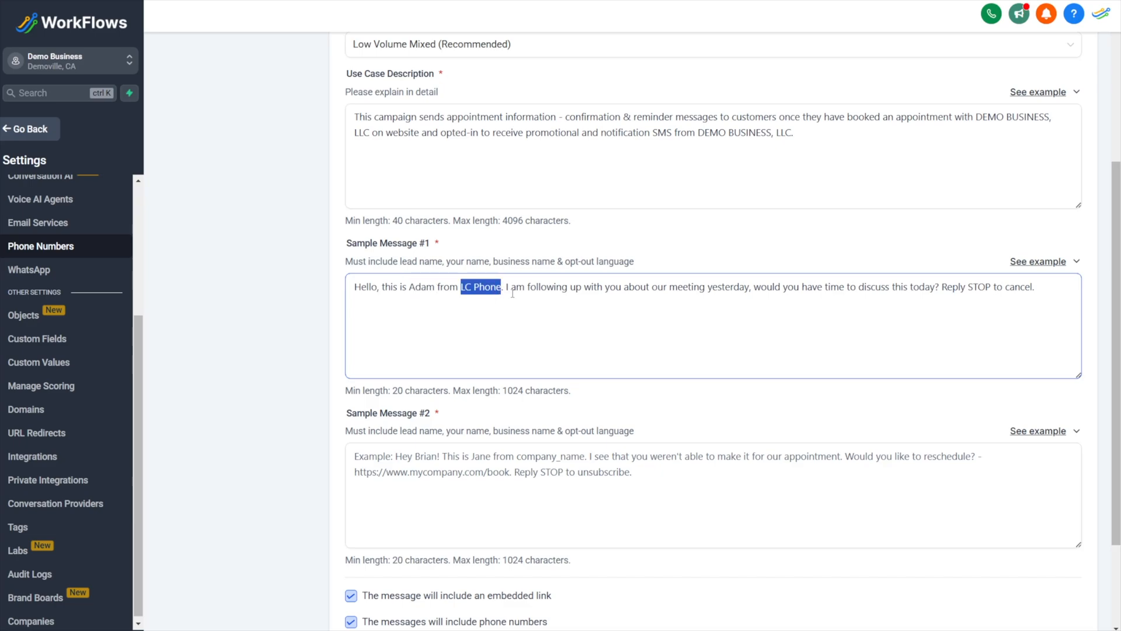
type("DEMO BUSINESS")
type(", LLC")
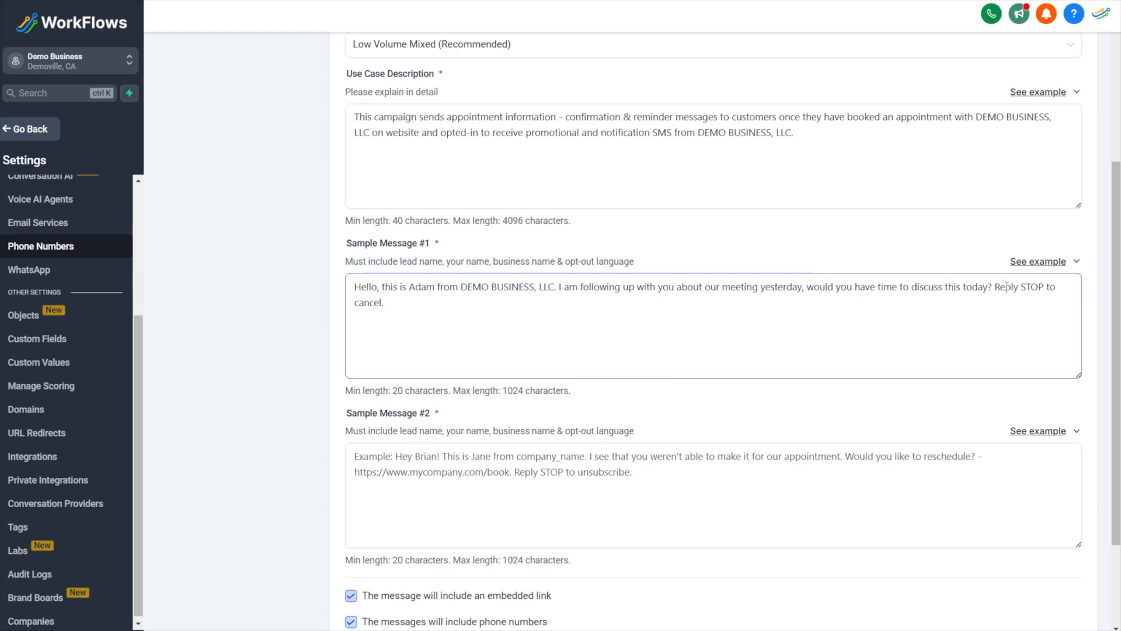
left_click_drag(993, 287, 1018, 307)
left_click(952, 314)
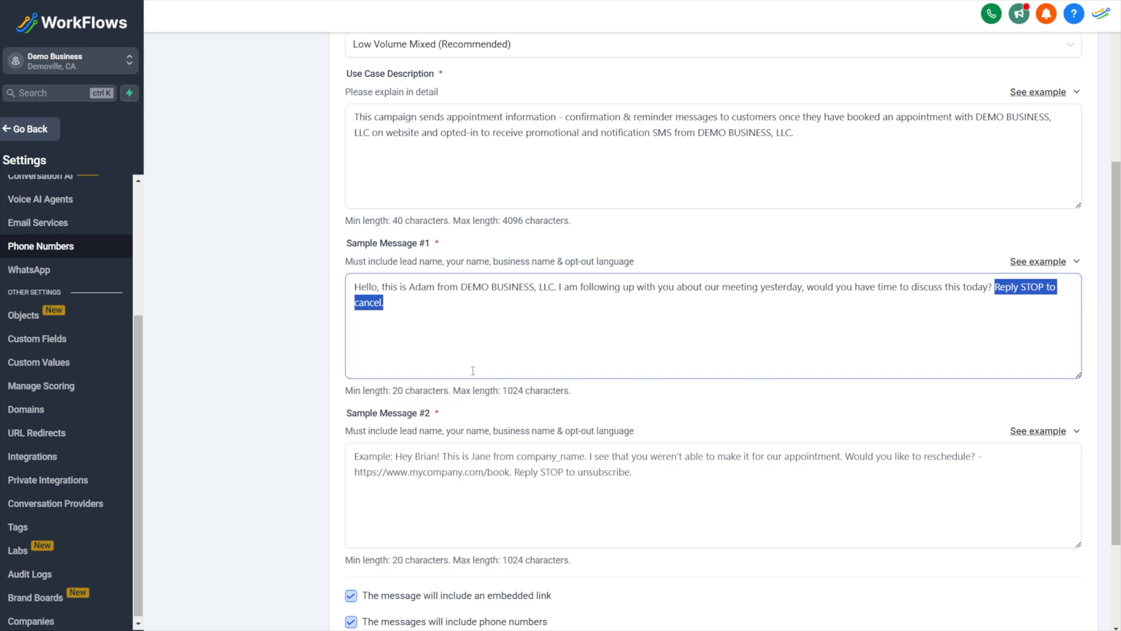
Step: Fill Sample Message #2 with the first provided example, the missed-appointment message offering a reschedule link
left_click(443, 478)
left_click(1026, 436)
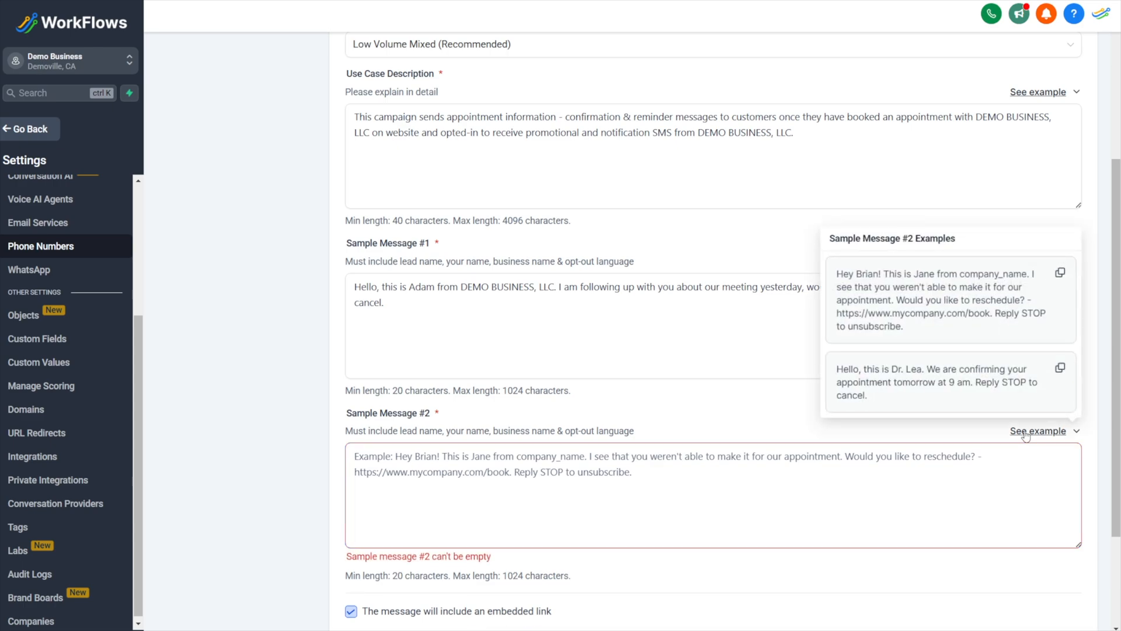
left_click(1062, 274)
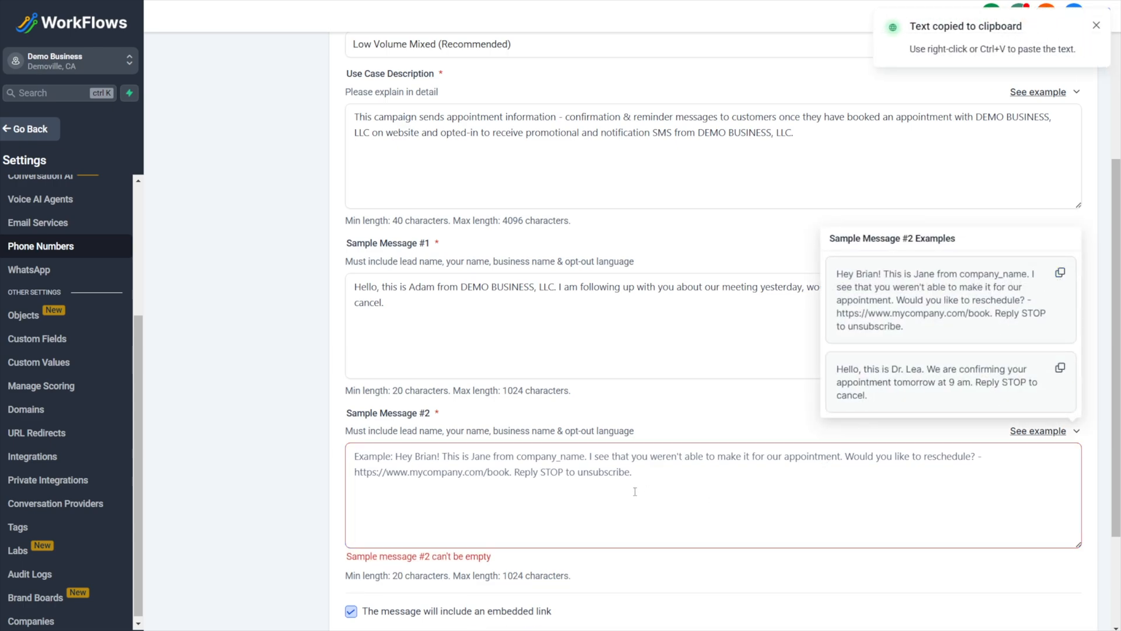
left_click(528, 469)
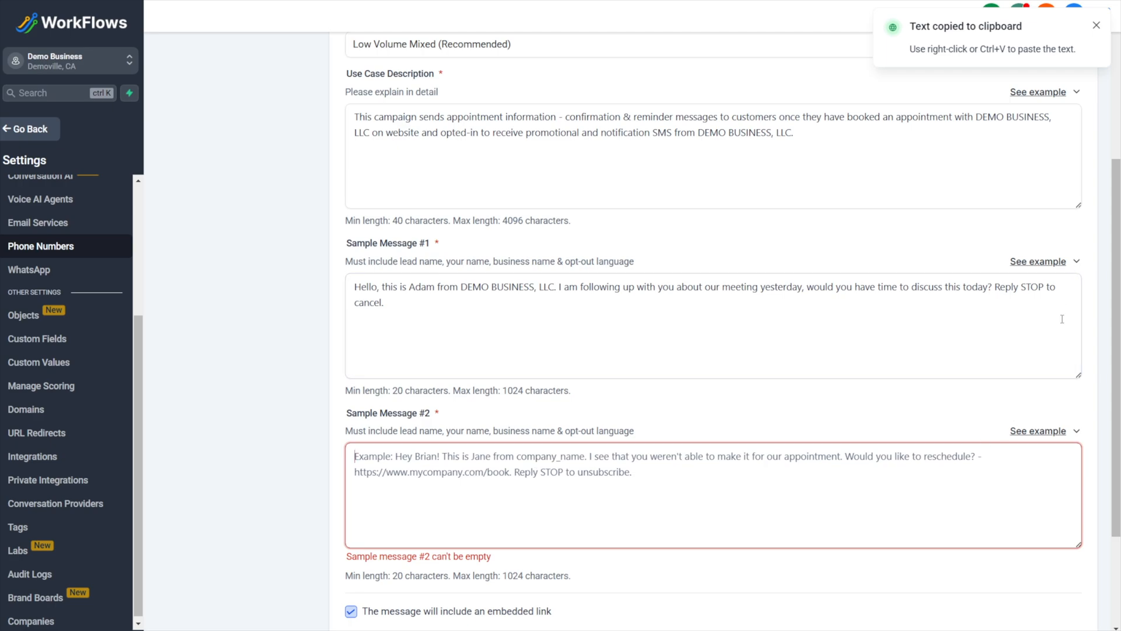
key("ctrl+v")
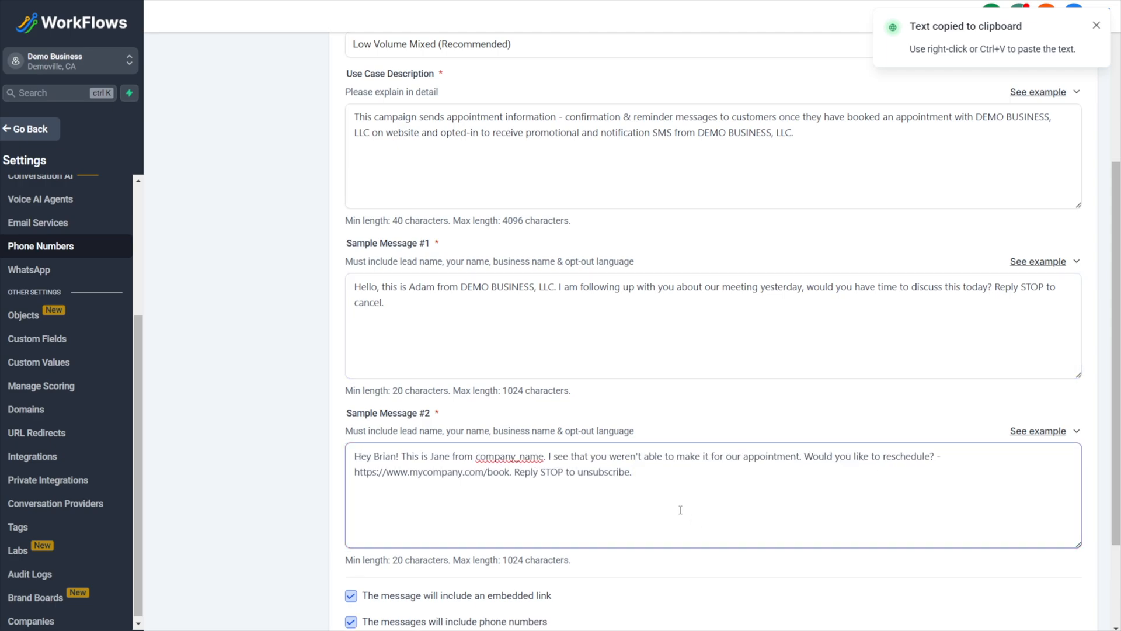
Step: Compare both sample messages with the requirement for lead name, your name, business name and opt-out language
left_click_drag(399, 458, 354, 458)
left_click(439, 457)
left_click(431, 298)
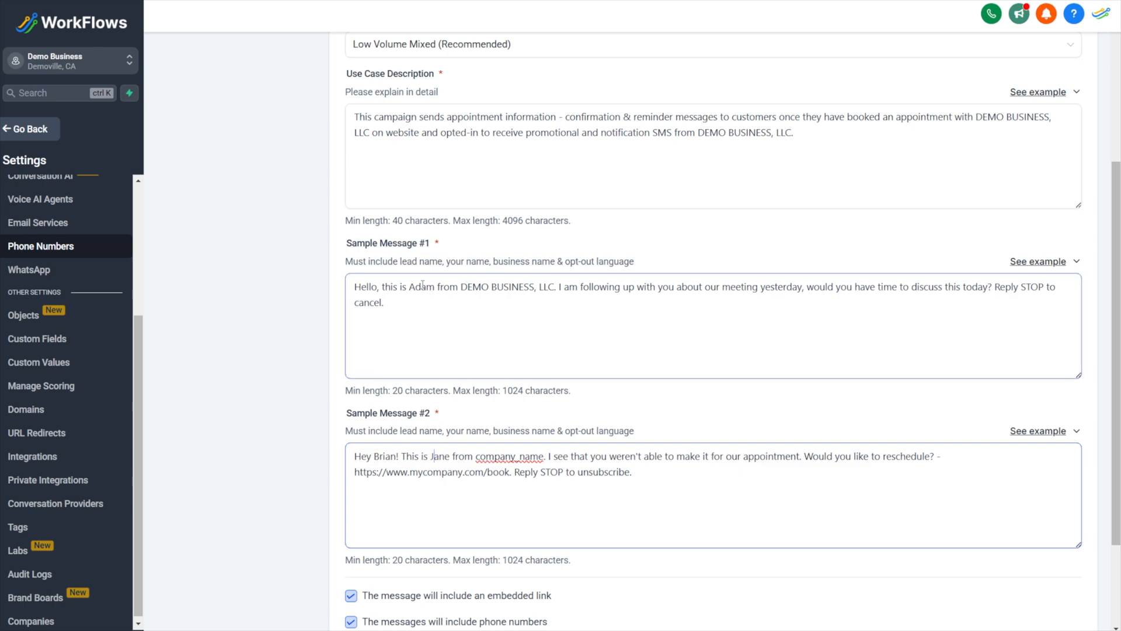
left_click_drag(409, 286, 437, 287)
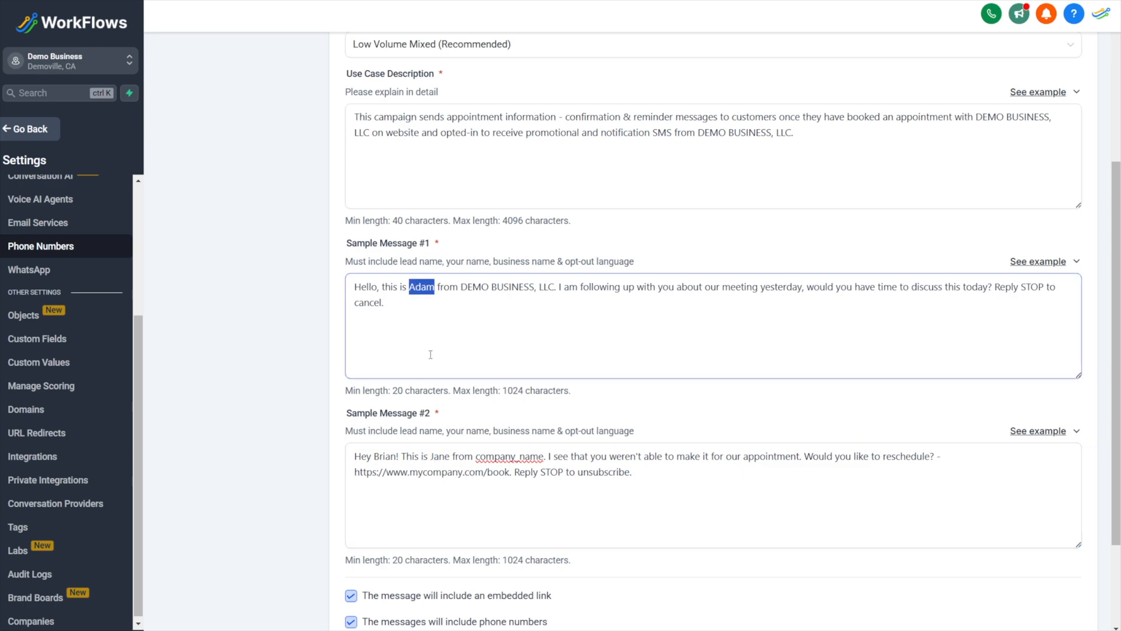
left_click_drag(346, 431, 642, 436)
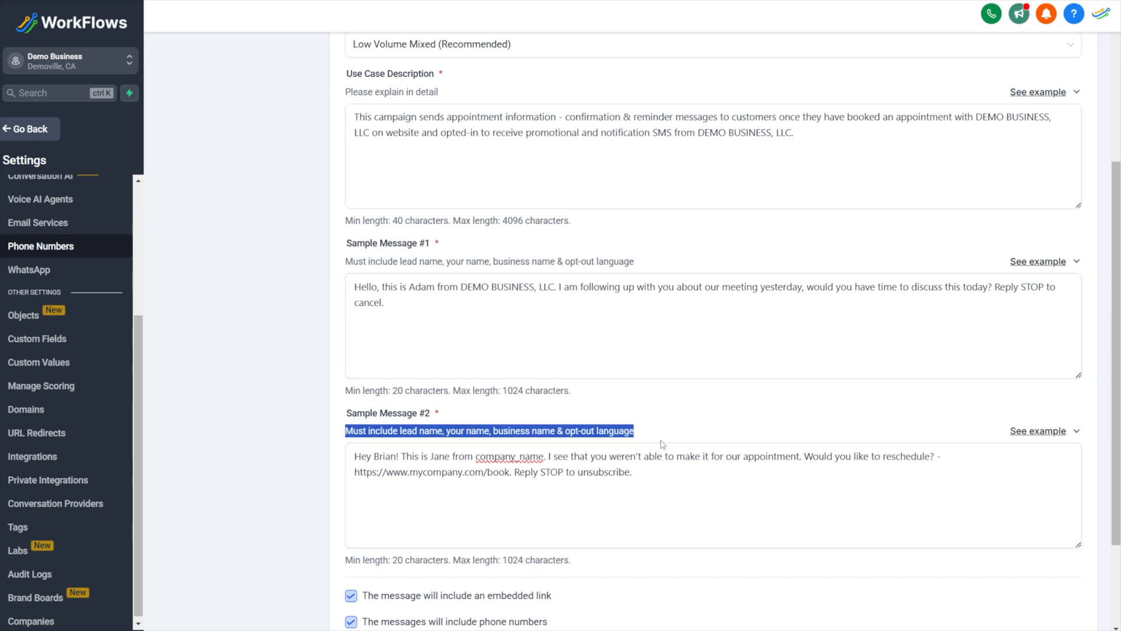
left_click(400, 431)
left_click_drag(400, 430, 635, 431)
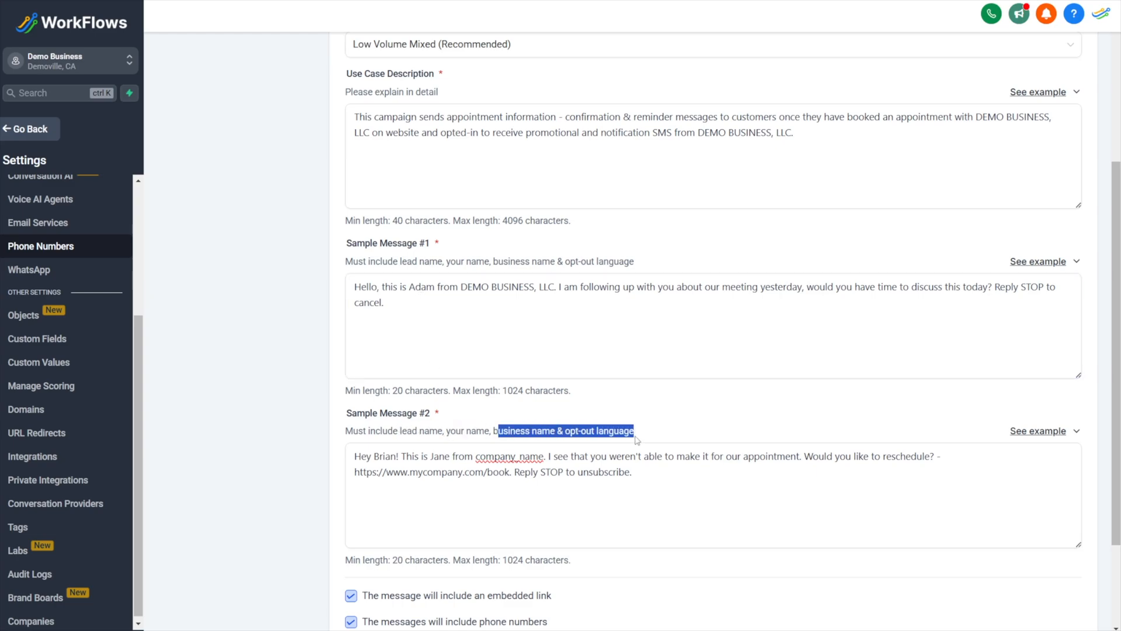
left_click_drag(398, 431, 444, 431)
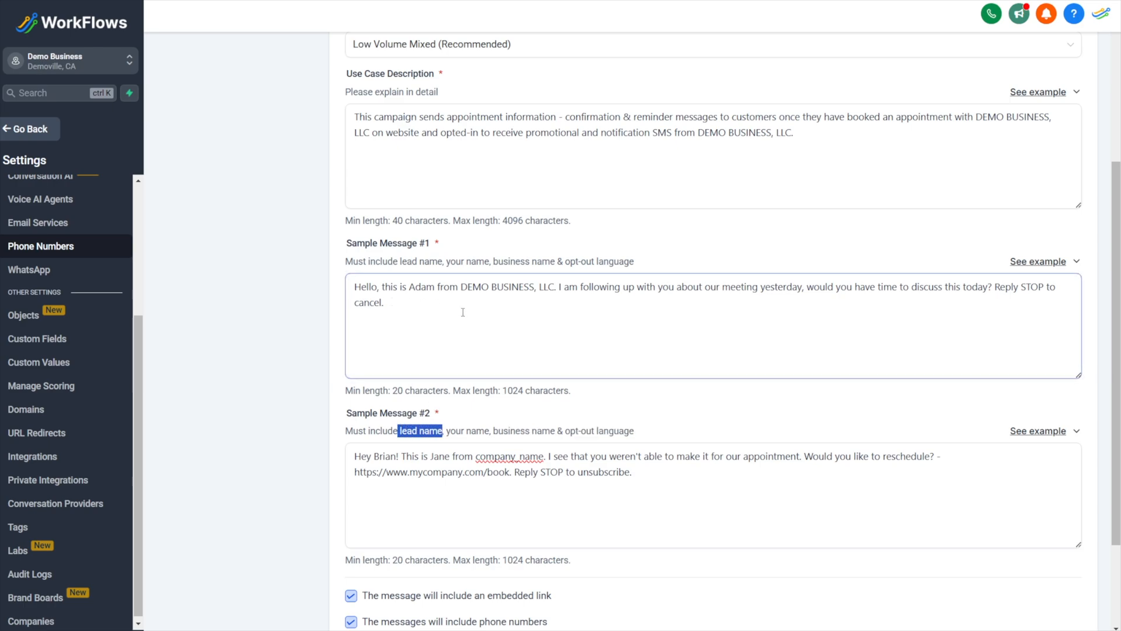
Step: Add a lead's first name after the greeting in Sample Message #1 to meet the lead name requirement
left_click_drag(438, 307, 347, 285)
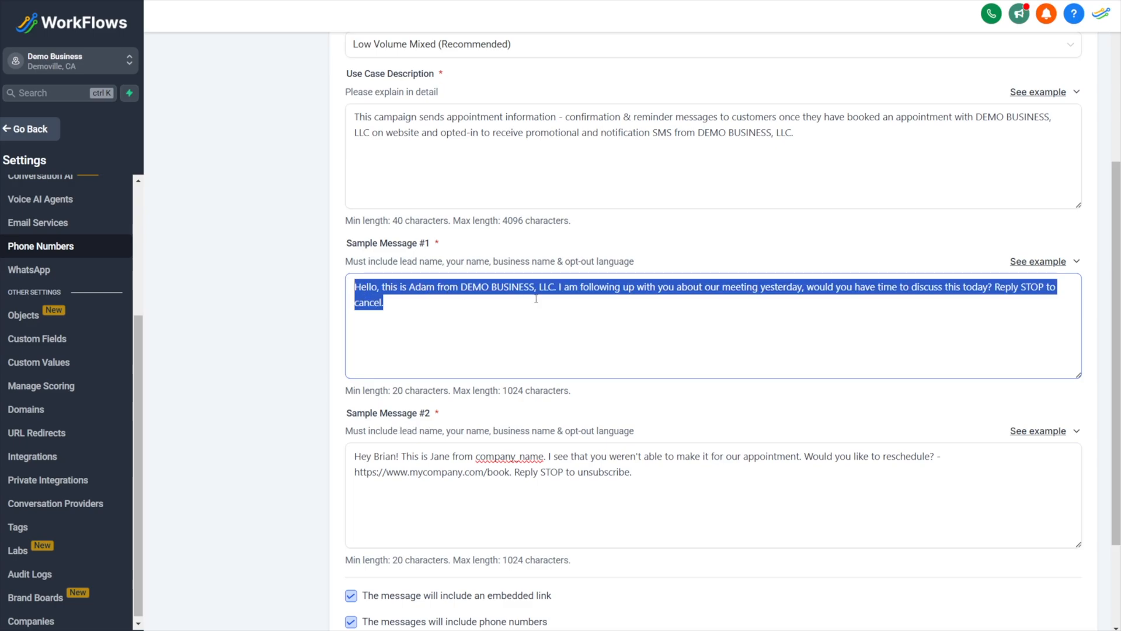
left_click(378, 292)
left_click_drag(401, 261, 445, 263)
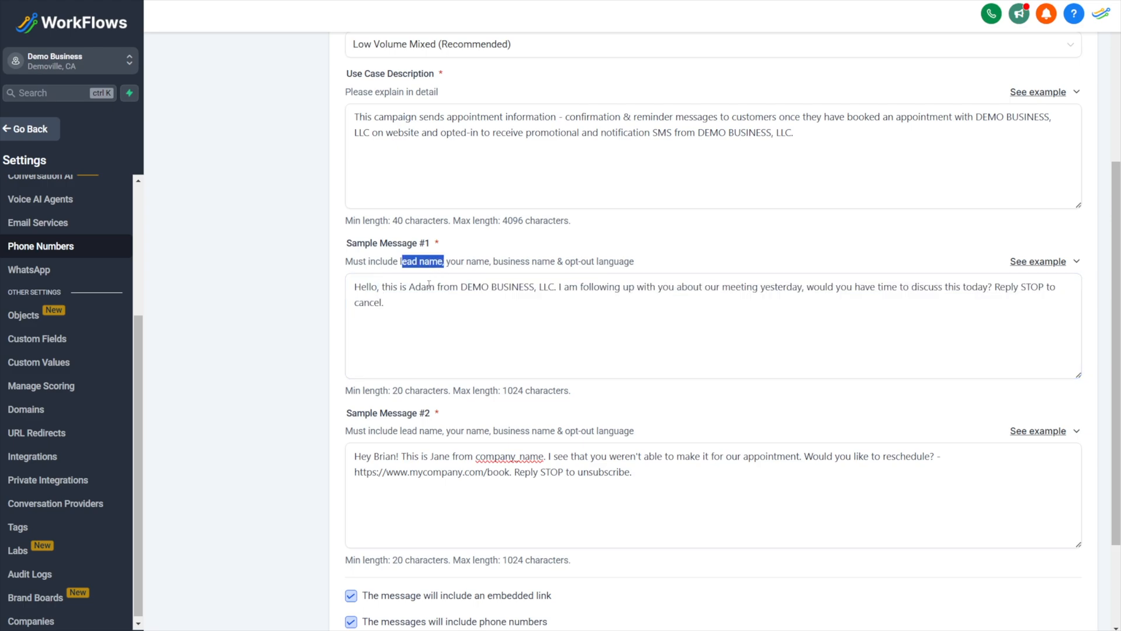
left_click(379, 290)
type("Doug")
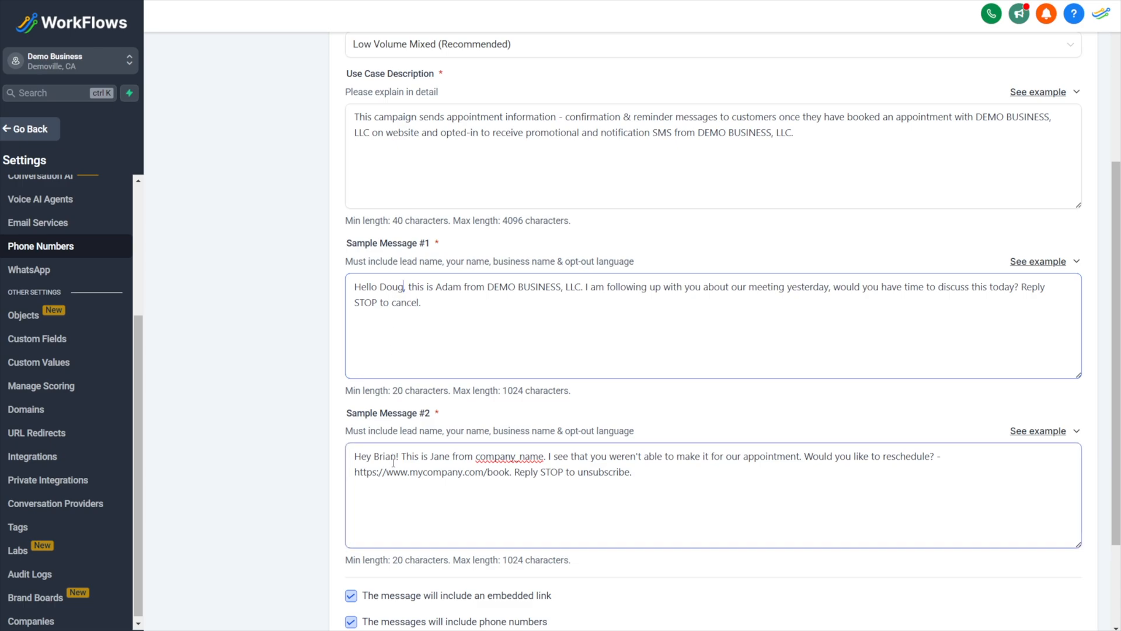
Step: Replace the company_name placeholder in Sample Message #2 with DEMO BUSINESS, LLC and check its booking link
left_click_drag(445, 457, 397, 455)
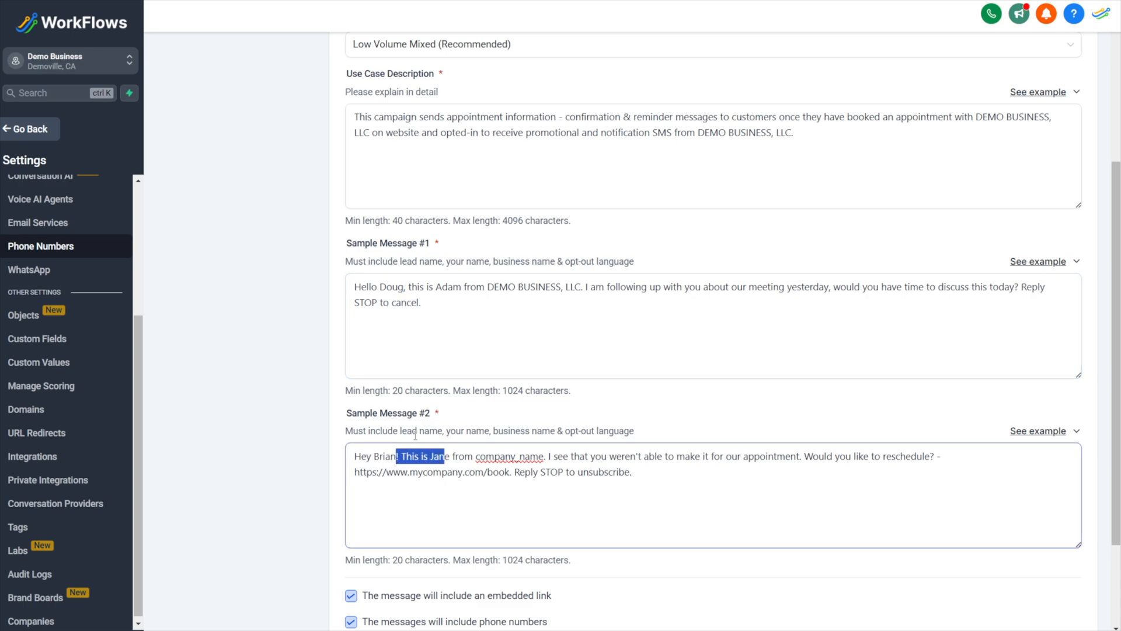
left_click_drag(476, 457, 546, 457)
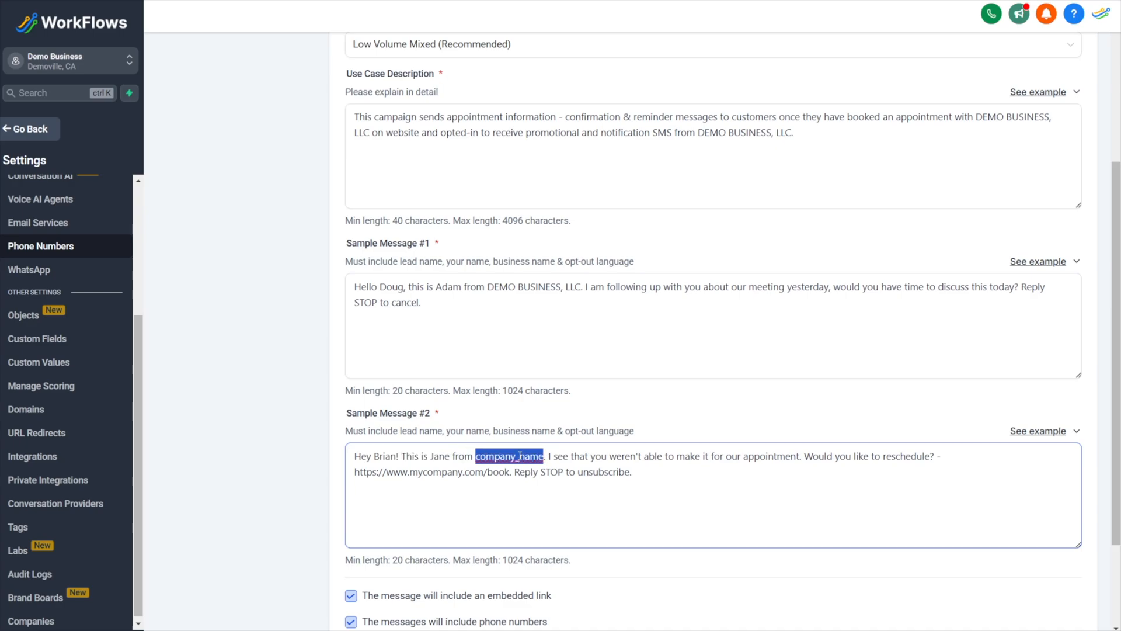
type("DEMO BUSINESS, LLC")
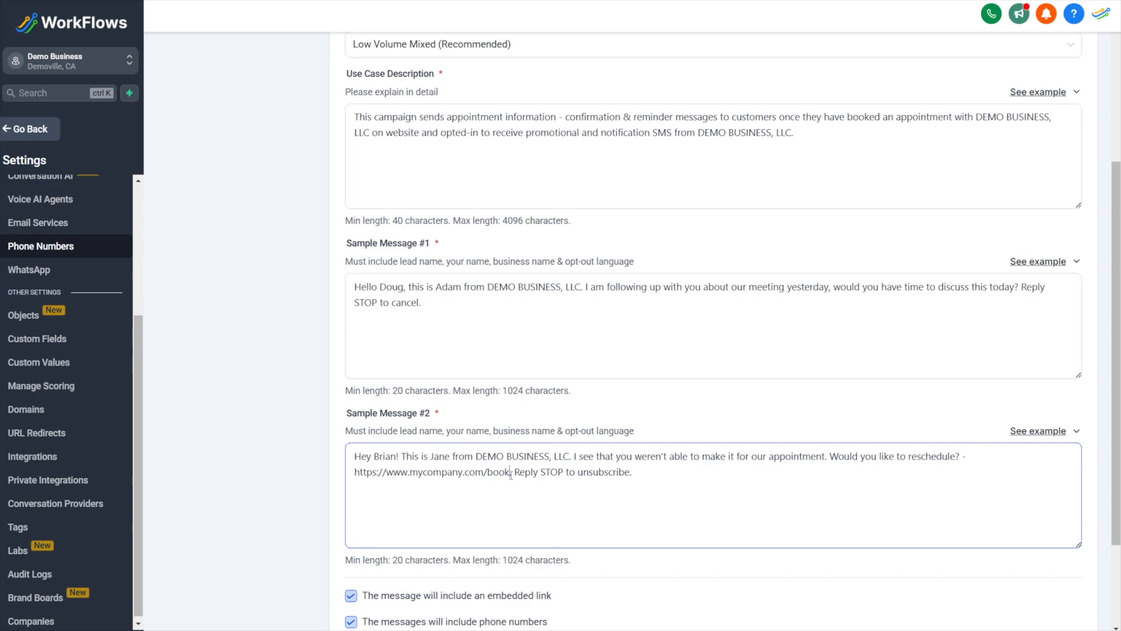
left_click_drag(511, 473, 328, 480)
left_click(631, 473)
scroll(631, 476, "down", 1)
mouse_move(511, 407)
left_mouse_down()
mouse_move(350, 409)
mouse_move(510, 413)
left_mouse_up()
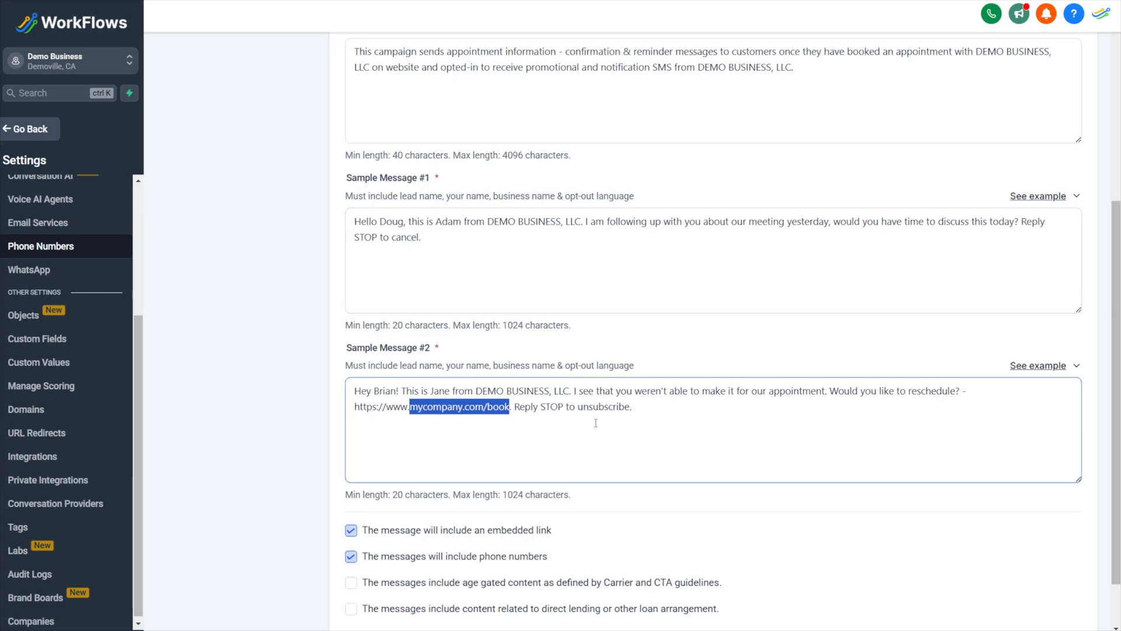
left_click(691, 411)
Step: Replace the whole text of Sample Message #2 with the second provided example, confirming an appointment tomorrow at 9 am
left_click(1055, 368)
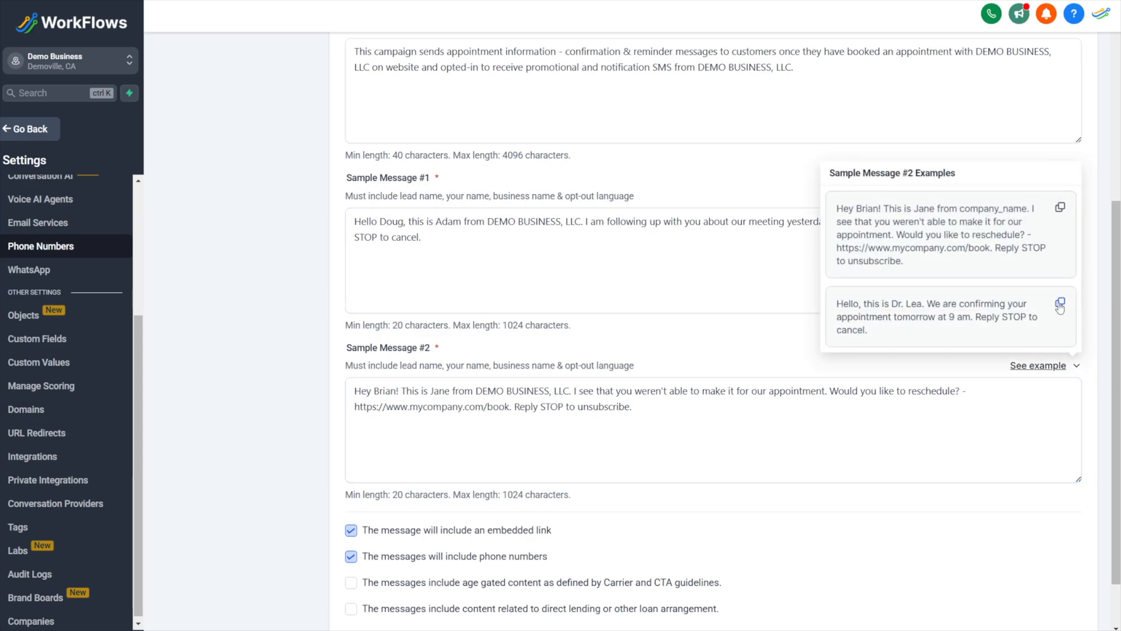
left_click(1061, 302)
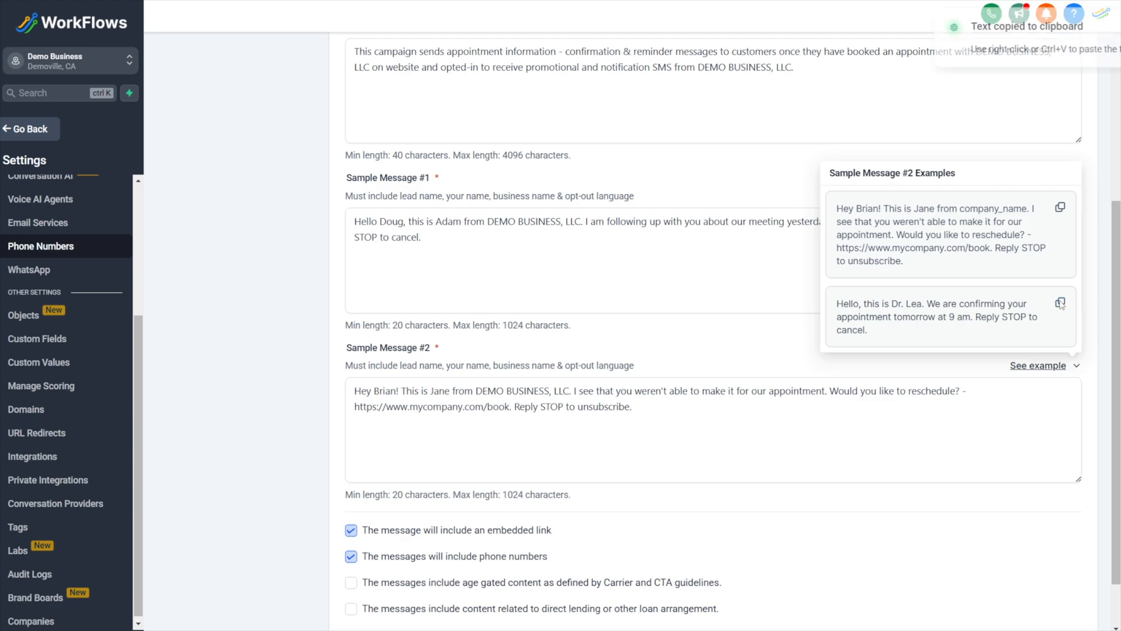
left_click(524, 431)
key("ctrl+a")
key("ctrl+v")
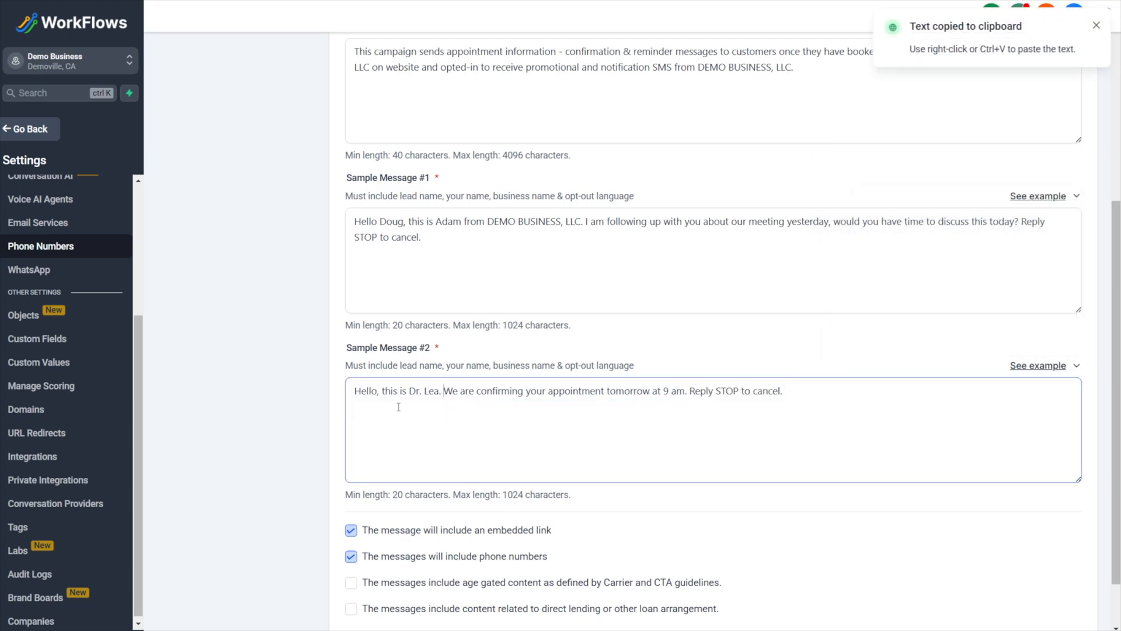
Step: Change the sender's name in Sample Message #2 to a first name and add the lead's first name after the greeting
left_click_drag(407, 390, 441, 392)
type("Doug")
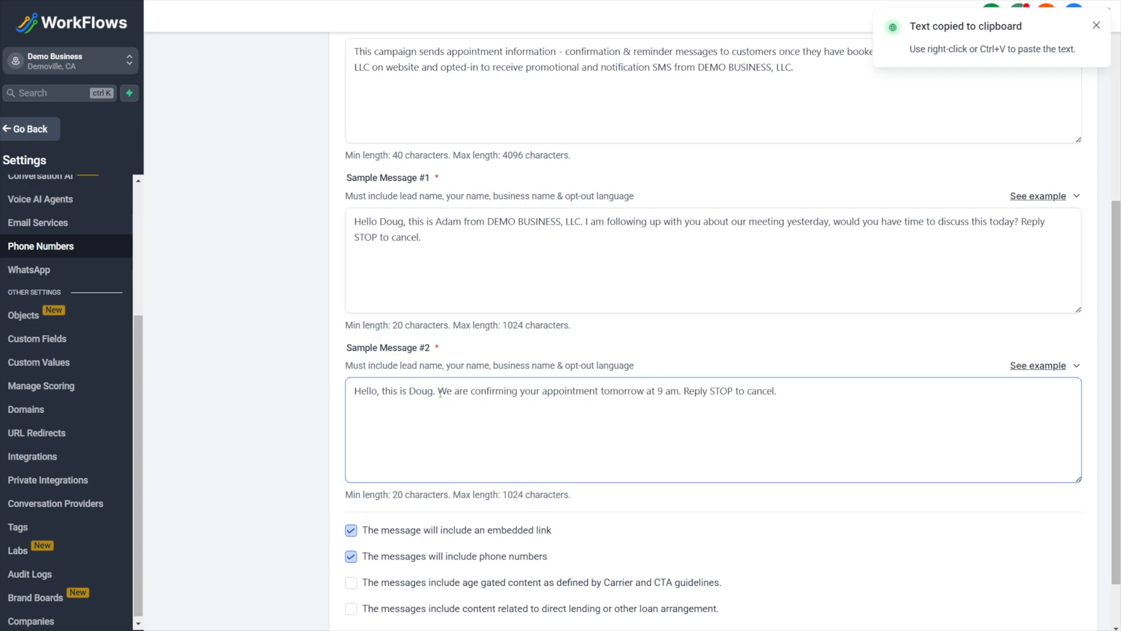
left_click_drag(401, 366, 425, 367)
left_click(377, 393)
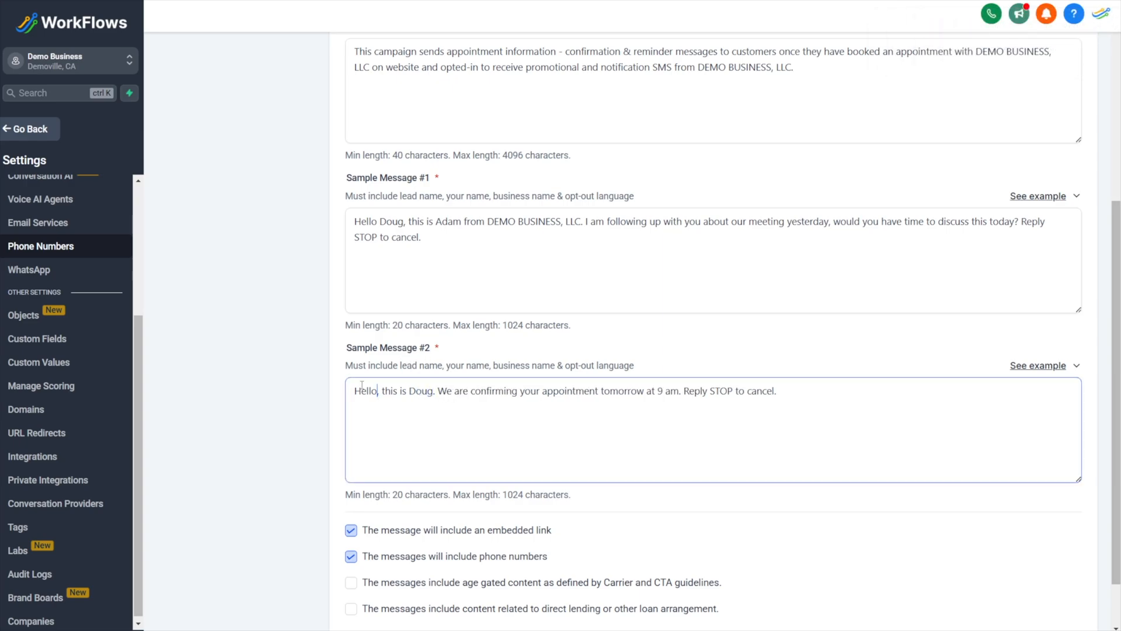
type("Bri")
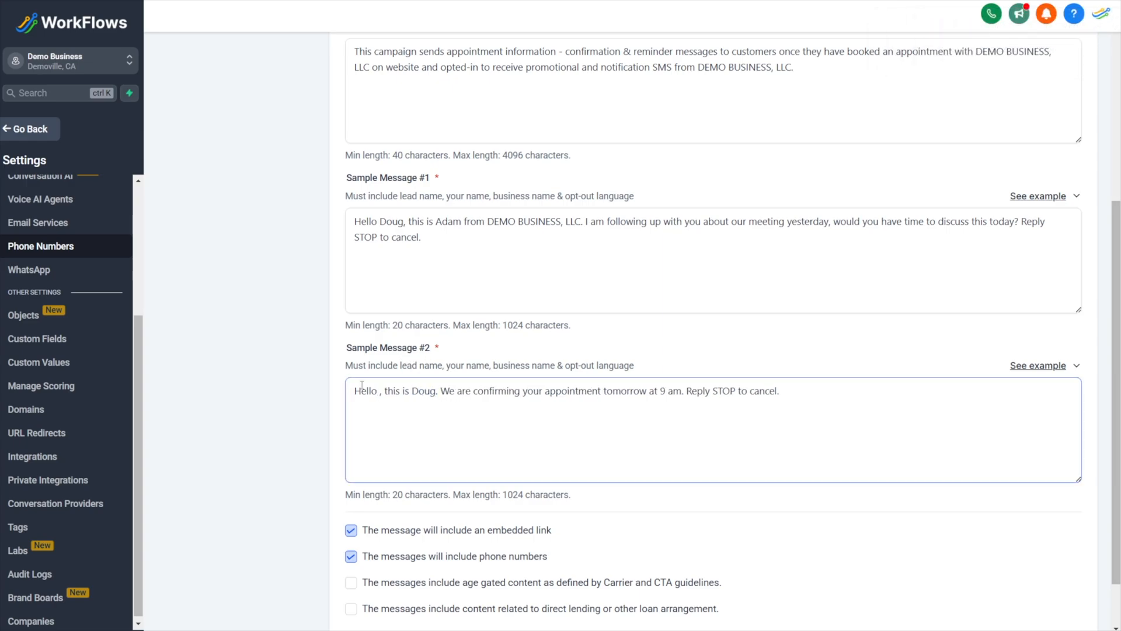
type("an")
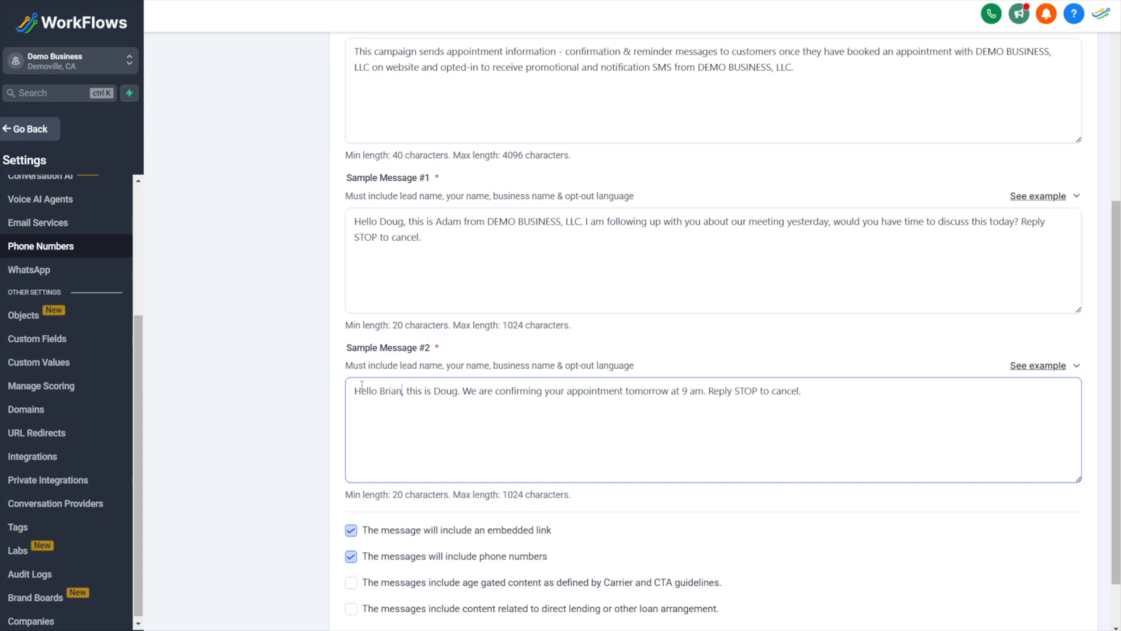
Step: Review the use case description's confirmation and reminder wording against the two sample messages
scroll(580, 184, "up", 2)
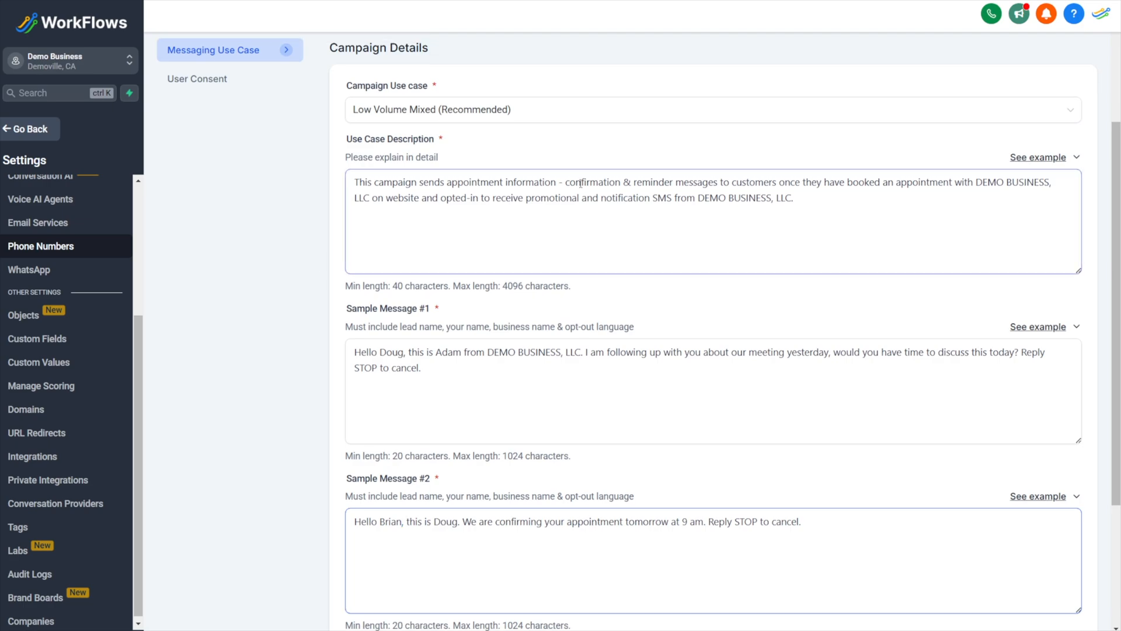
left_click_drag(565, 183, 819, 187)
scroll(669, 191, "down", 3)
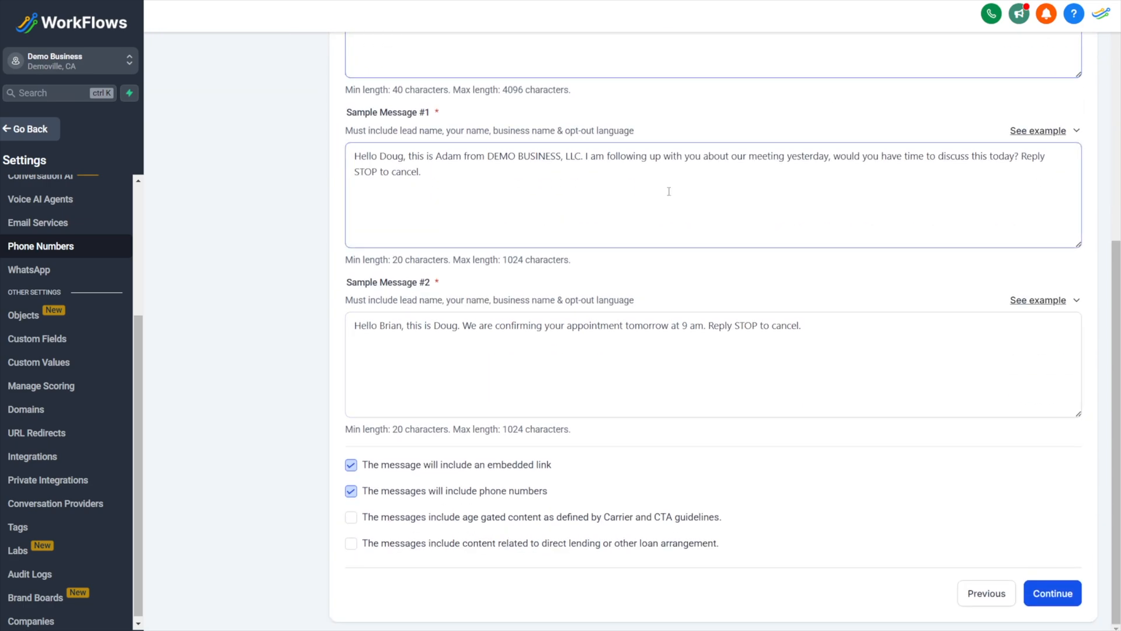
left_click(540, 284)
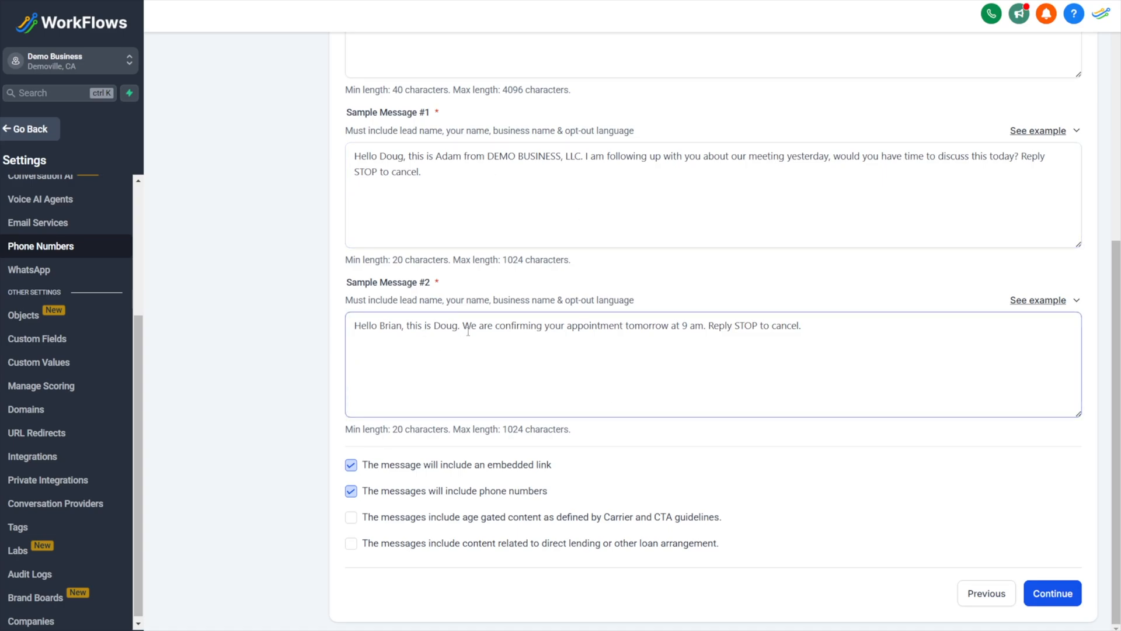
Step: Add "If you need to reschedule, you can text us at" to Sample Message #2 before the opt-out sentence
left_click(708, 326)
type("If you need to resche")
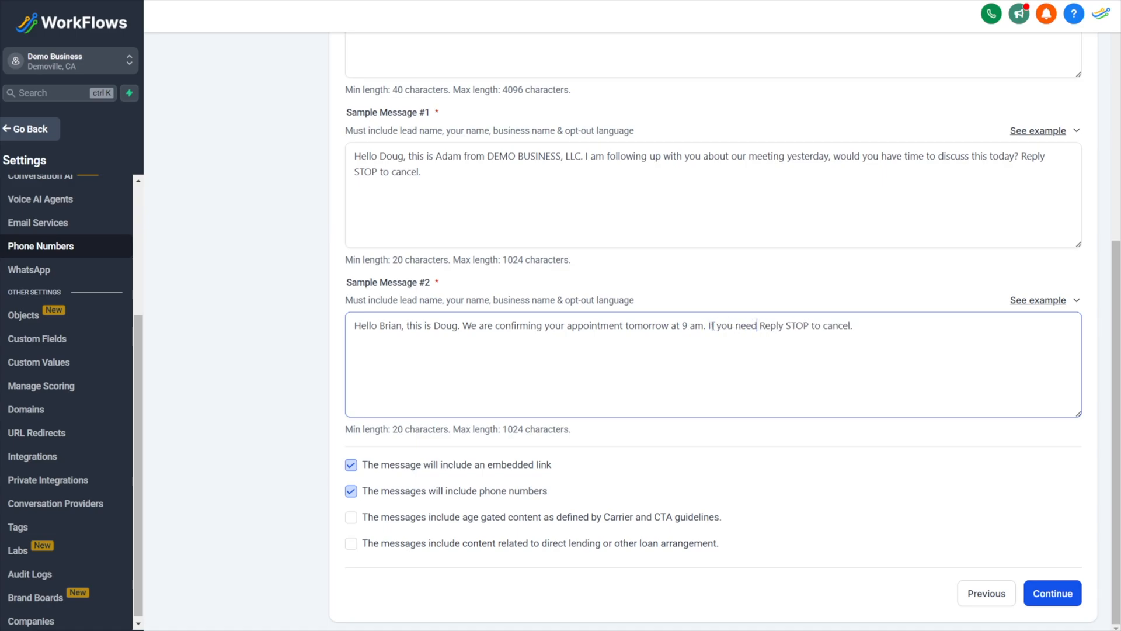
type("dule, you can ")
type("call us at:")
key("BackSpace")
key("BackSpace")
key("BackSpace")
key("BackSpace")
key("BackSpace")
key("BackSpace")
key("BackSpace")
key("BackSpace")
key("BackSpace")
key("BackSpace")
key("BackSpace")
key("BackSpace")
type("text us at o")
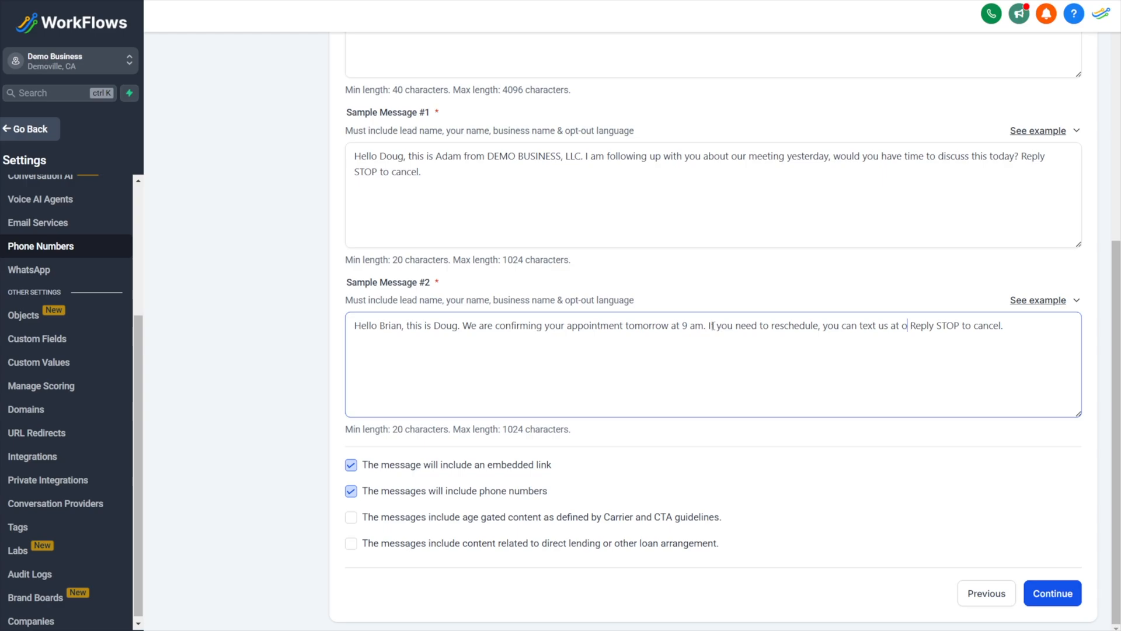
key("BackSpace")
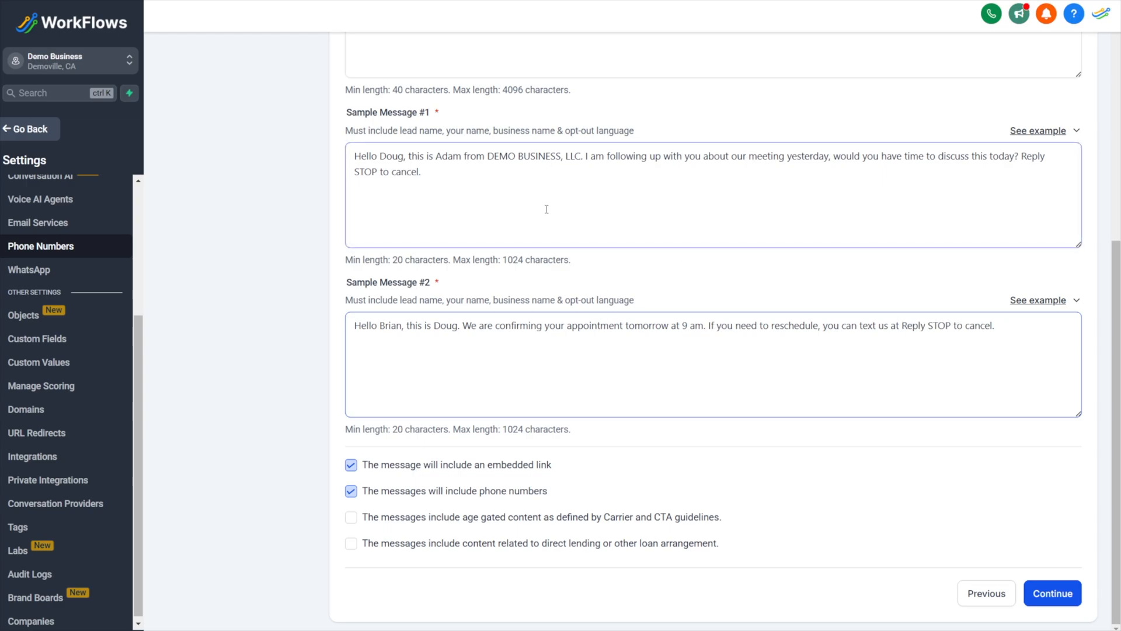
Step: Check Sample Message #2 against its provided examples and compare it with Sample Message #1
left_click(1046, 299)
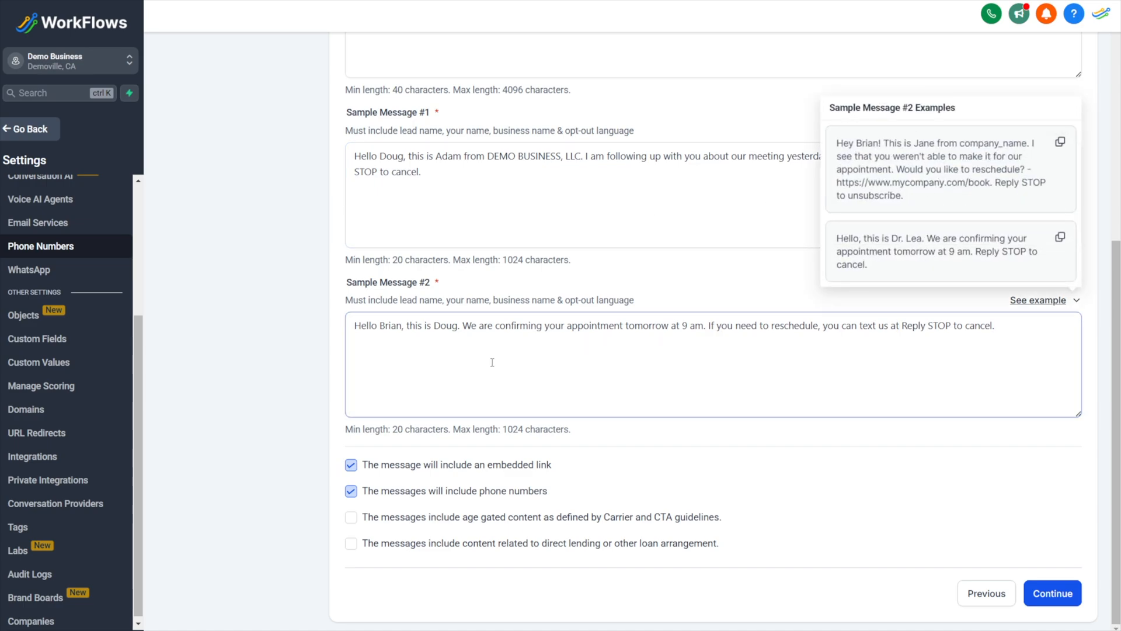
left_click(316, 383)
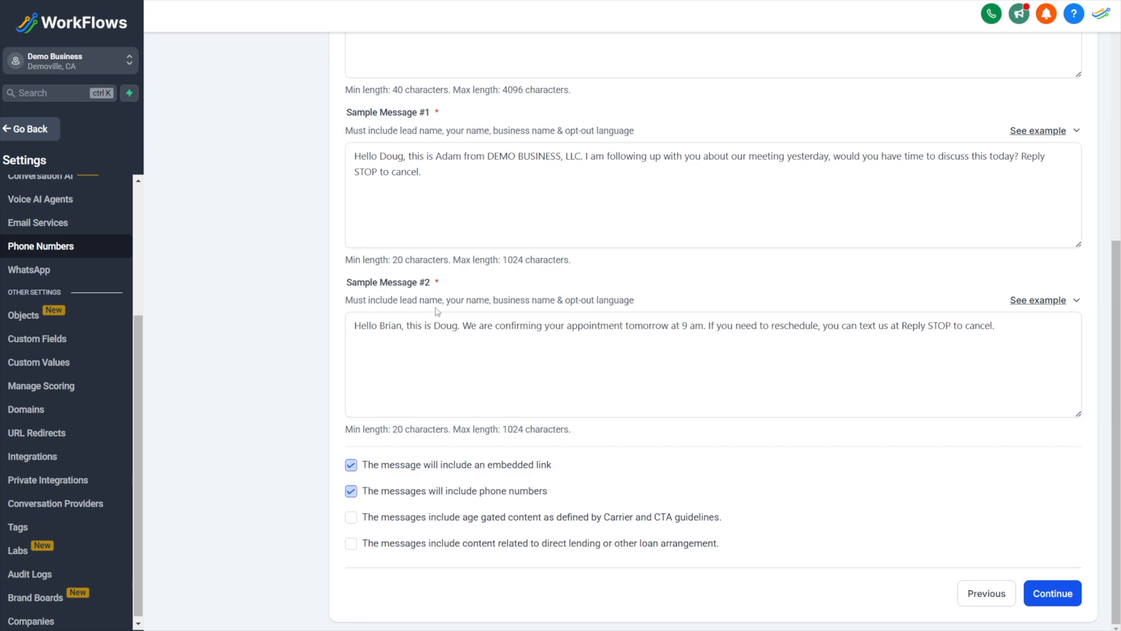
scroll(536, 462, "up", 1)
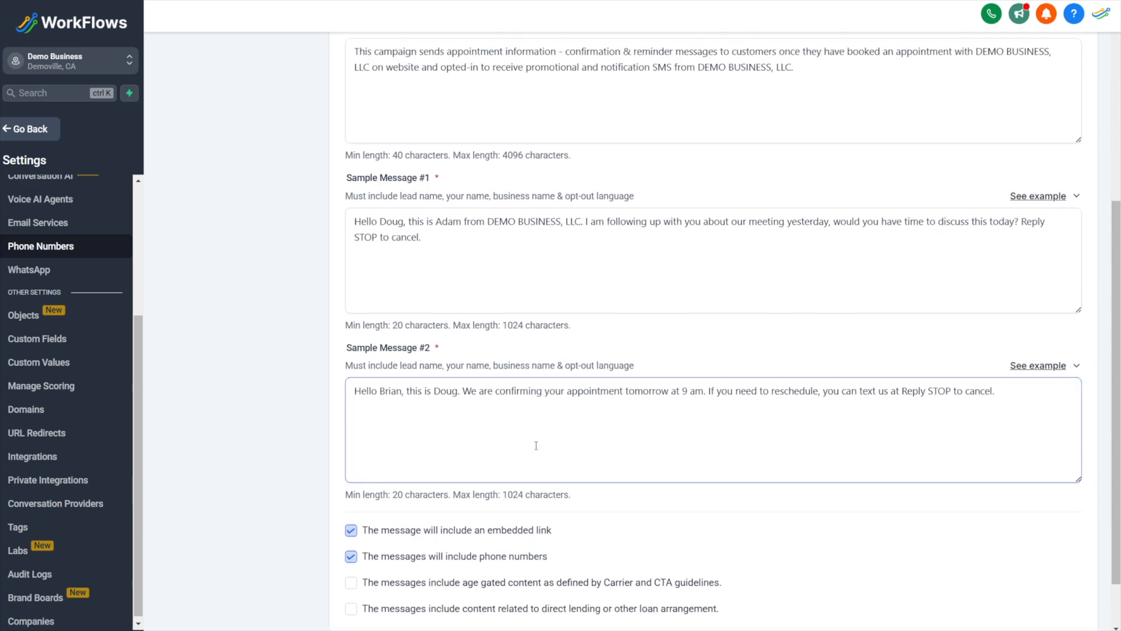
left_click_drag(462, 251, 352, 222)
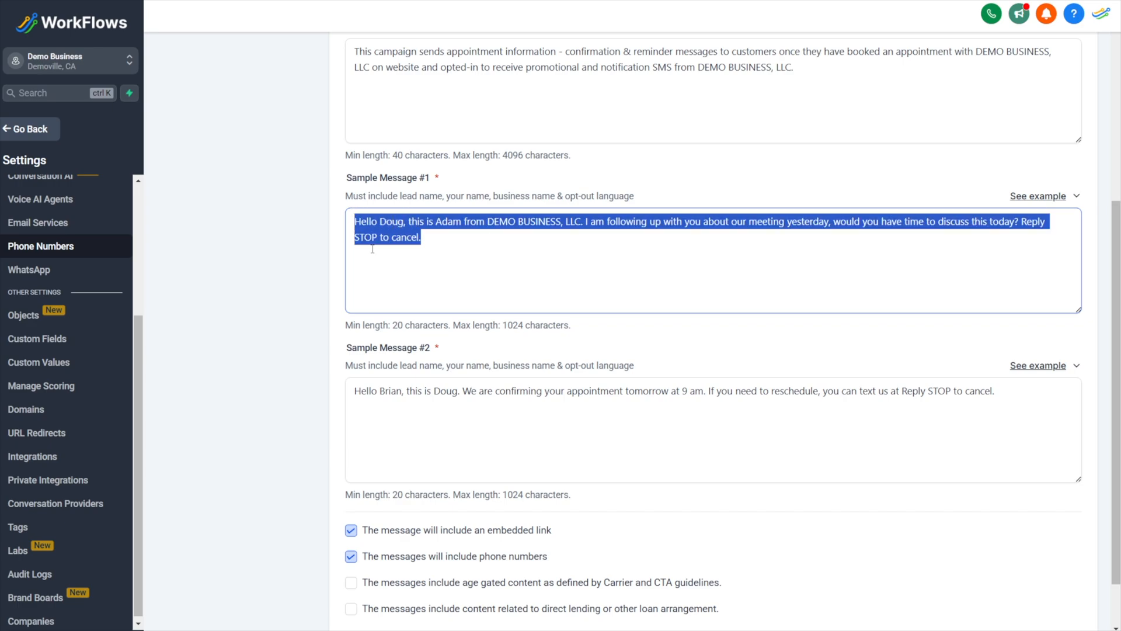
left_click(740, 402)
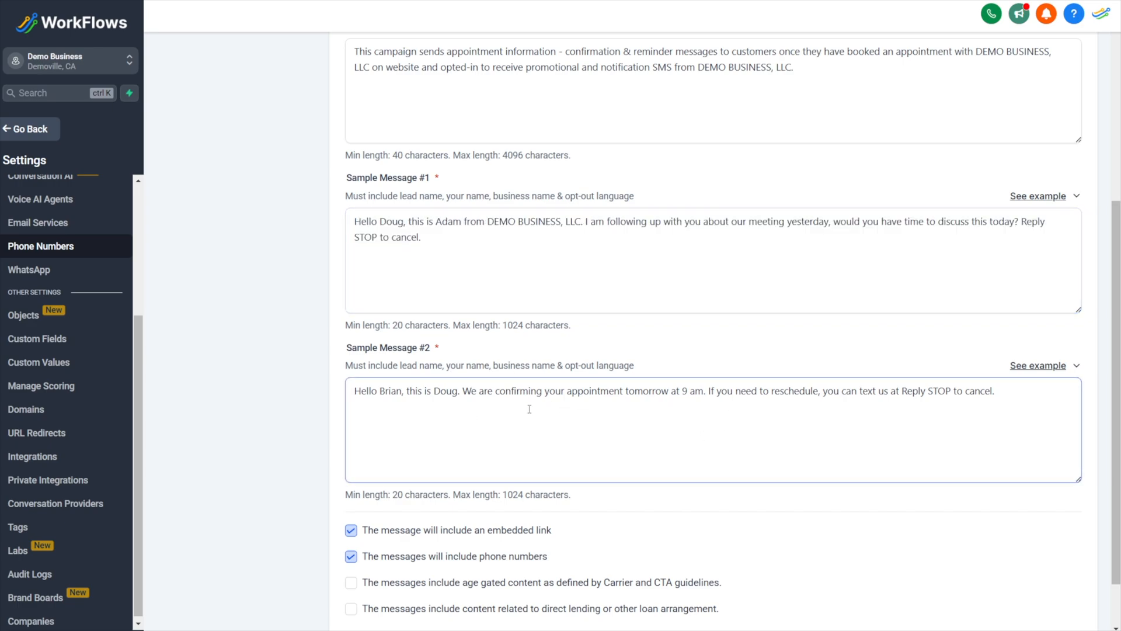
Step: Look over the completed messaging use case and its content declarations, and continue to the User Consent section
scroll(530, 409, "down", 1)
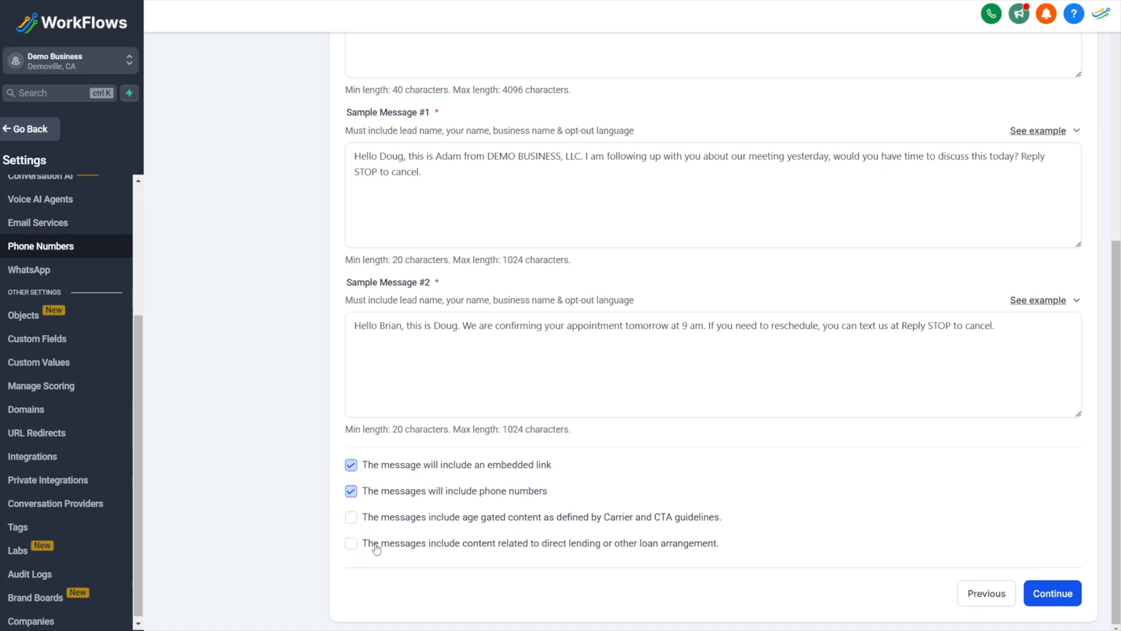
scroll(614, 530, "up", 6)
scroll(625, 520, "down", 6)
left_click(1052, 587)
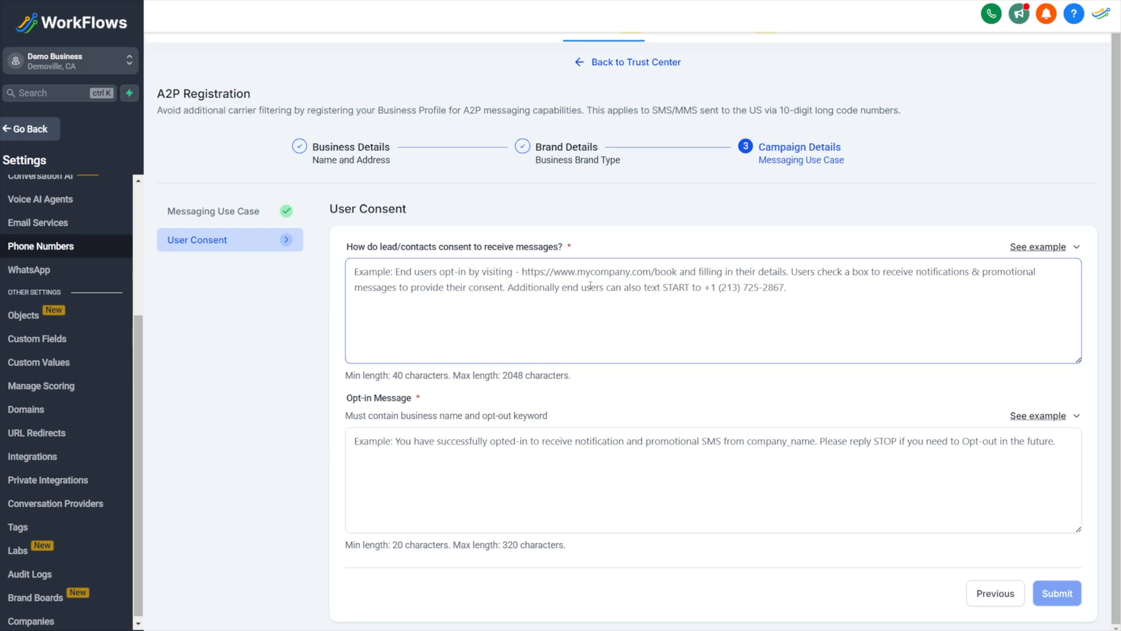
Step: Fill in how leads consent to receive messages with the provided User Consent example
left_click(1038, 247)
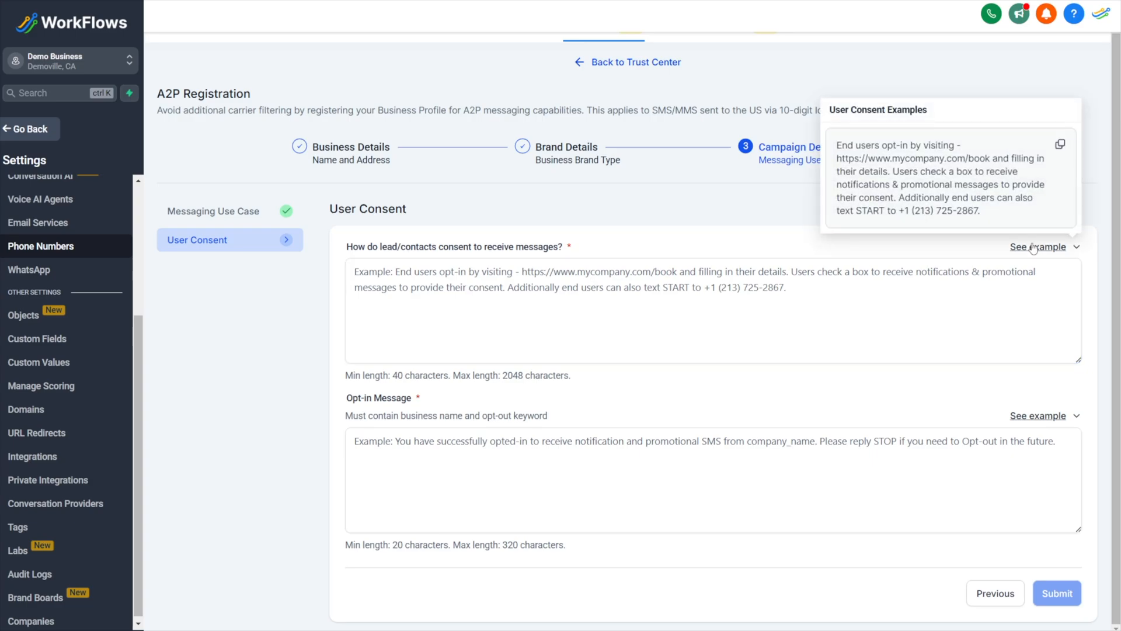
left_click(1061, 145)
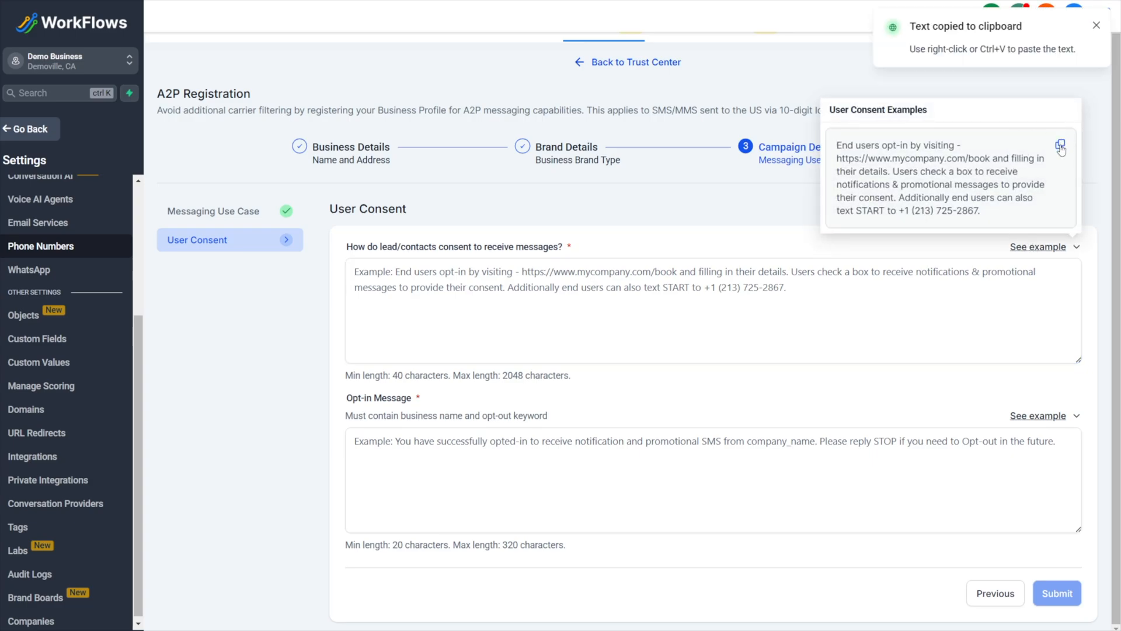
left_click(495, 306)
key("ctrl+v")
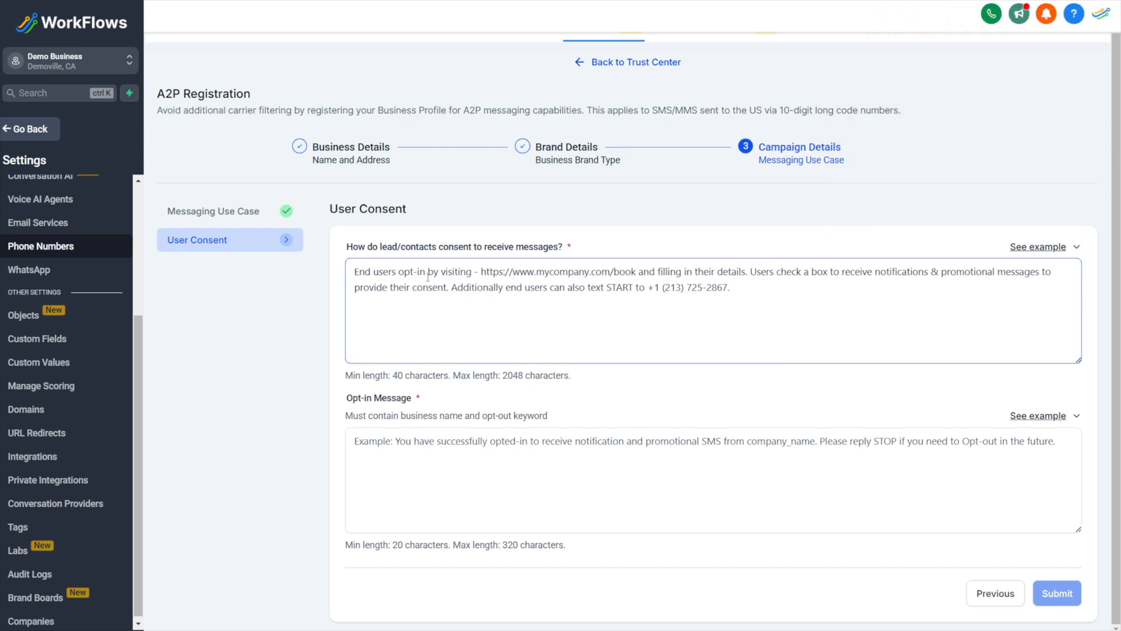
Step: Review the booking link and the opt-in checkbox wording in the user consent description
left_click_drag(537, 273, 483, 270)
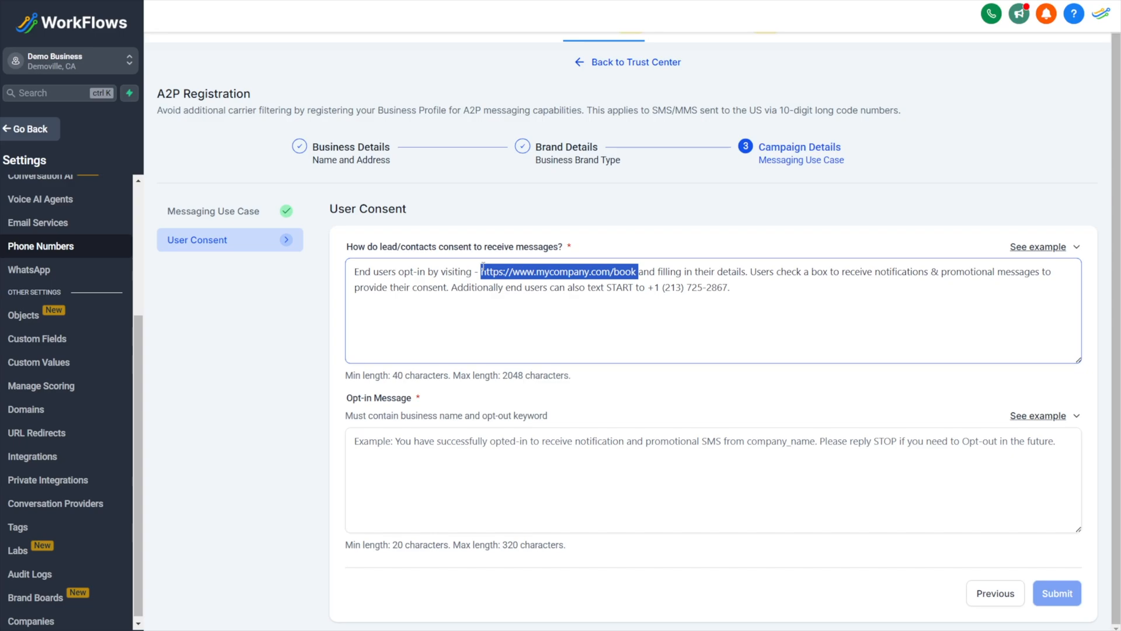
left_click_drag(758, 273, 865, 278)
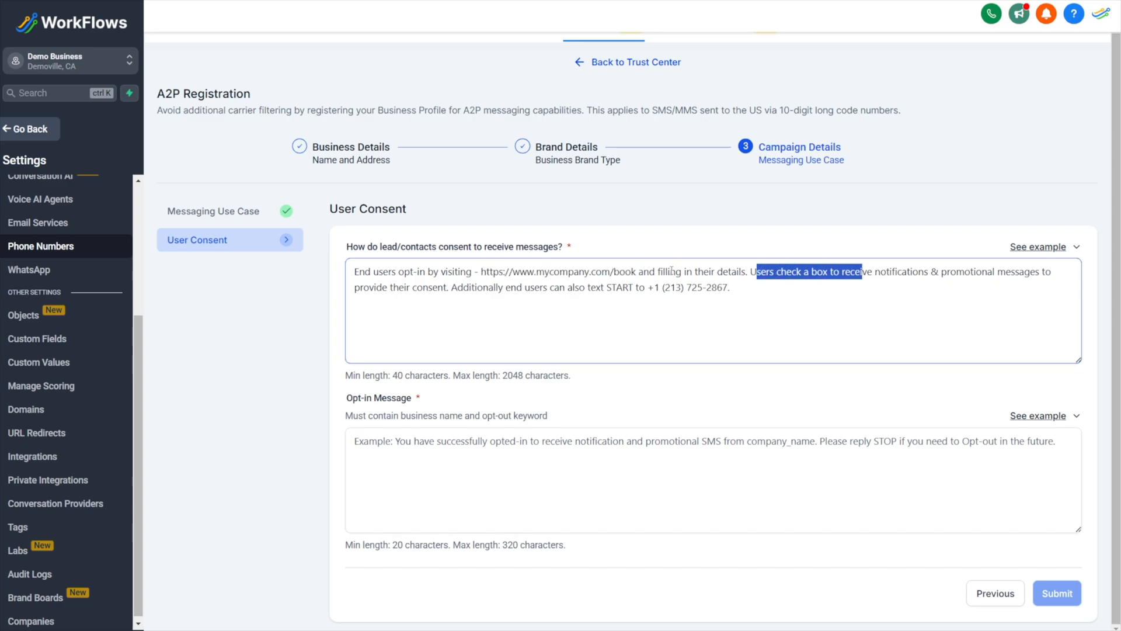
left_click(739, 281)
left_click_drag(761, 272, 929, 273)
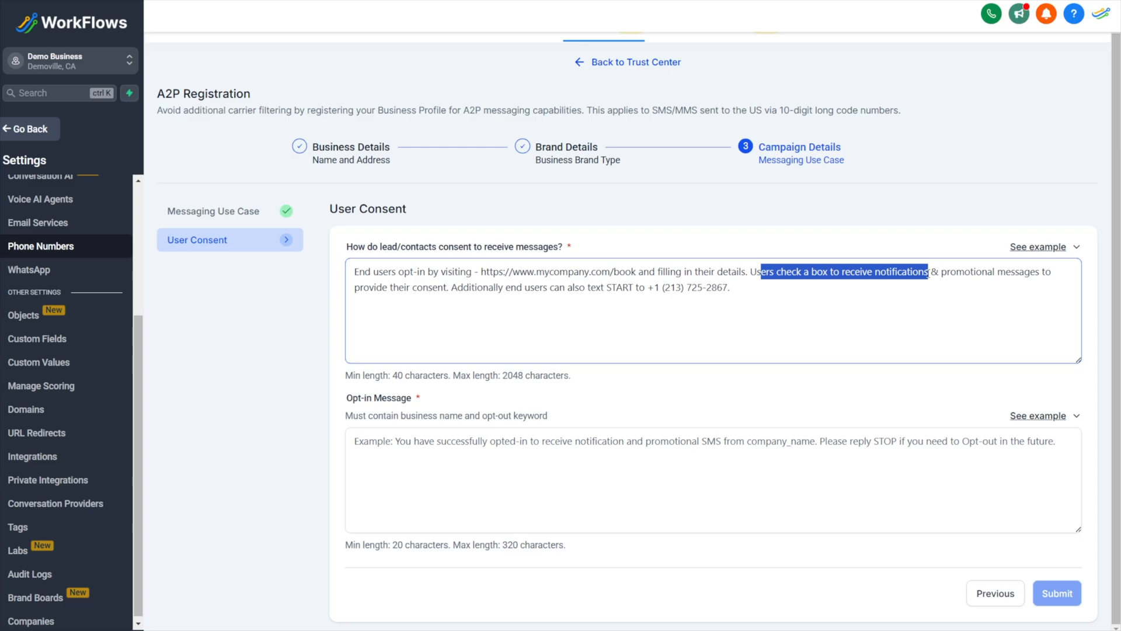
left_click(973, 274)
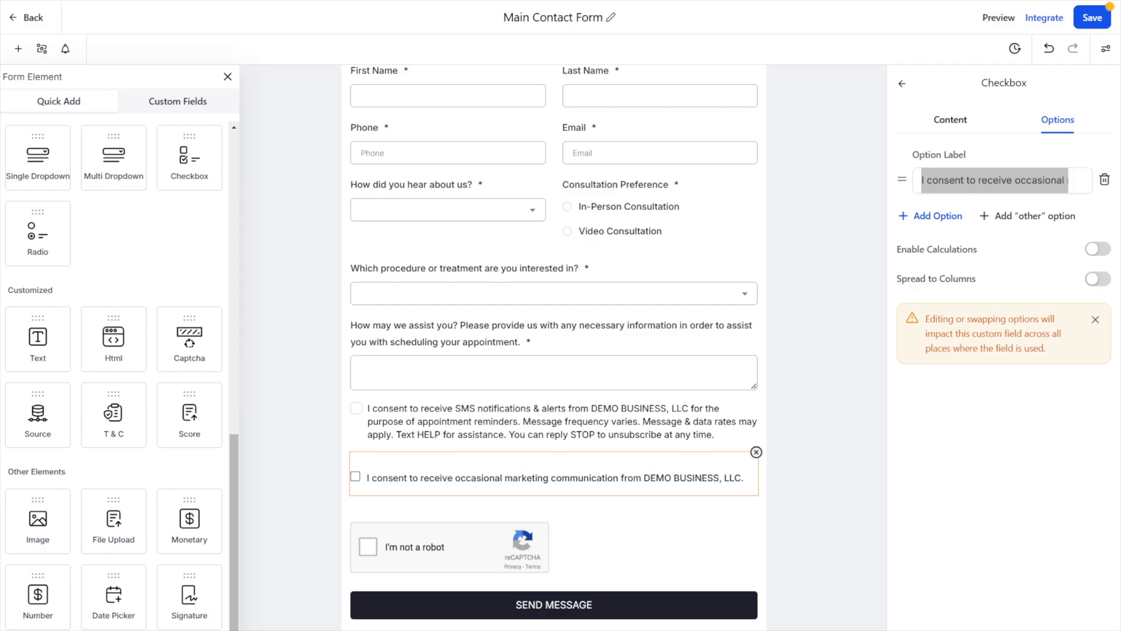
Step: In the form builder's Main Contact Form, examine the contact fields and compare the SMS notification and marketing consent checkboxes
scroll(513, 130, "up", 1)
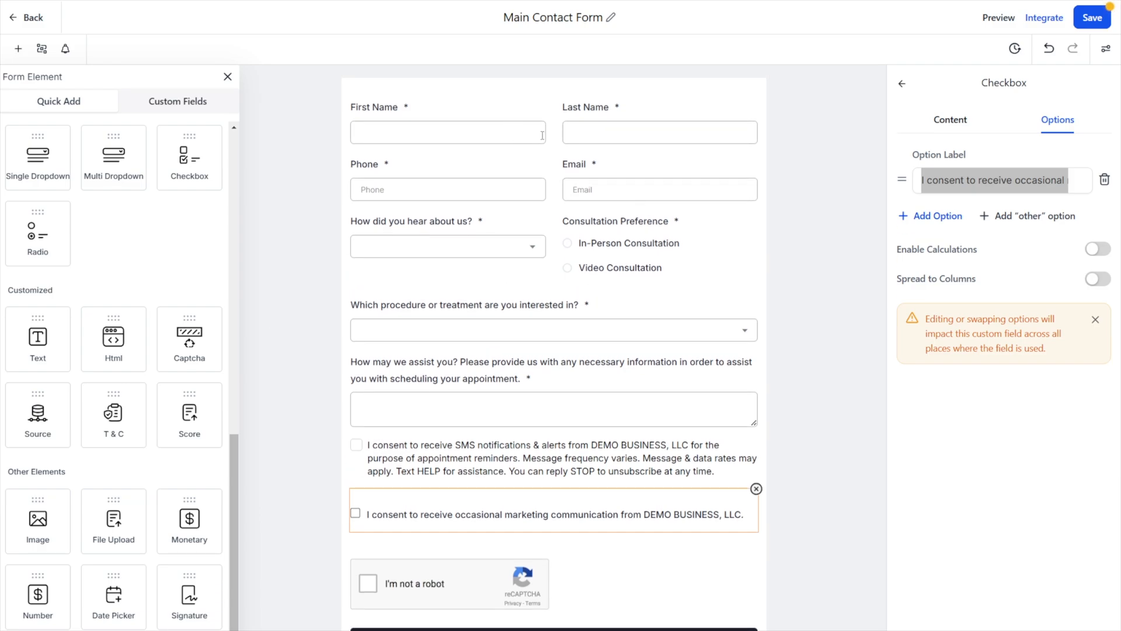
scroll(622, 190, "down", 3)
left_click(490, 367)
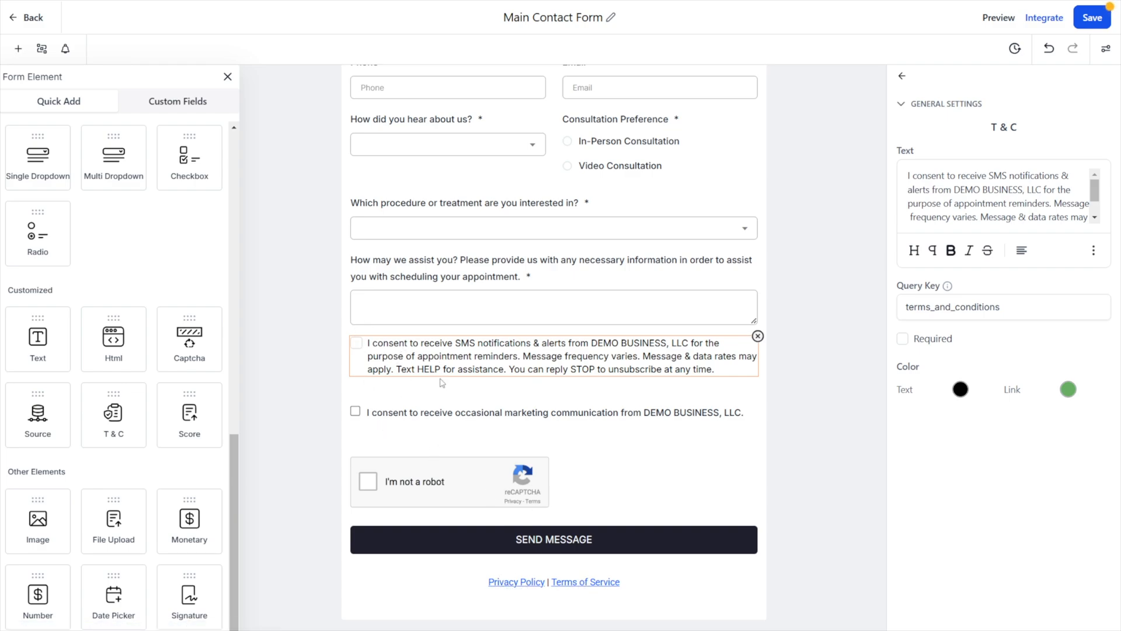
left_click(456, 419)
left_click(451, 356)
left_click(455, 421)
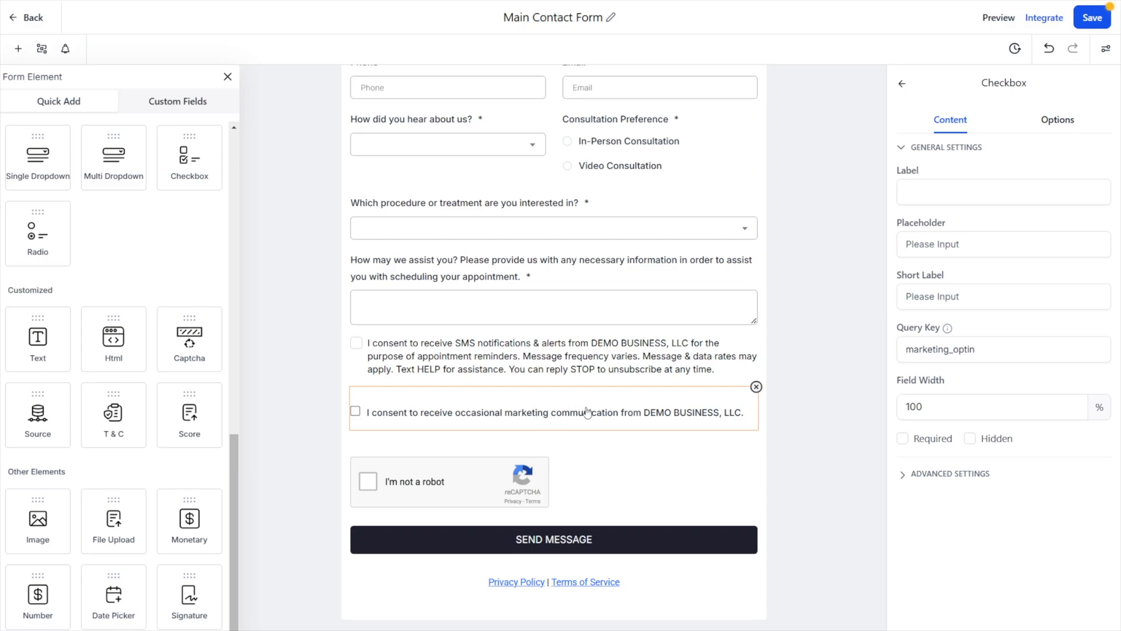
left_click(480, 338)
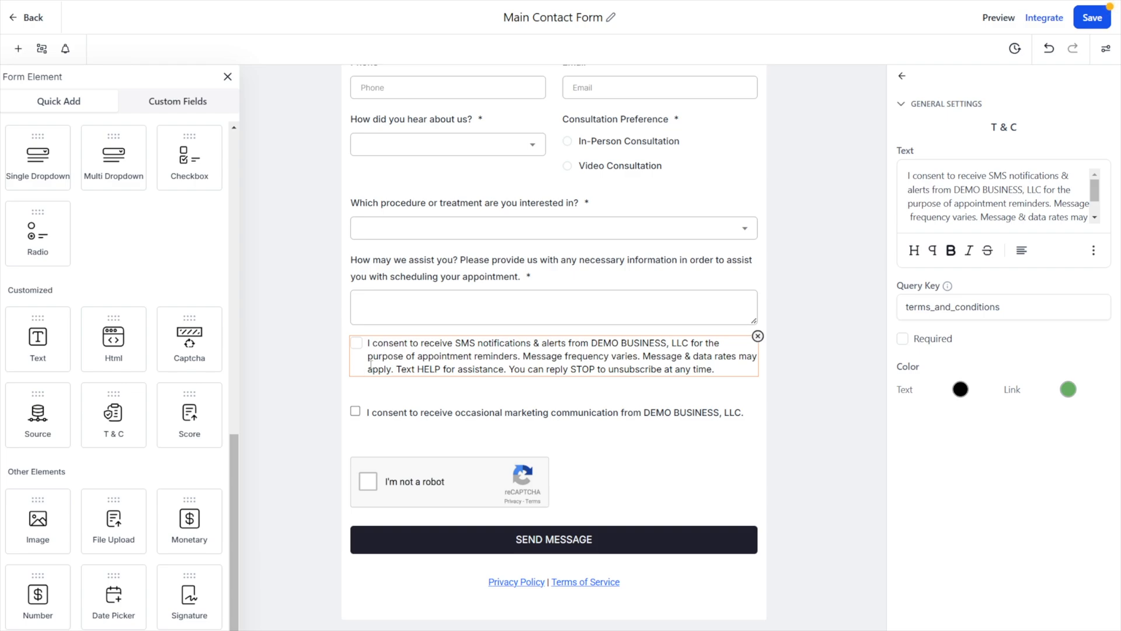
left_click(401, 401)
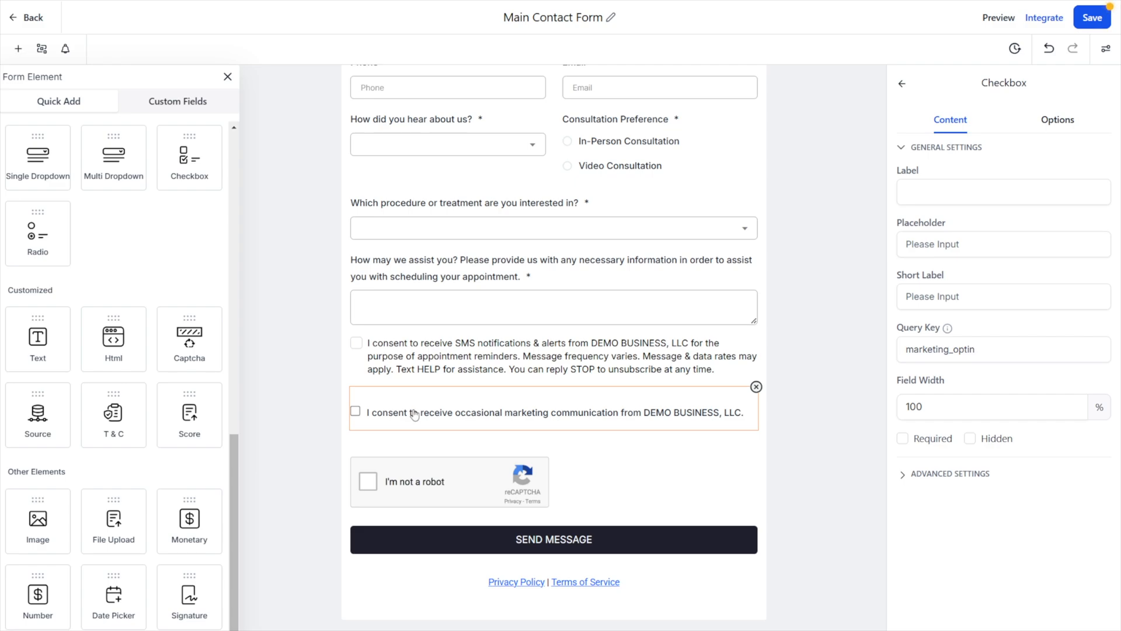
left_click(372, 352)
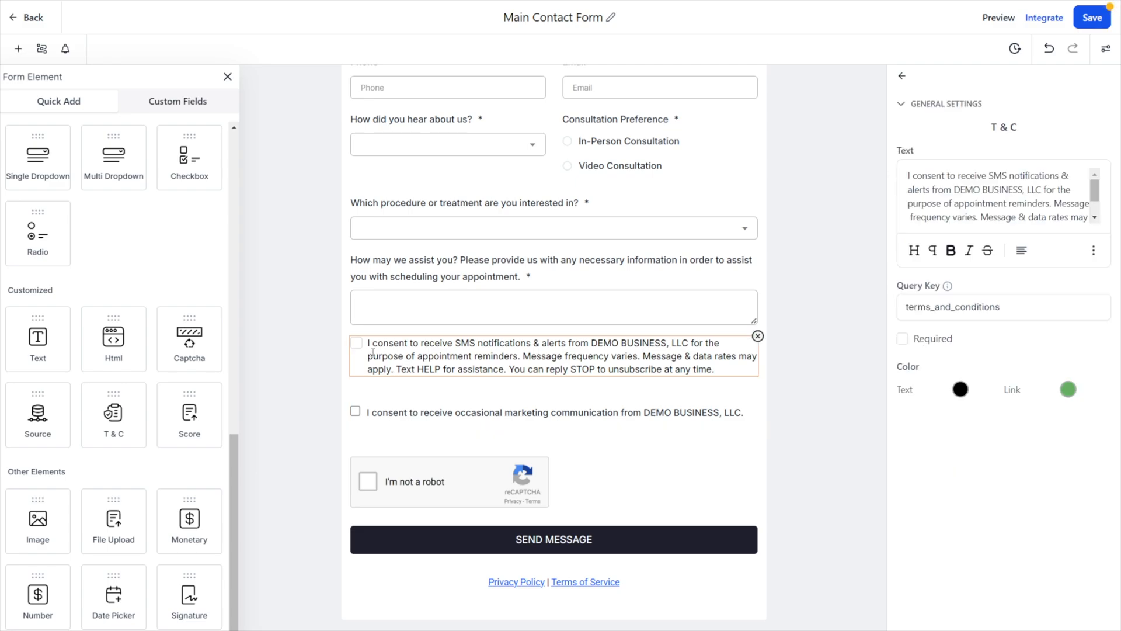
left_click(402, 403)
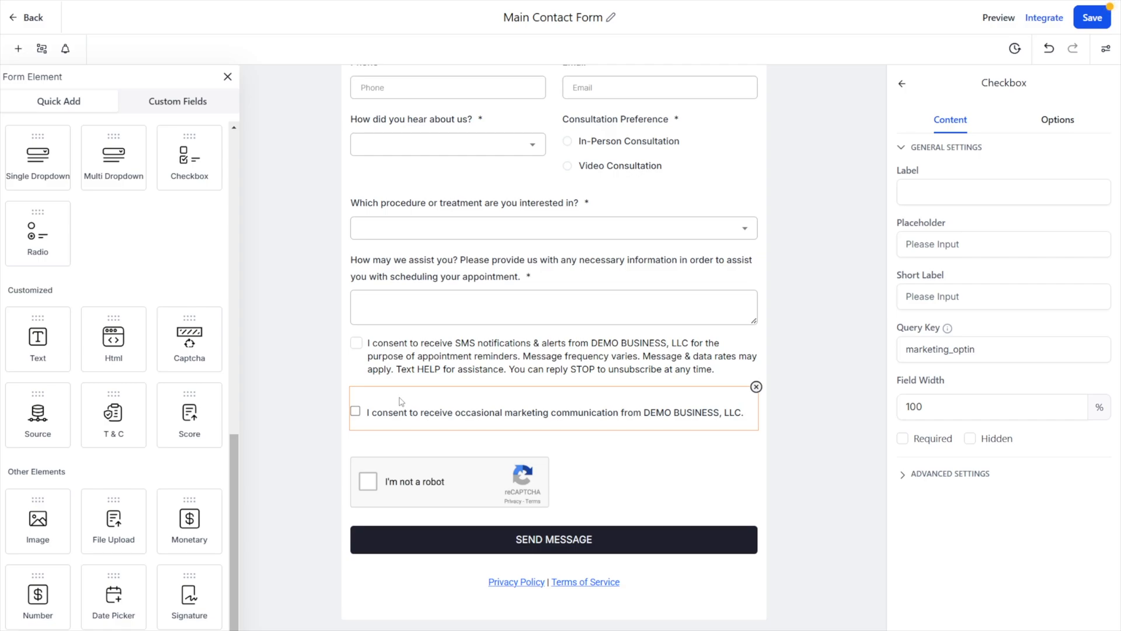
left_click(431, 342)
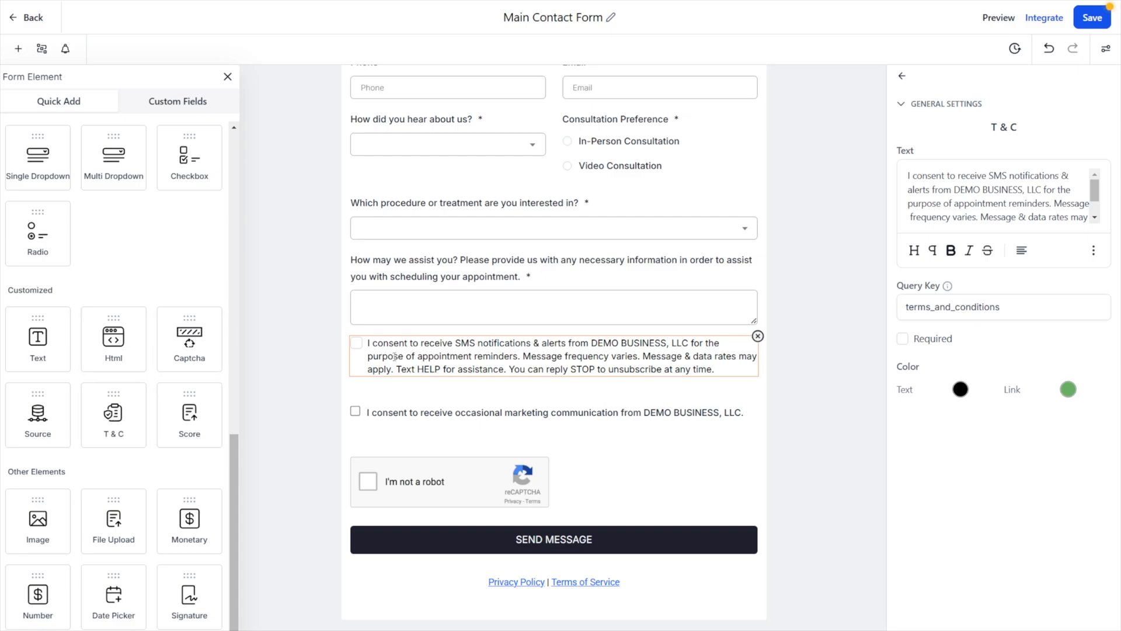
Step: Examine the full T & C text of the SMS consent and the option label of the marketing consent checkbox
left_click_drag(972, 190, 1017, 205)
scroll(1017, 210, "down", 1)
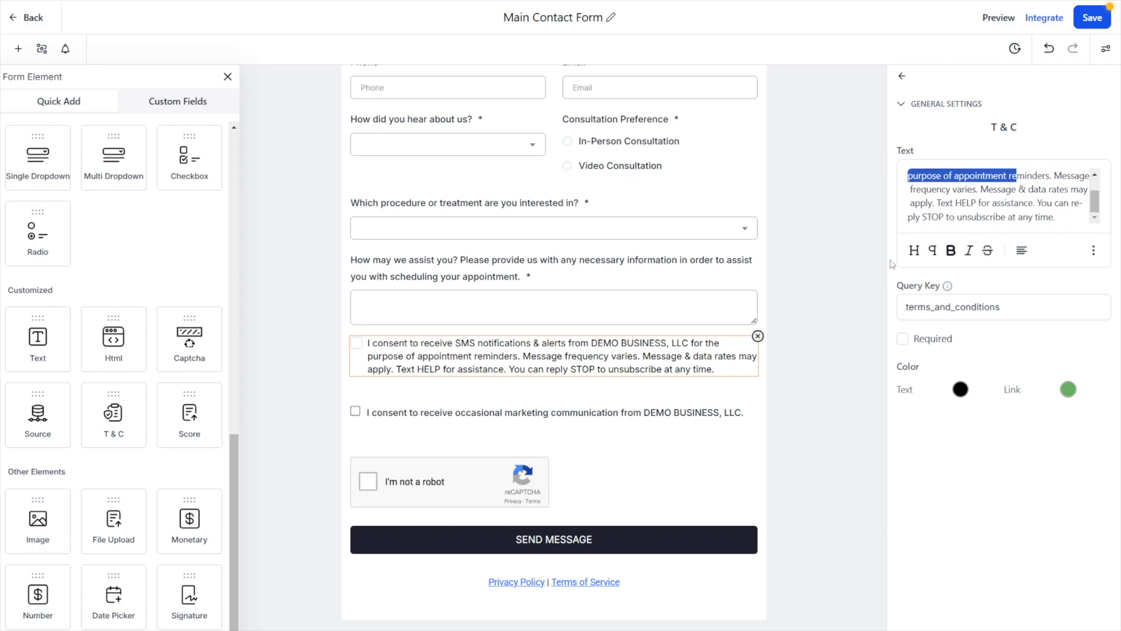
left_click(405, 421)
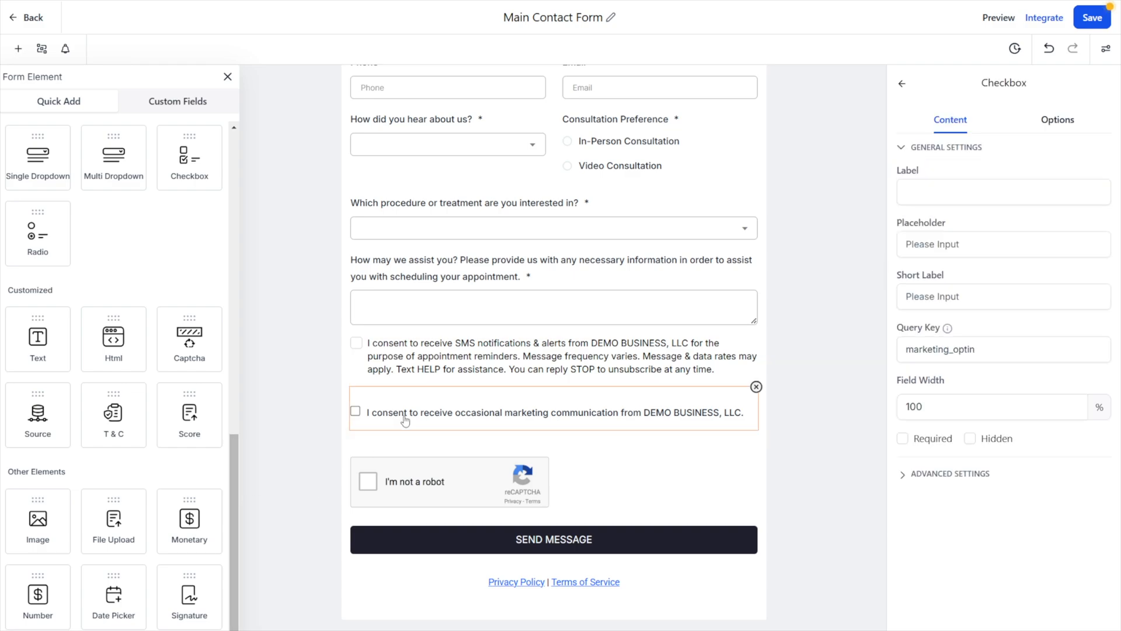
left_click(402, 344)
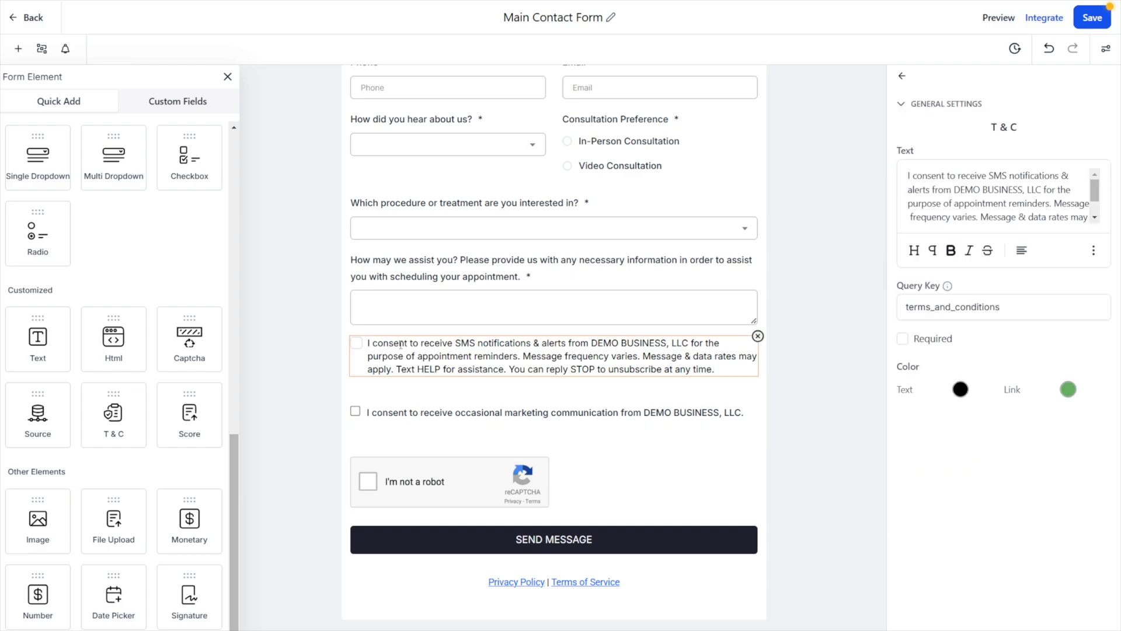
left_click(416, 418)
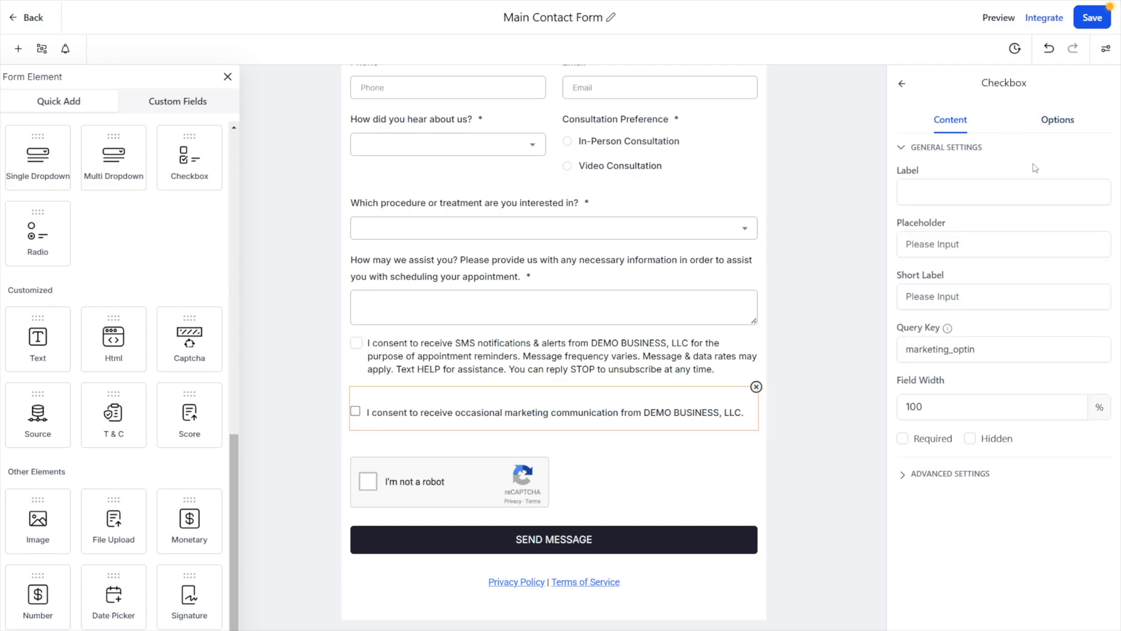
left_click(1067, 120)
left_click_drag(925, 180, 1083, 192)
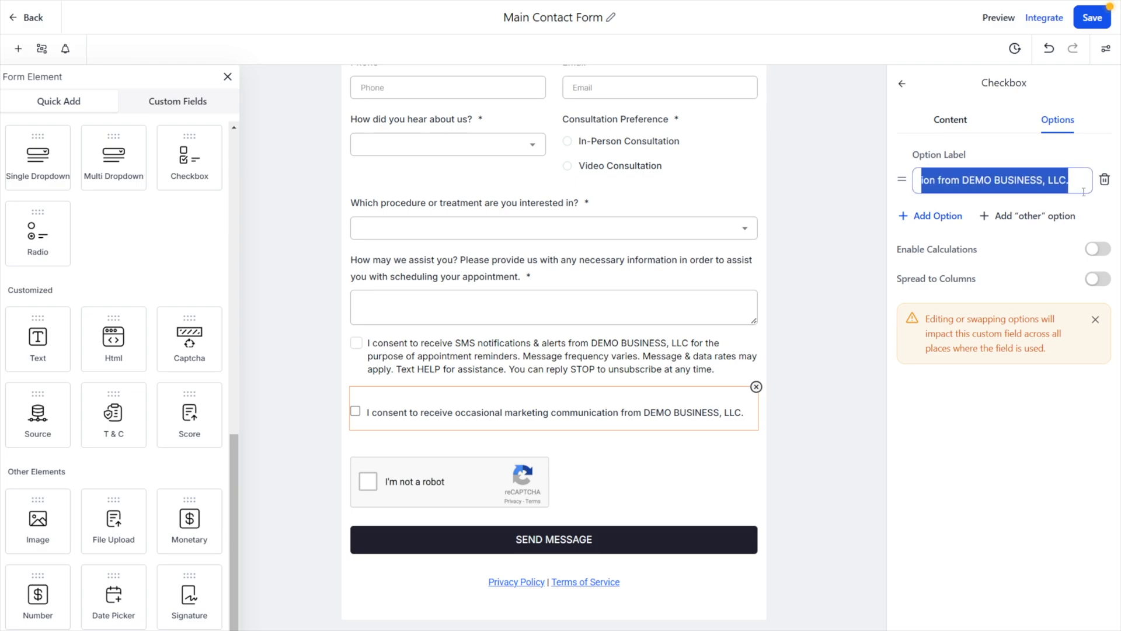
left_click(606, 374)
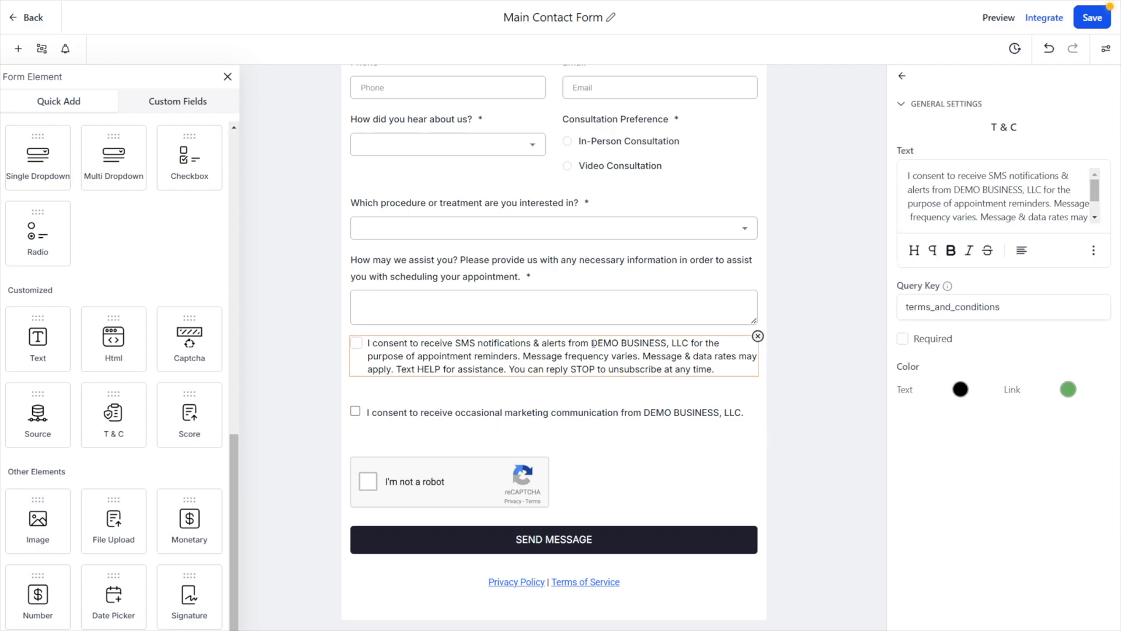
Step: Inspect the Privacy Policy and Terms of Service links in the text element below the form's submit button
left_click(510, 582)
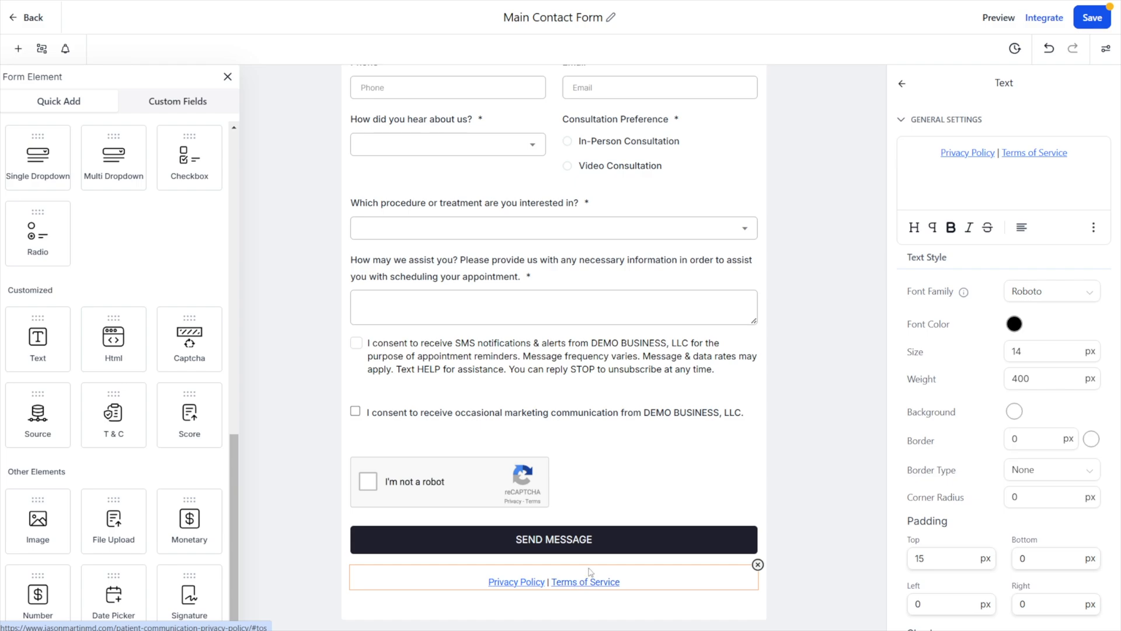
left_click_drag(1069, 153, 1000, 153)
left_click_drag(923, 154, 1000, 153)
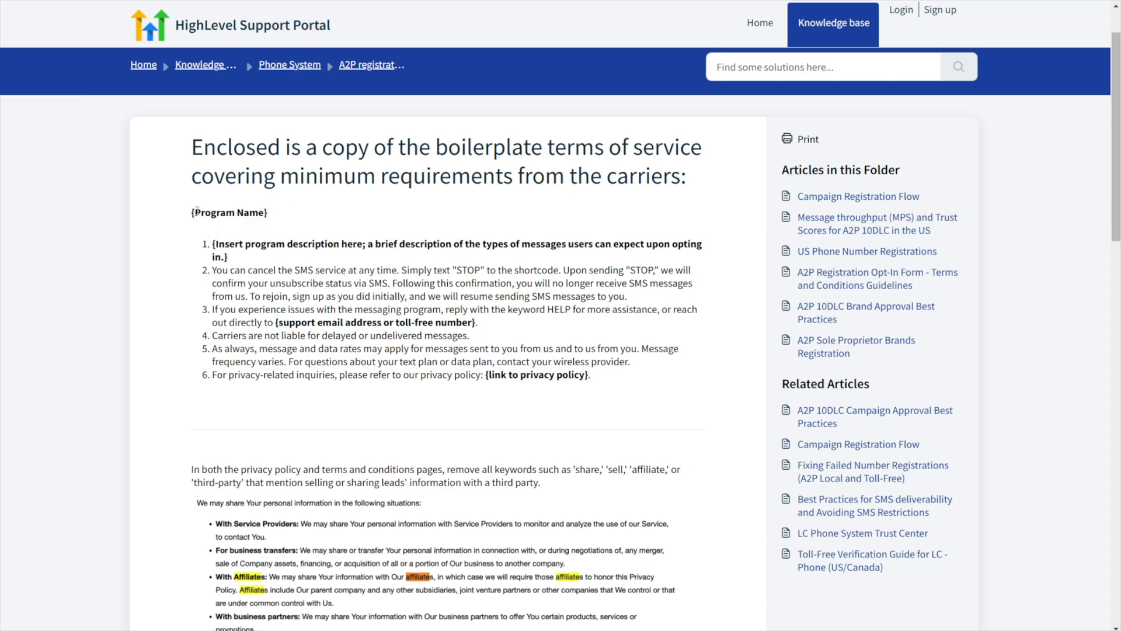
Step: In the HighLevel Support Portal article, review the boilerplate terms of service and the privacy policy sharing restrictions
left_click_drag(197, 212, 283, 227)
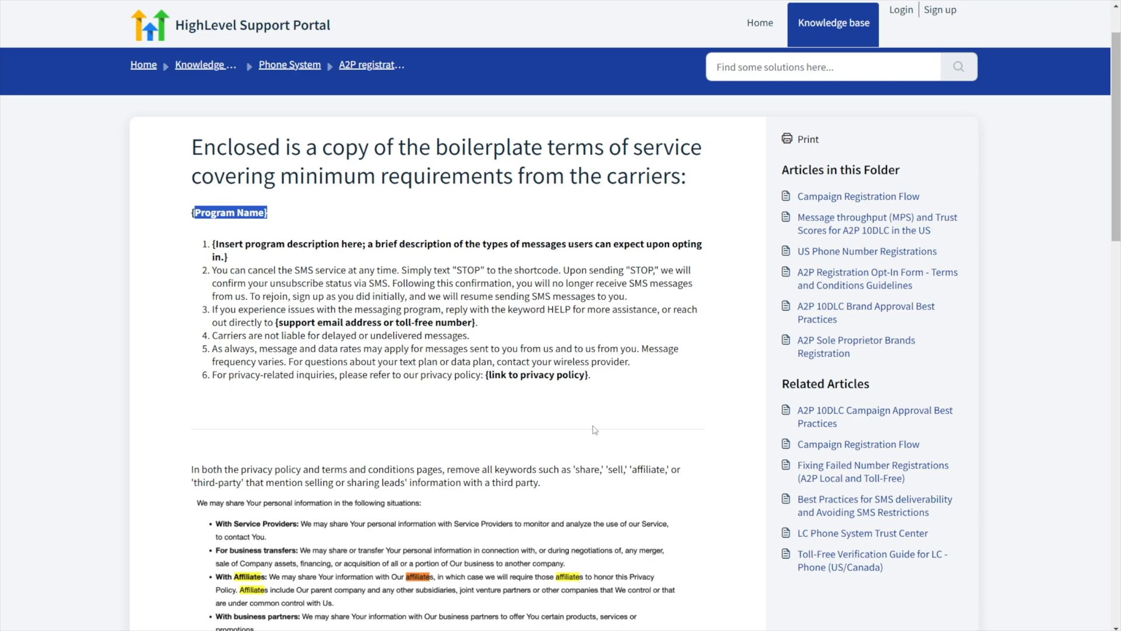
left_click_drag(192, 213, 634, 367)
left_click(530, 347)
scroll(452, 391, "down", 2)
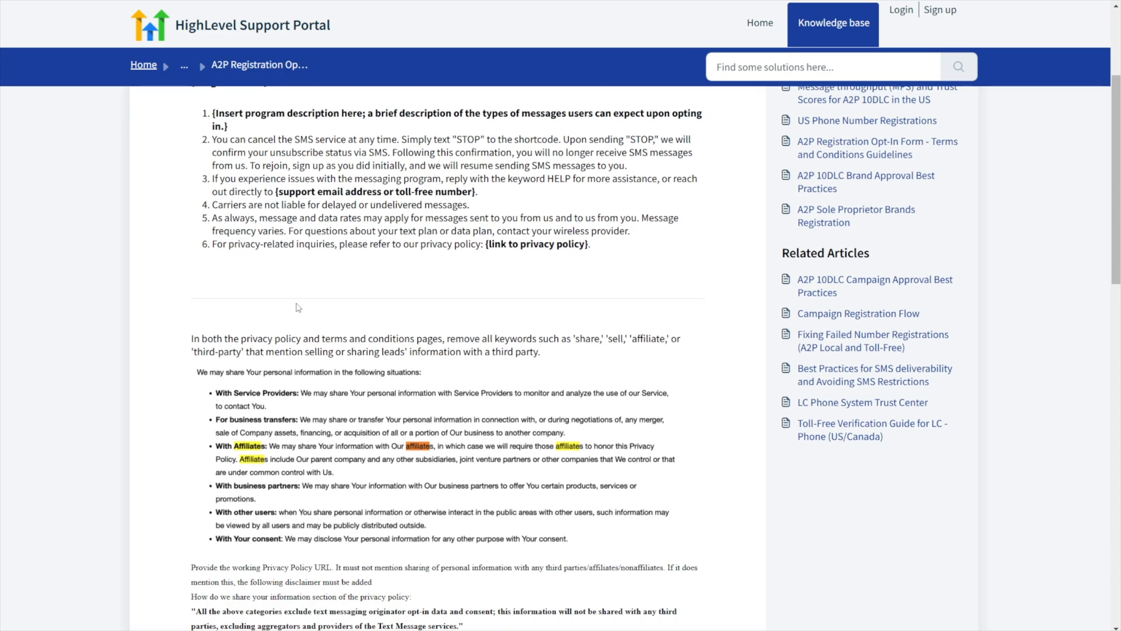
Step: Review the support article's instruction to remove sharing and third-party keywords, and its heading on minimum carrier requirements for terms of service
left_click_drag(190, 340, 510, 339)
left_click_drag(543, 338, 244, 354)
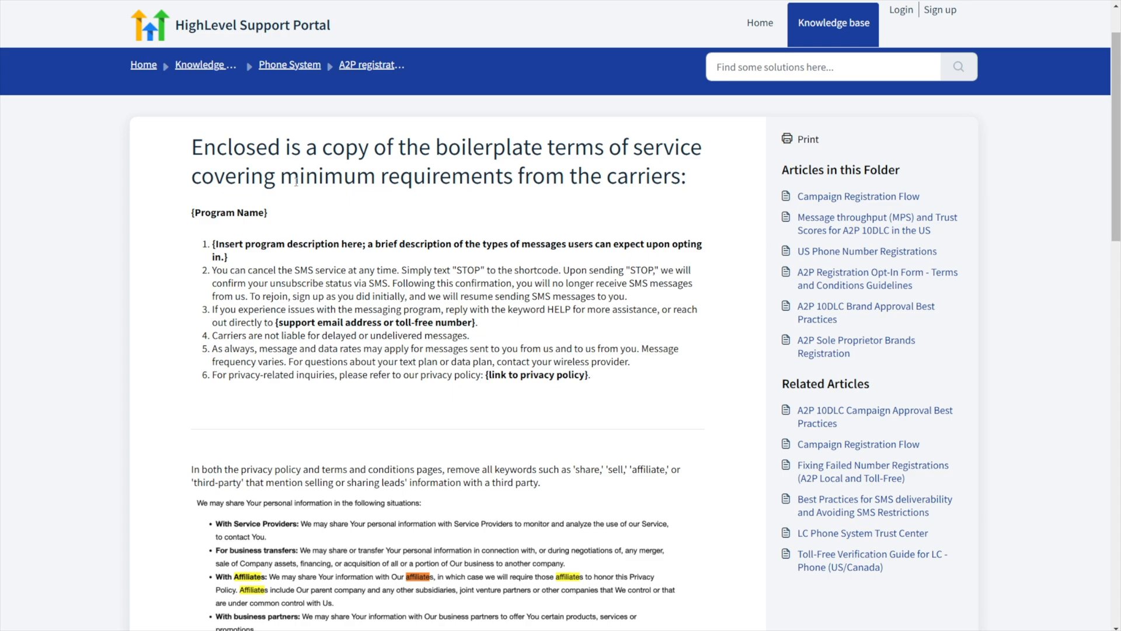
left_click_drag(297, 181, 708, 184)
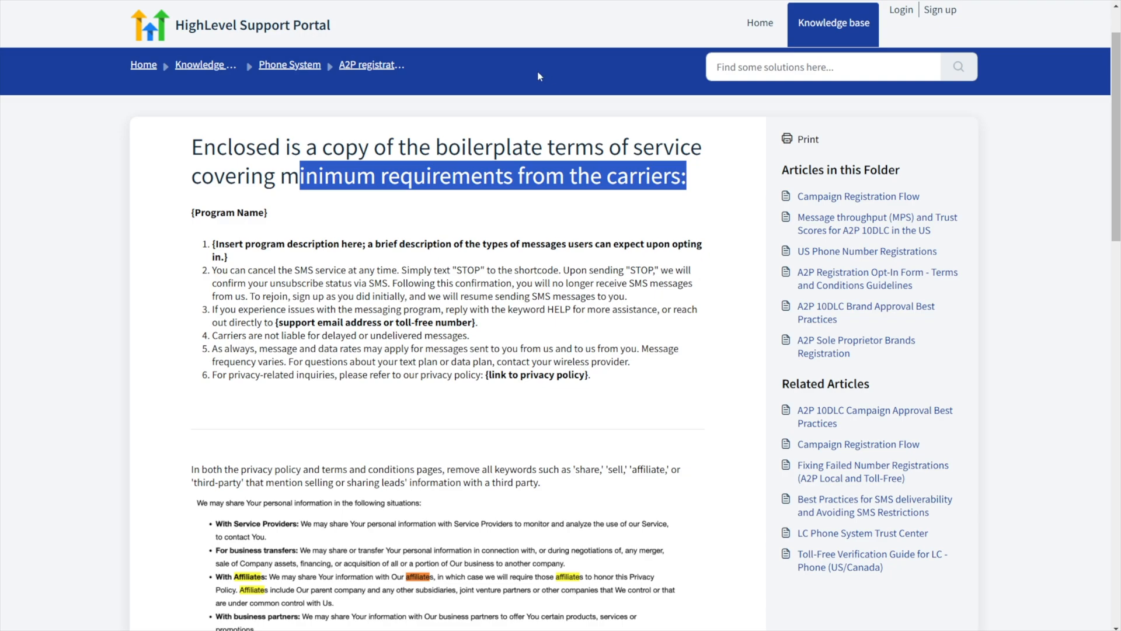
left_click(428, 218)
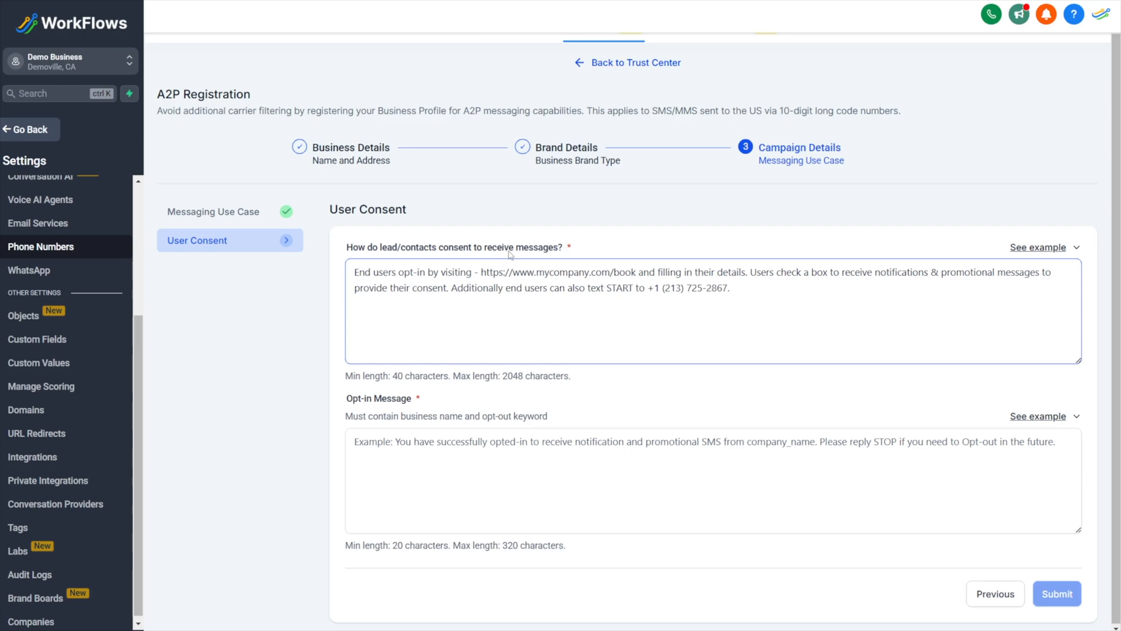
Step: Check the opt-in page URL in the A2P registration's user consent description against the Main Contact Form in the form builder
left_click(461, 287)
left_click_drag(481, 273, 632, 270)
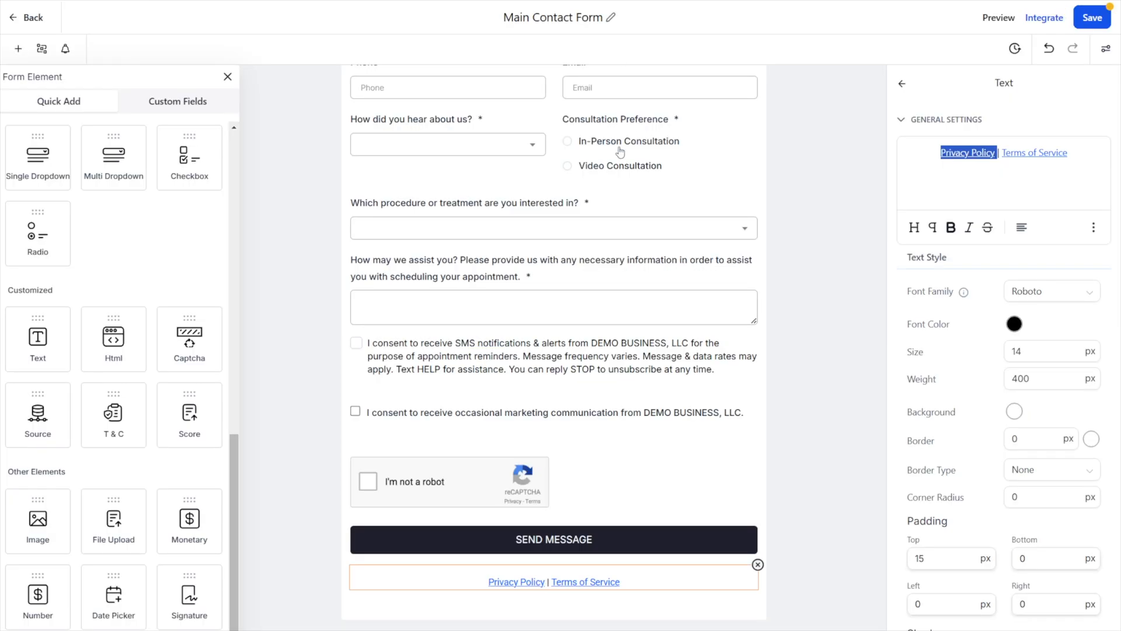
scroll(515, 273, "up", 2)
scroll(520, 272, "down", 2)
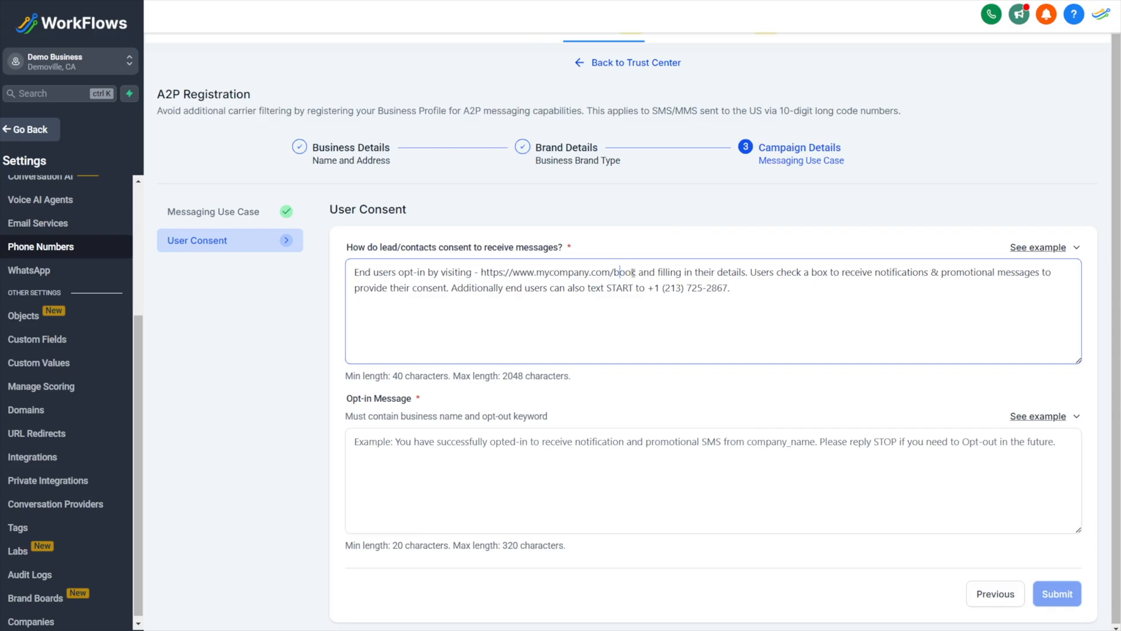
double_click(624, 272)
left_click_drag(482, 272, 620, 273)
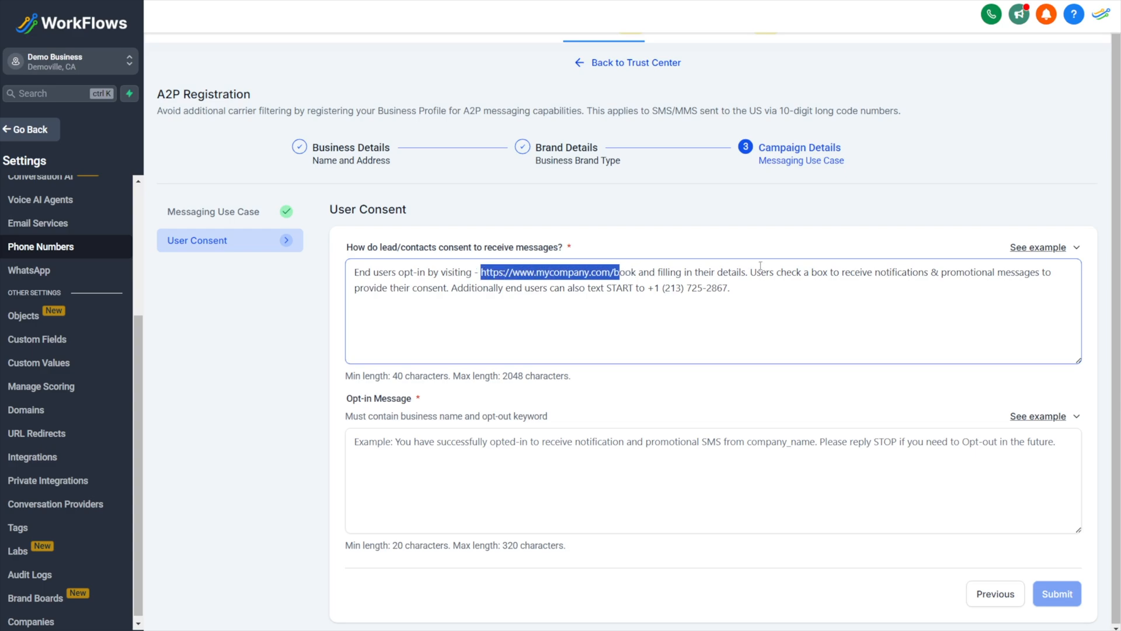
Step: In the user consent description, insert "a separate box to receive" before "promotional messages"
left_click_drag(751, 272, 933, 273)
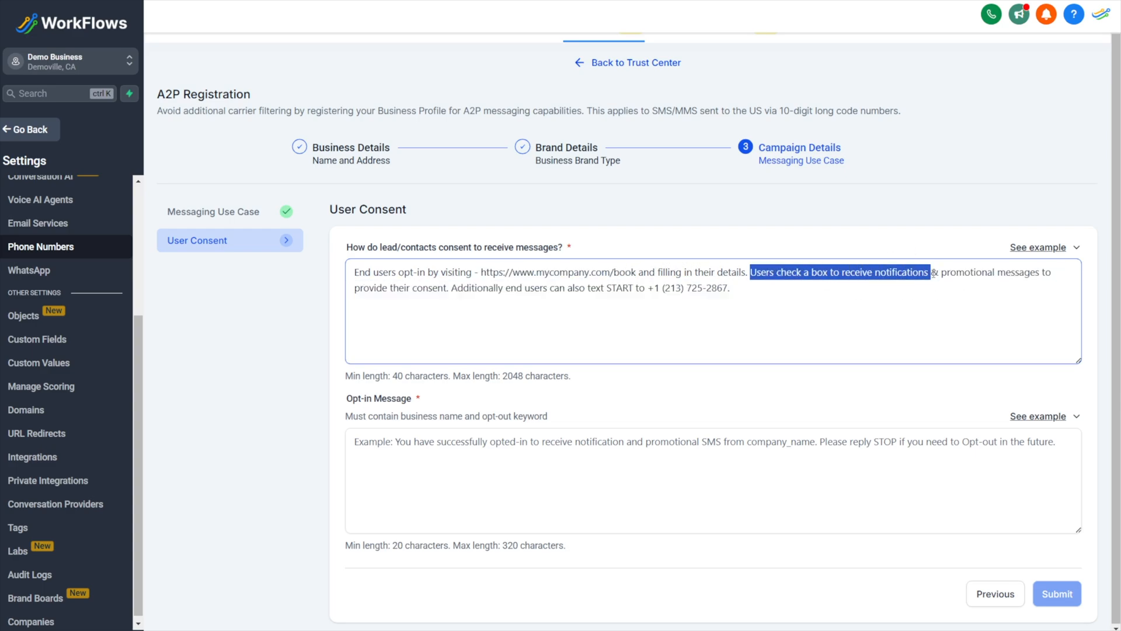
left_click(933, 272)
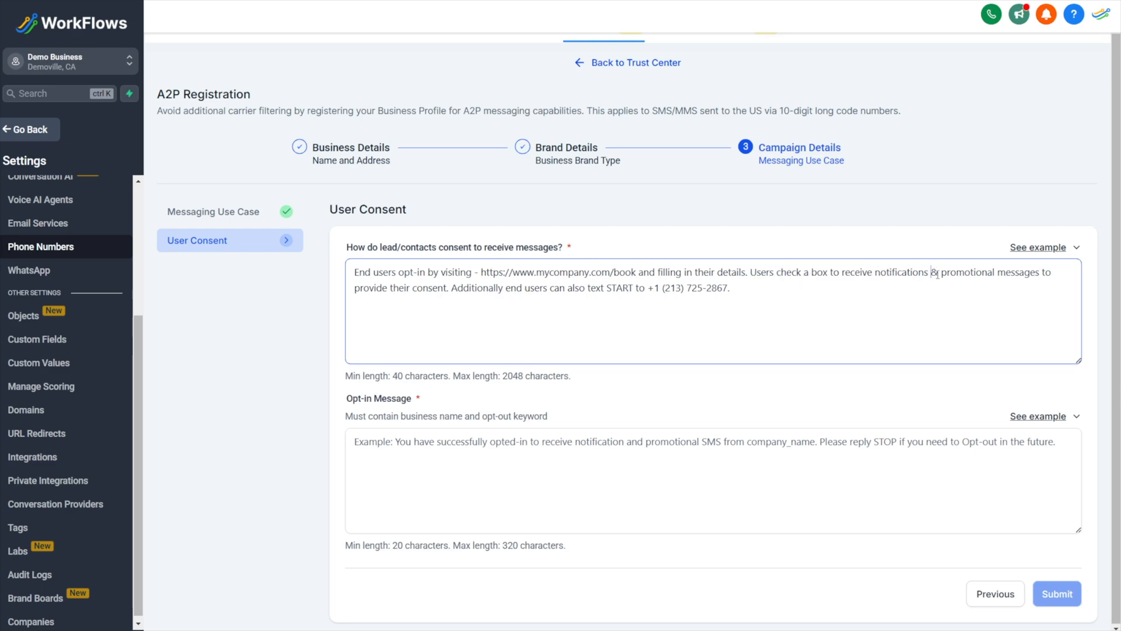
left_click(941, 273)
type("a separate box to rec")
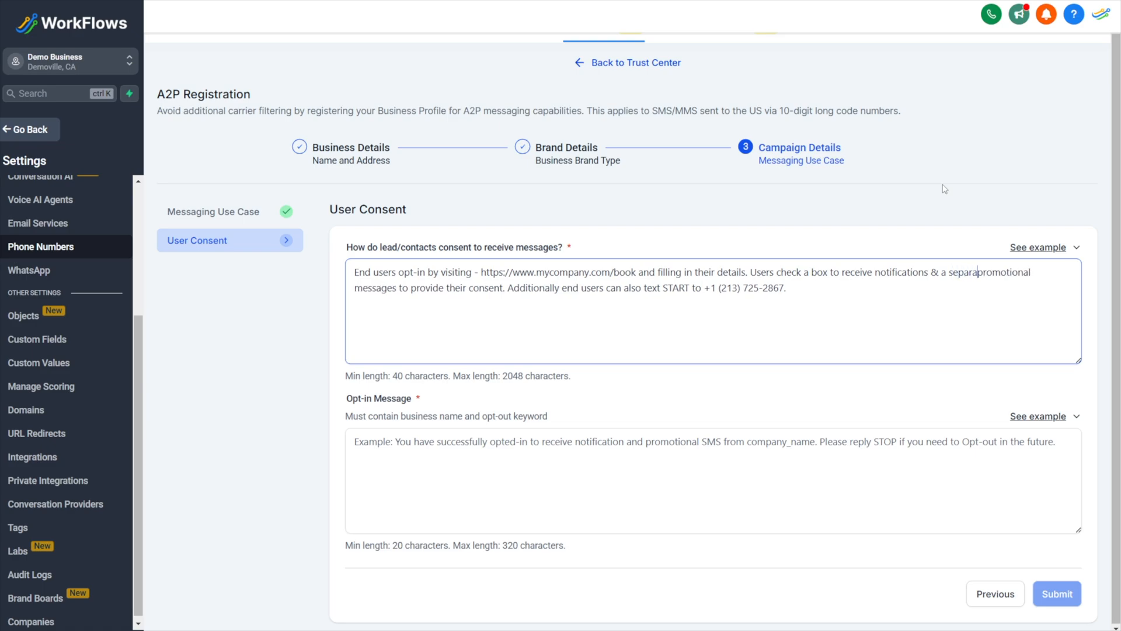
type("eive")
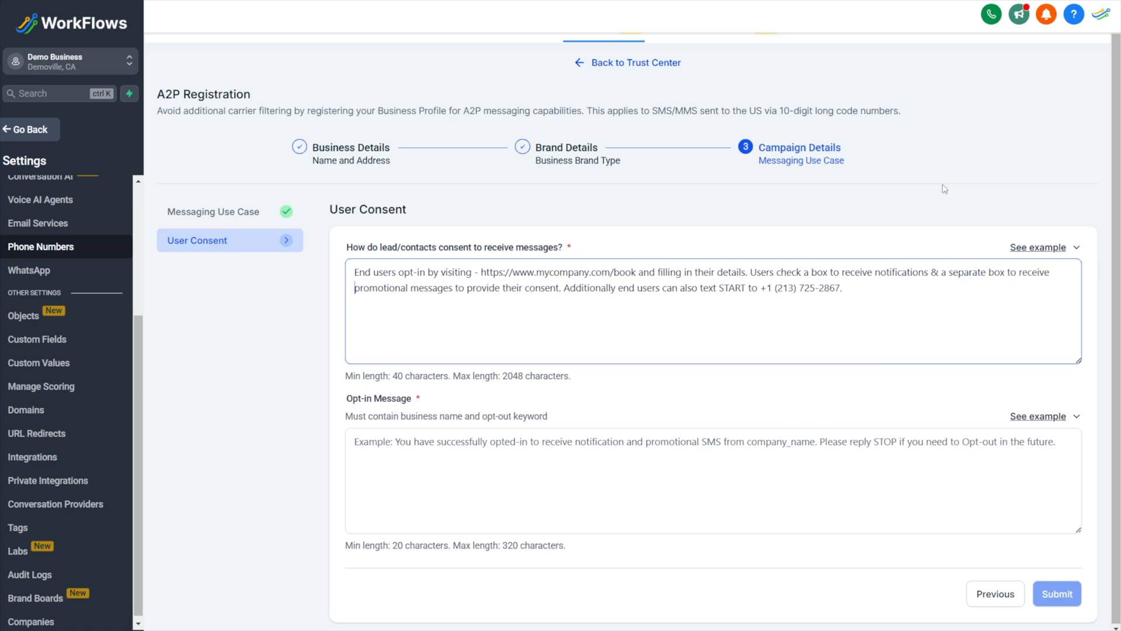
Step: Add "or marketing" after "promotional" in the consent description and remove the phrase "to provide their consent"
left_click(408, 286)
type("or marketing")
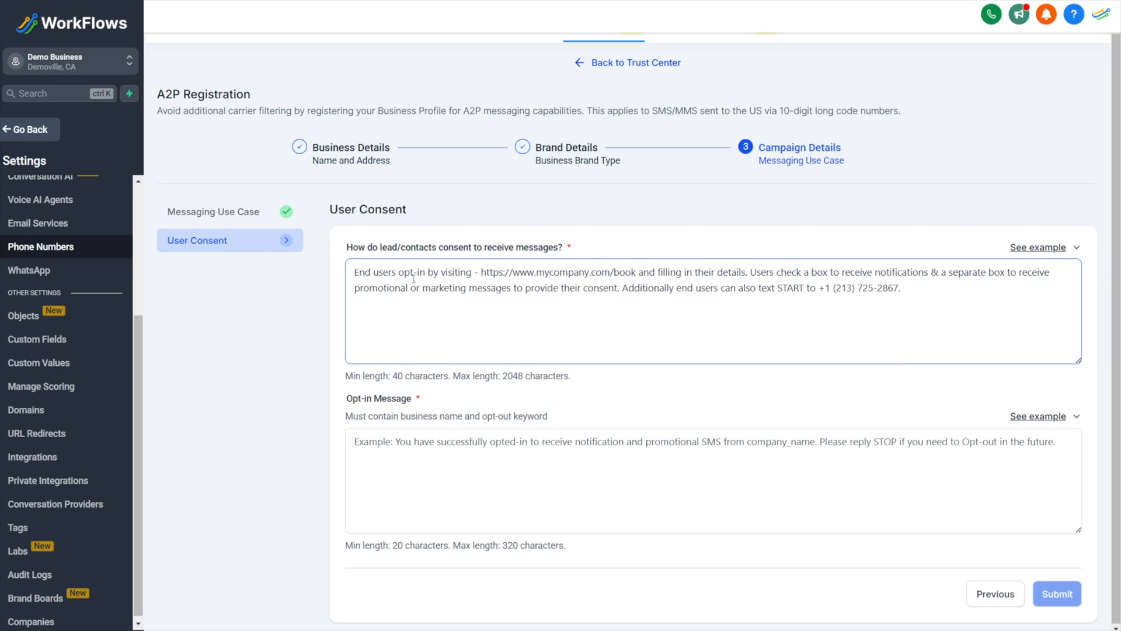
left_click_drag(511, 287, 621, 288)
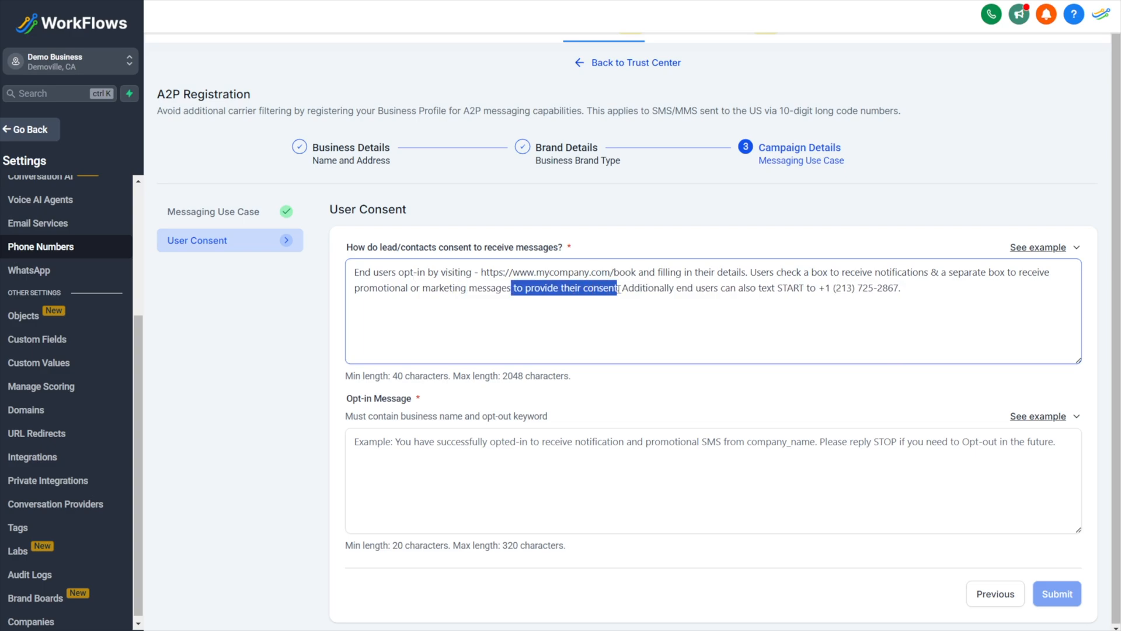
key("BackSpace")
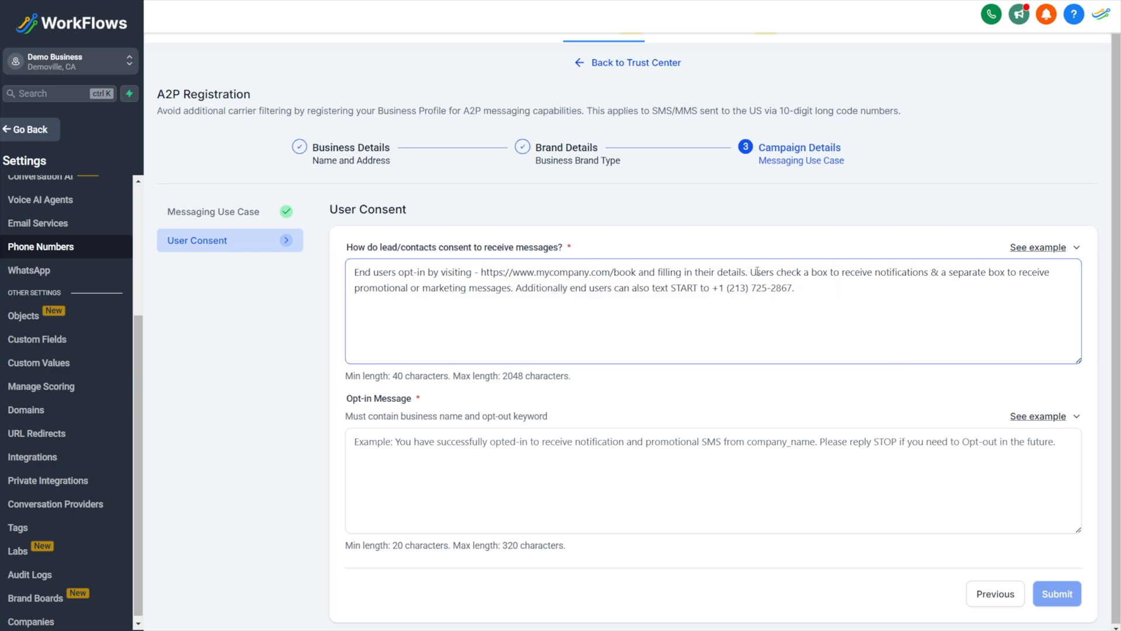
Step: Insert "SMS" before "notifications" and before "messages" in the consent description, and delete the closing sentence about texting START
left_click(875, 271)
type("SMS")
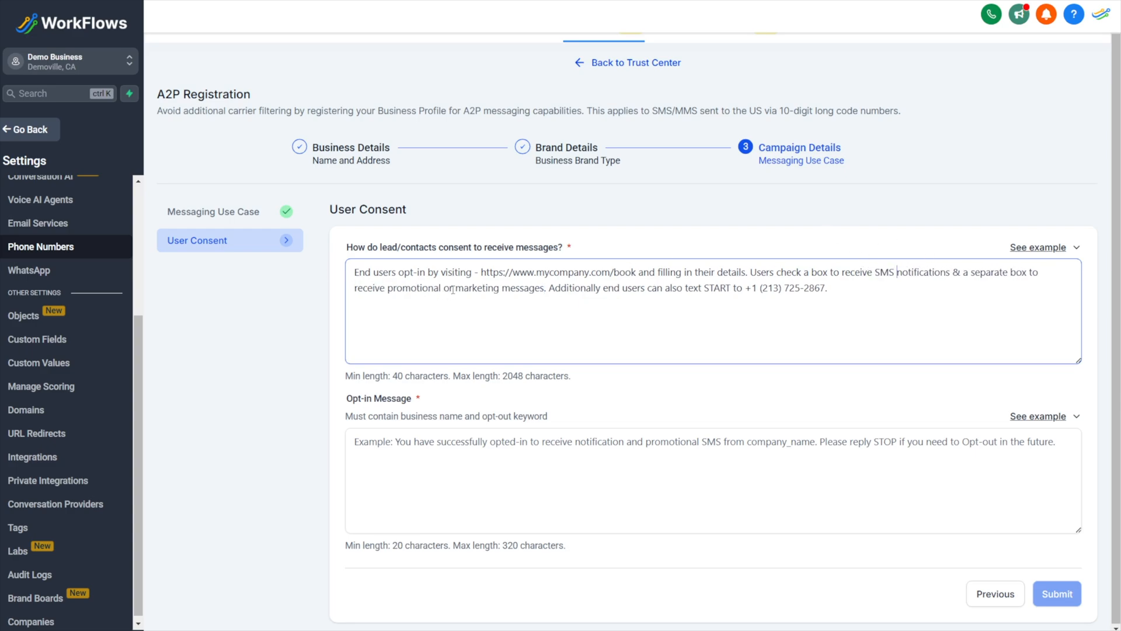
left_click(500, 288)
type("SMS")
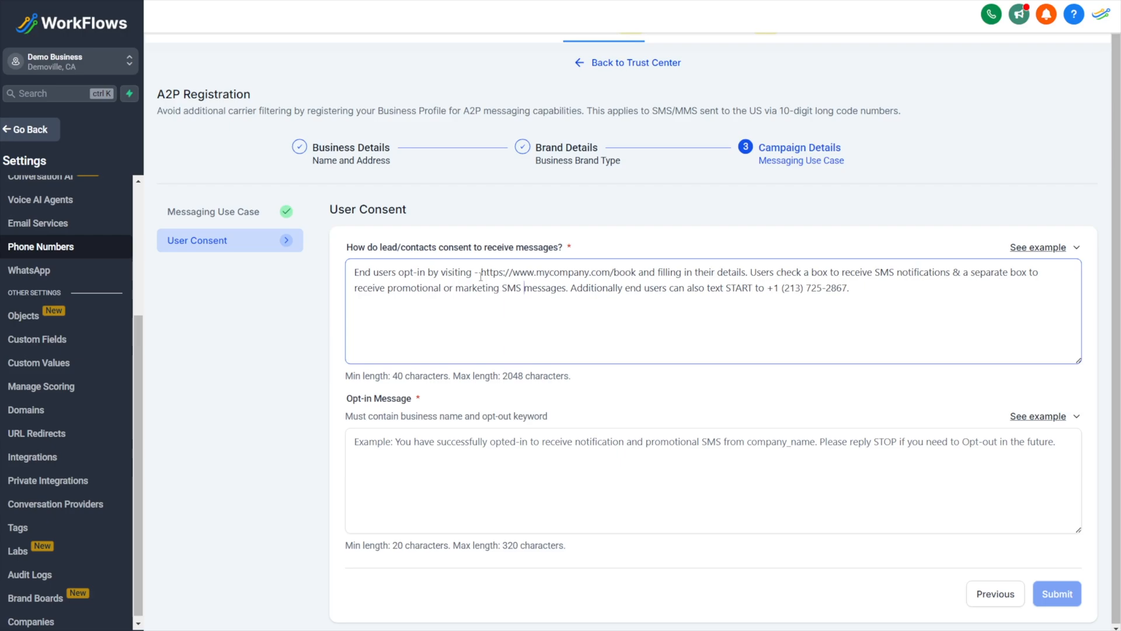
left_click_drag(867, 289, 572, 288)
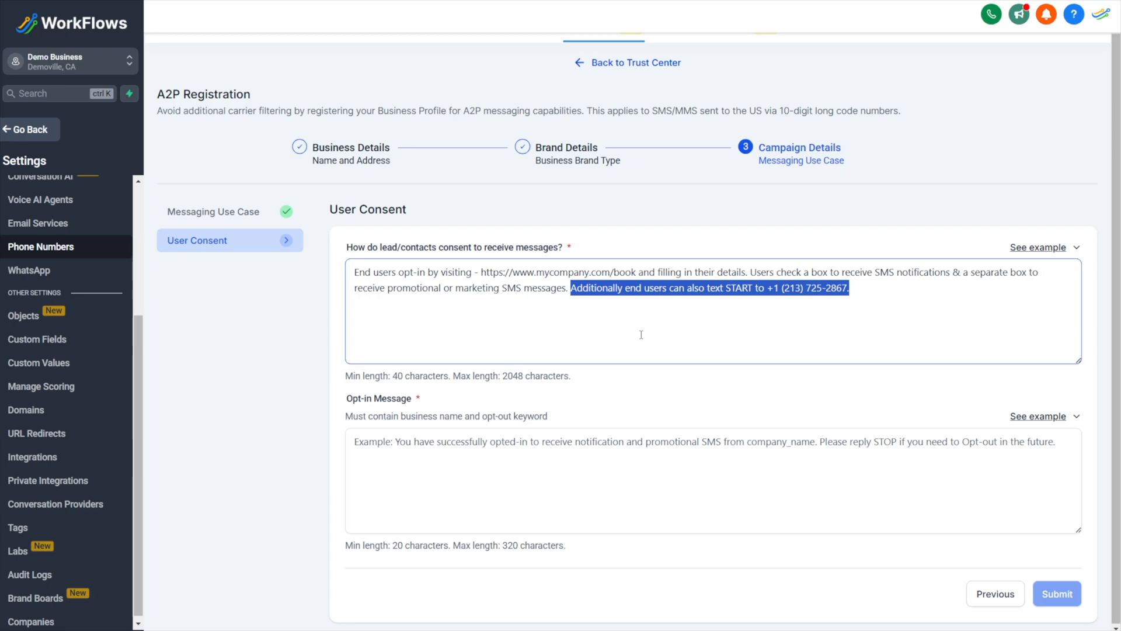
key("BackSpace")
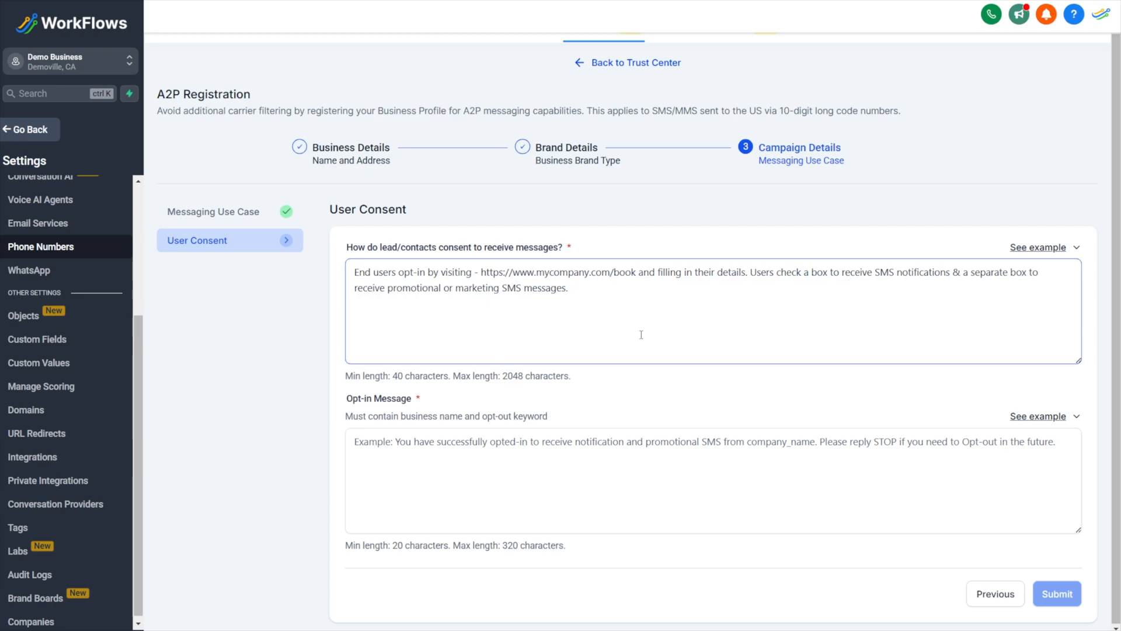
Step: Copy the provided opt-in message example and paste it as the campaign's Opt-in Message
left_click(355, 397)
left_click(1042, 417)
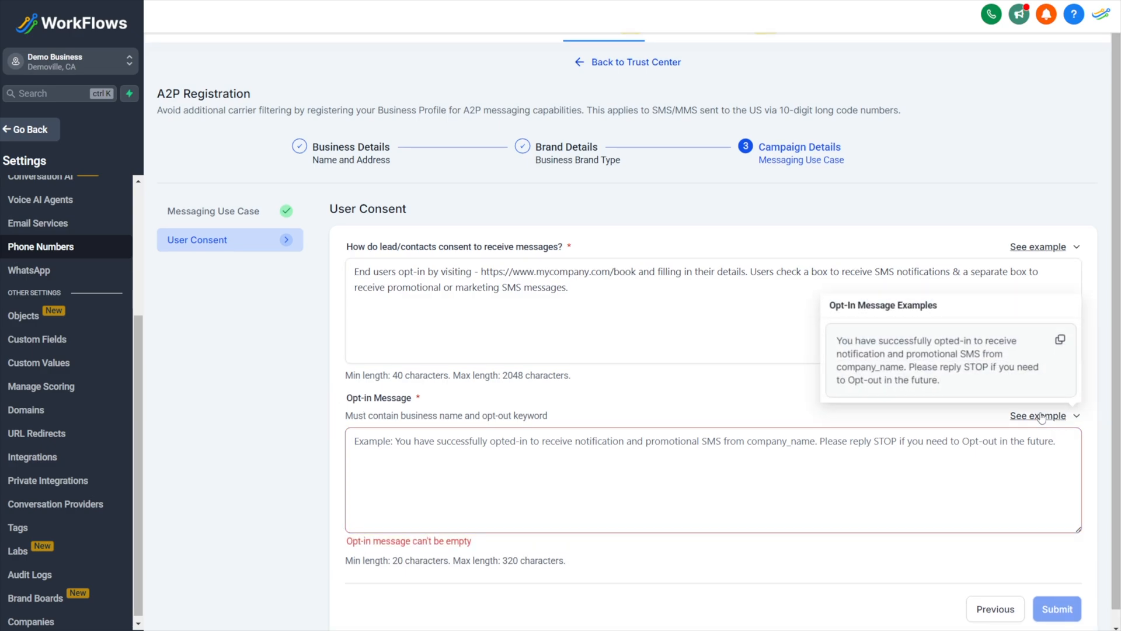
left_click(1060, 340)
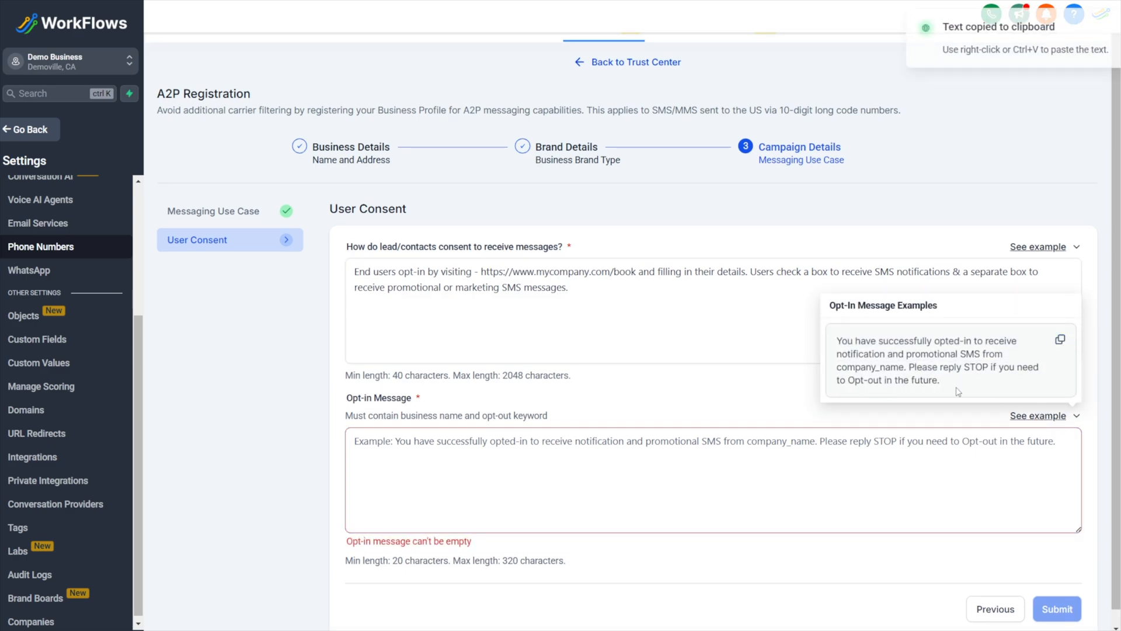
left_click(624, 461)
key("ctrl+v")
Step: Replace the company_name placeholder in the Opt-in Message with "DEMO BUSINESS, LLC"
left_click_drag(708, 441, 775, 442)
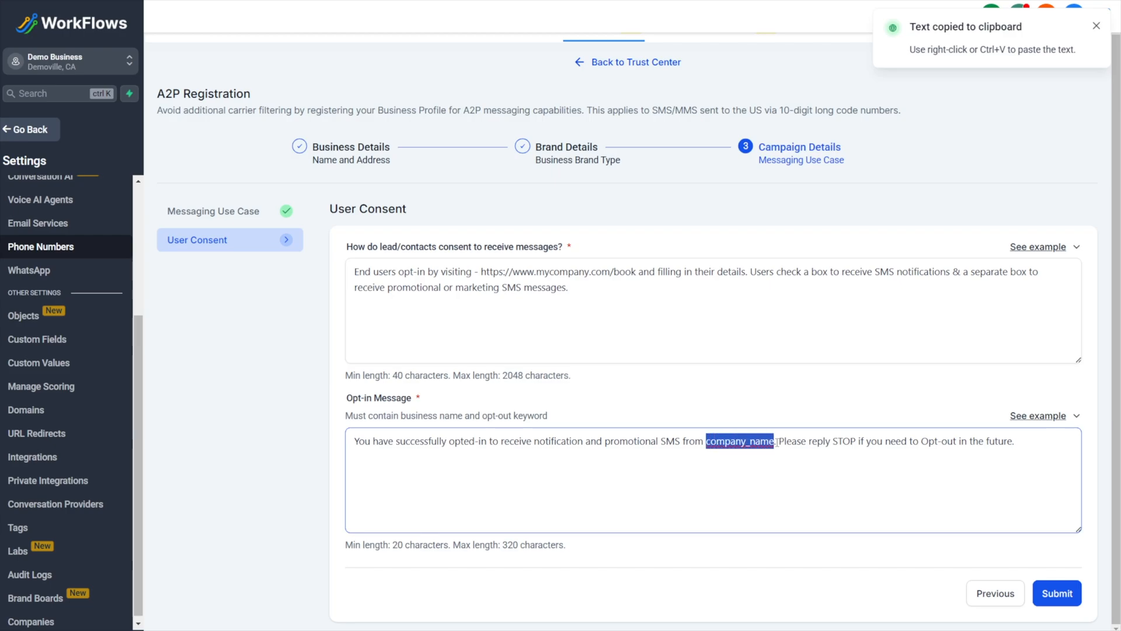
type("DEMO BUSINESS, LL")
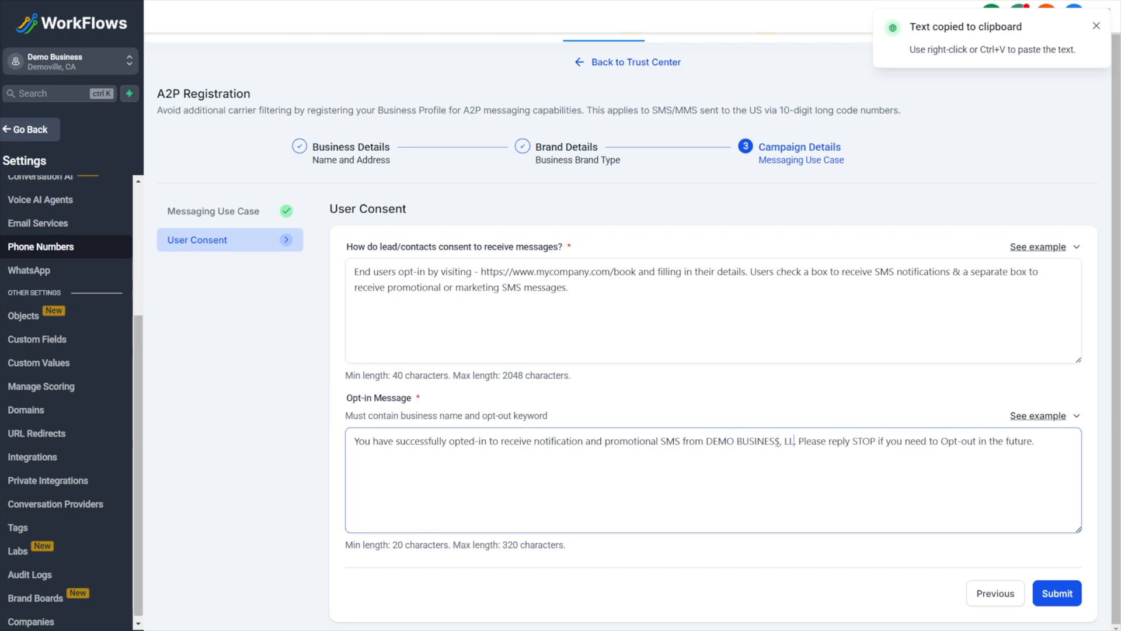
type("C")
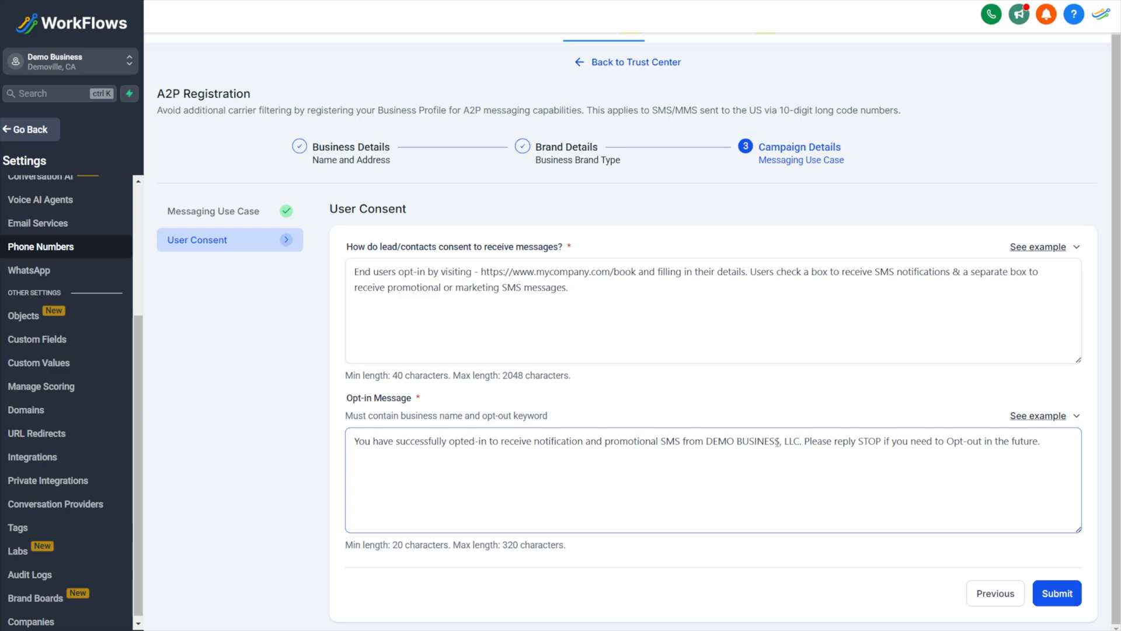